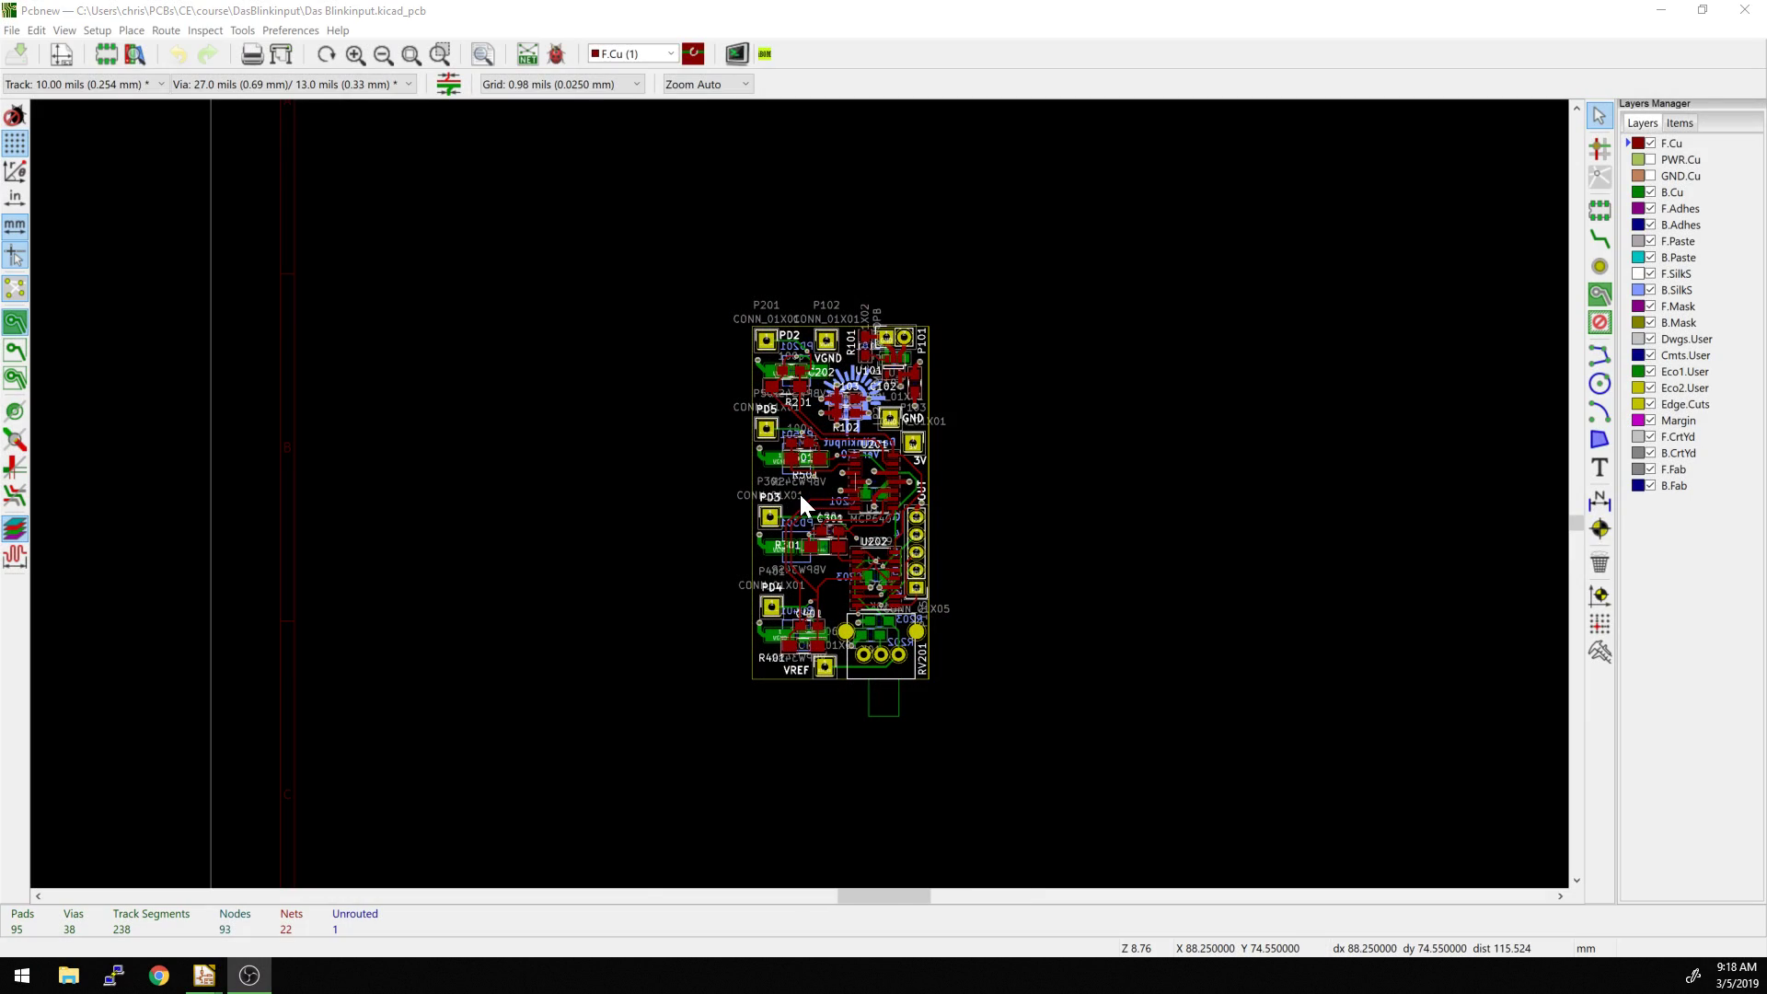
Hide the F.SilkS, B.SilkS, F.Fab and B.Fab layers on the board.
{"action": "scroll", "coordinate": [798, 490], "scroll_direction": "up", "scroll_amount": 3}
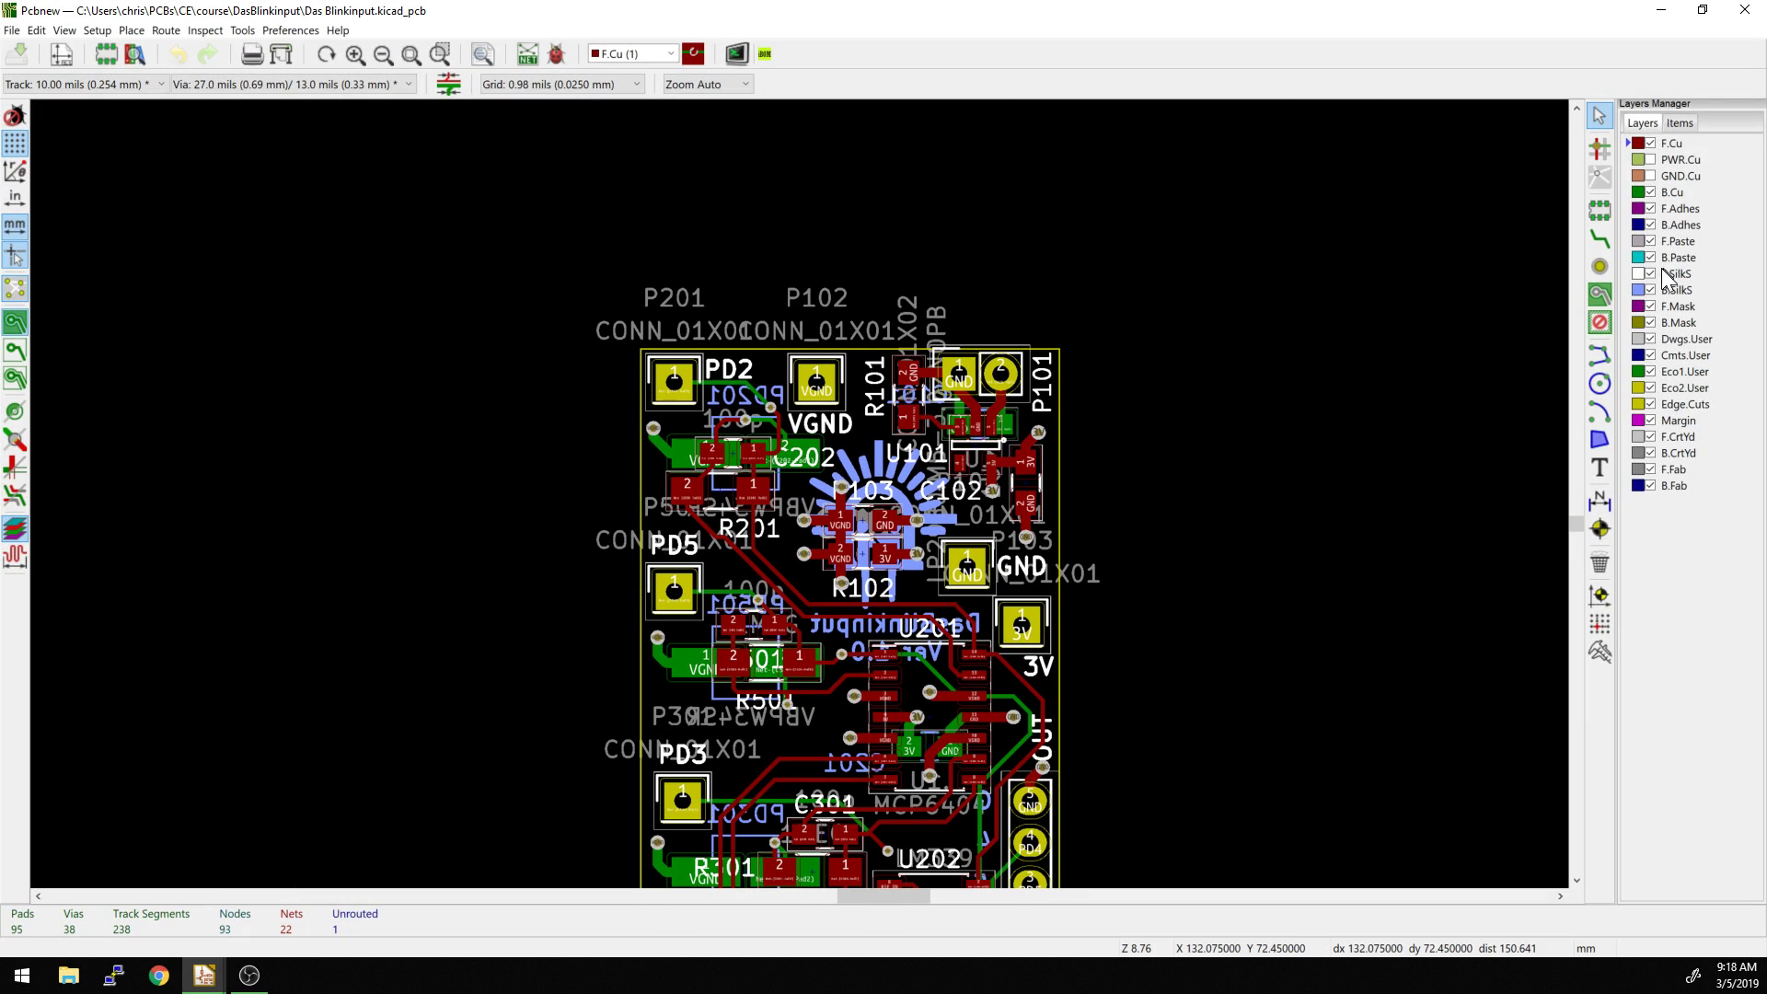
{"action": "left_click", "coordinate": [1651, 275]}
{"action": "left_click", "coordinate": [1651, 291]}
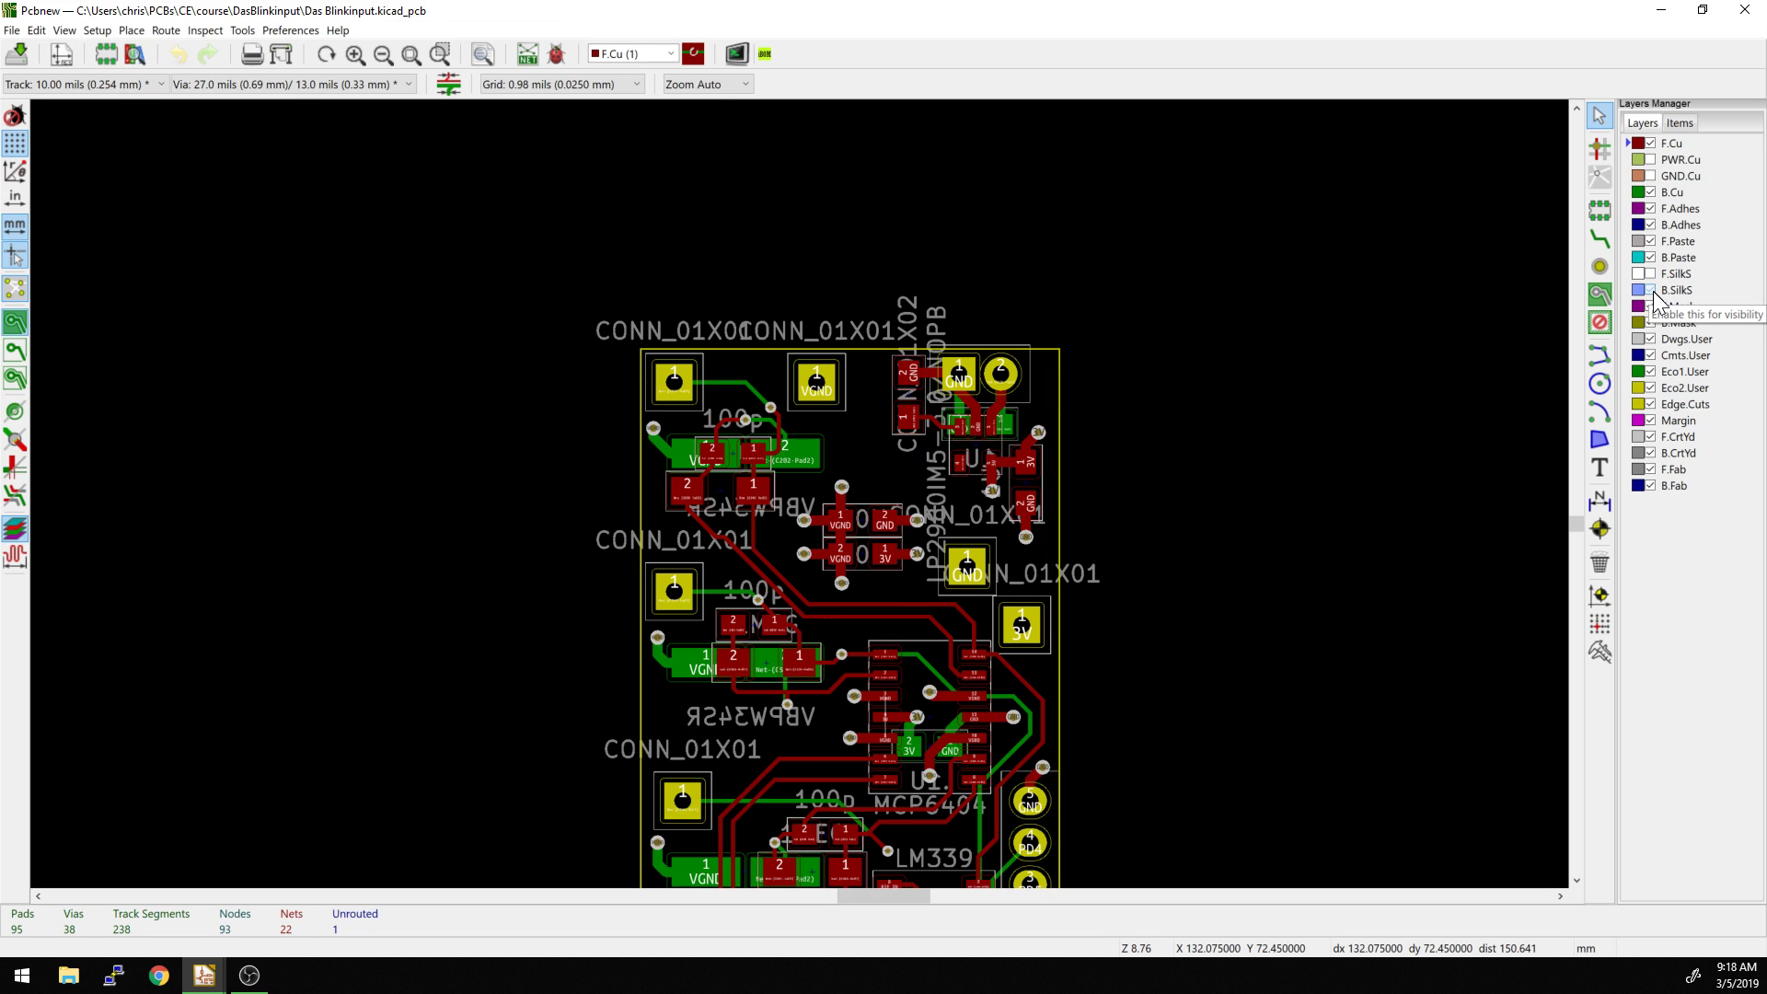
{"action": "left_click", "coordinate": [1650, 469]}
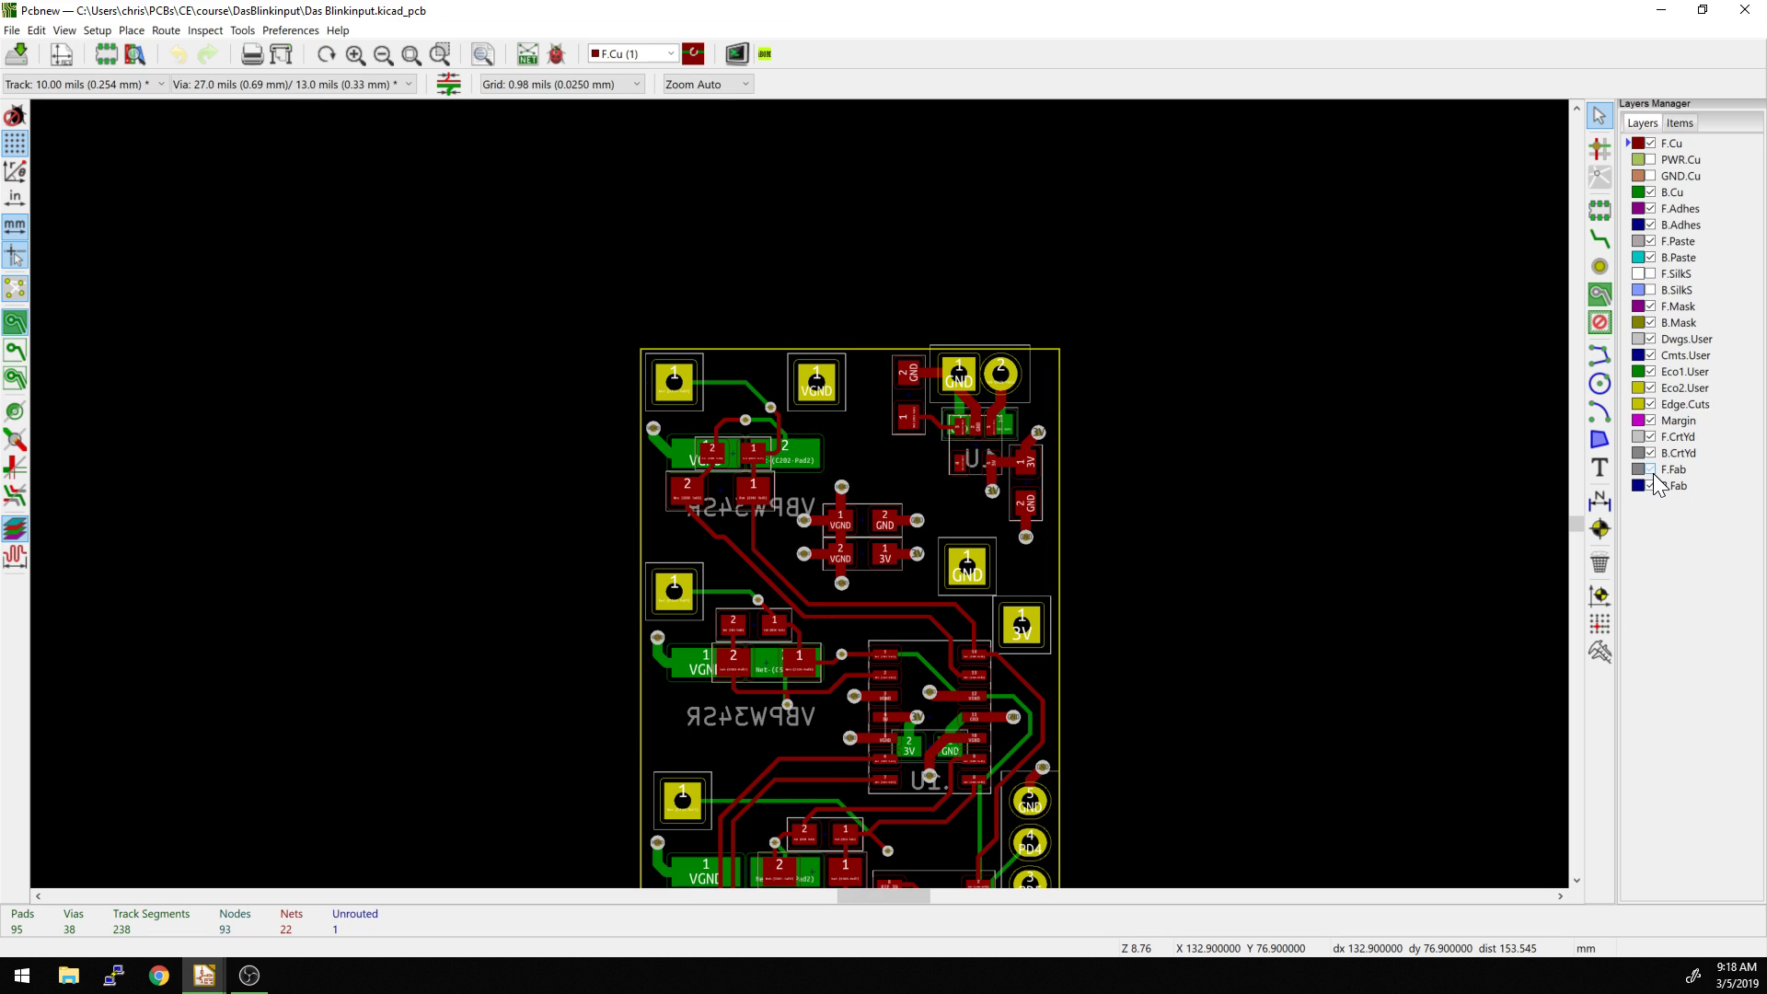
{"action": "left_click", "coordinate": [1651, 486]}
Examine the routed traces, vias and pads across the whole board from its upper connectors to its lower edge.
{"action": "scroll", "coordinate": [1349, 512], "scroll_direction": "down", "scroll_amount": 5}
{"action": "scroll", "coordinate": [1350, 512], "scroll_direction": "left", "scroll_amount": 3}
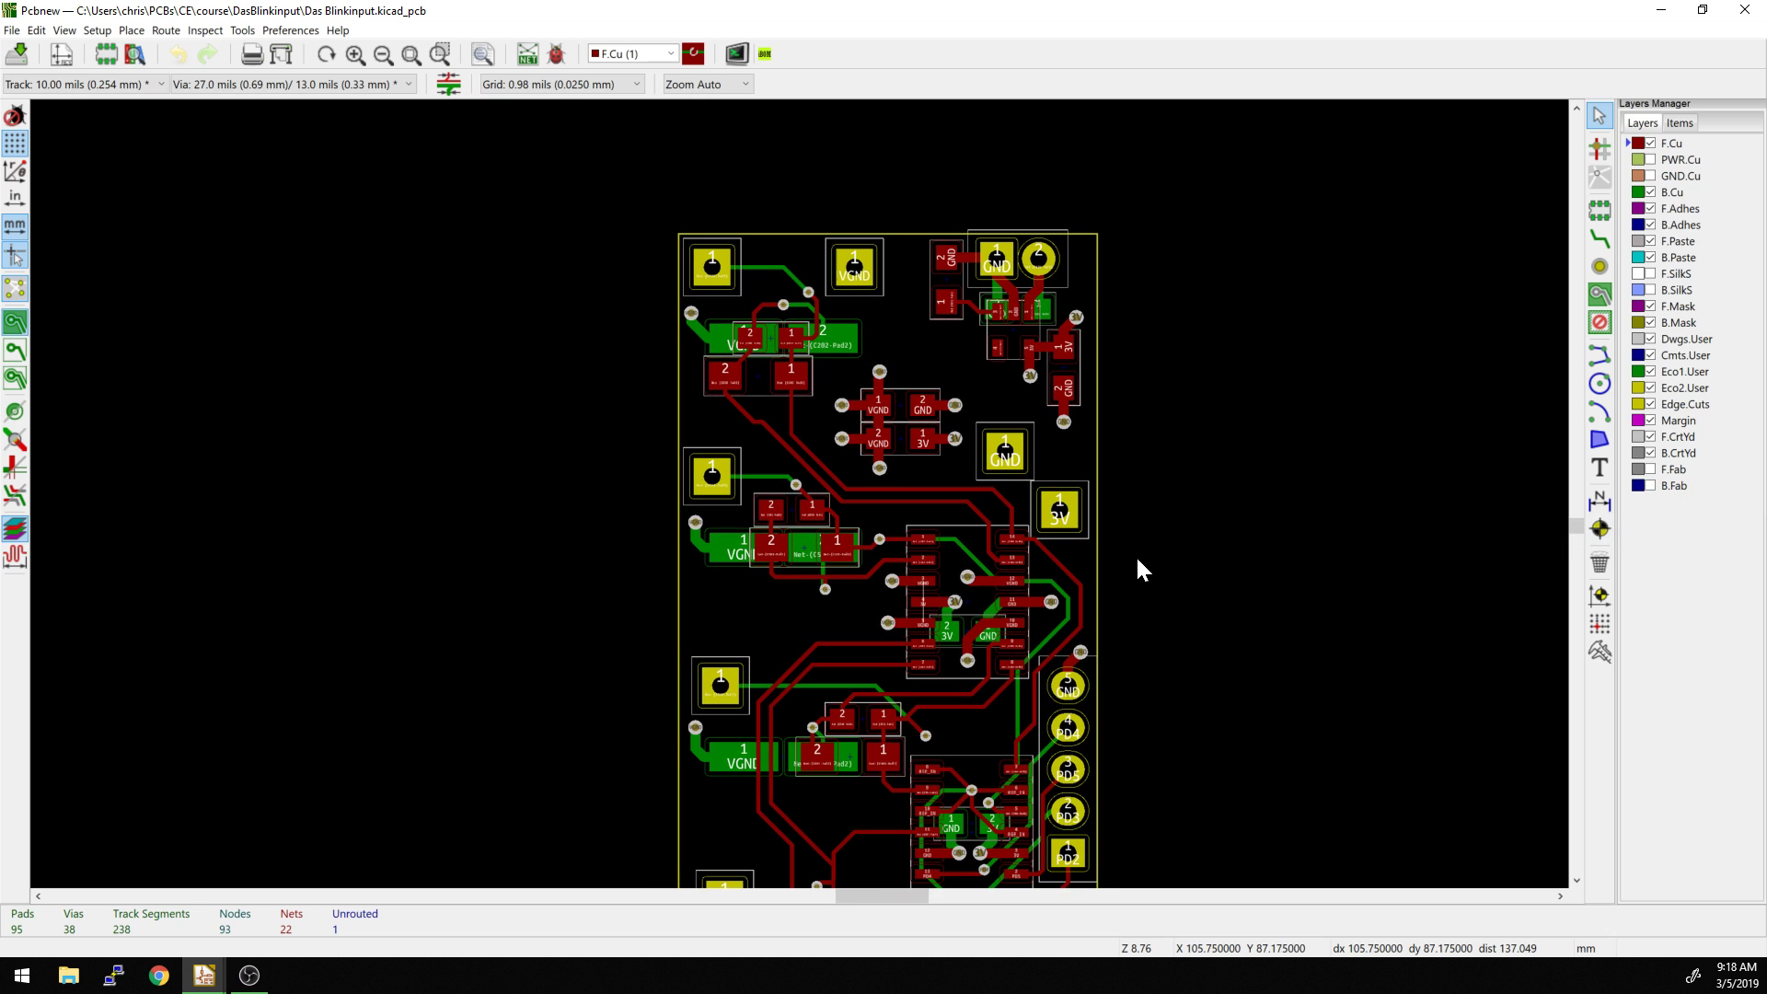
{"action": "scroll", "coordinate": [828, 620], "scroll_direction": "down", "scroll_amount": 2}
{"action": "scroll", "coordinate": [828, 620], "scroll_direction": "left", "scroll_amount": 2}
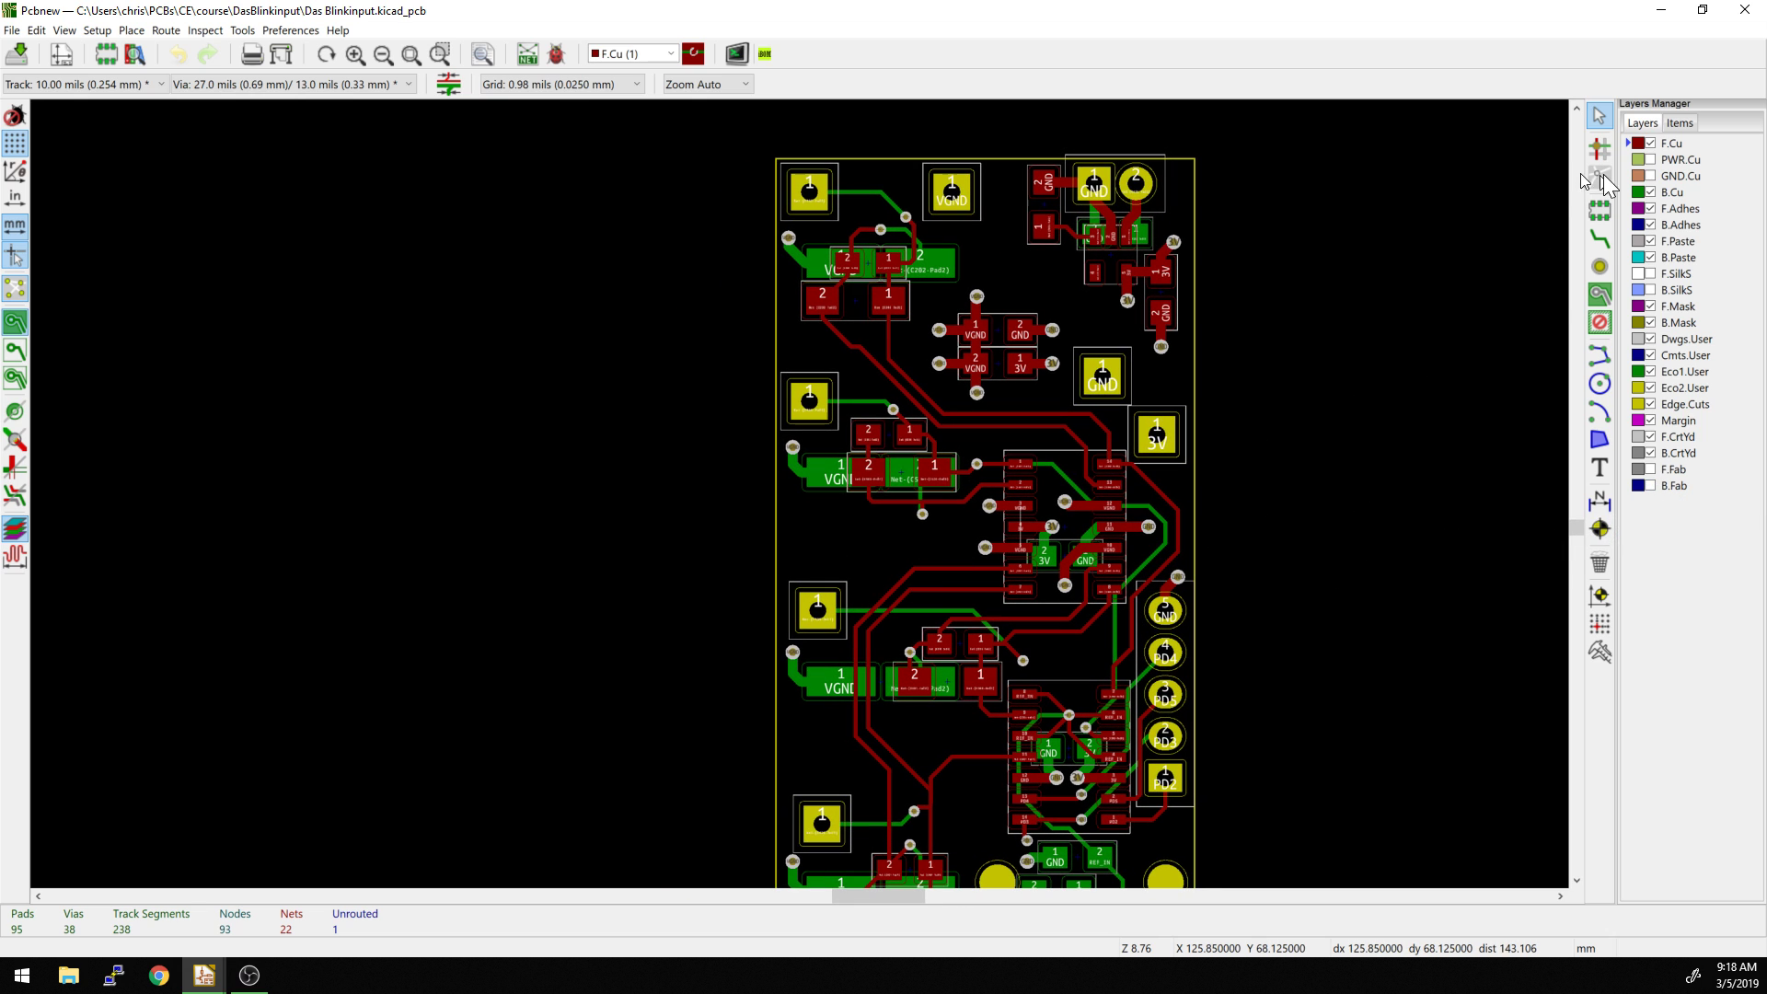
{"action": "scroll", "coordinate": [1211, 413], "scroll_direction": "down", "scroll_amount": 4}
{"action": "scroll", "coordinate": [1211, 412], "scroll_direction": "right", "scroll_amount": 2}
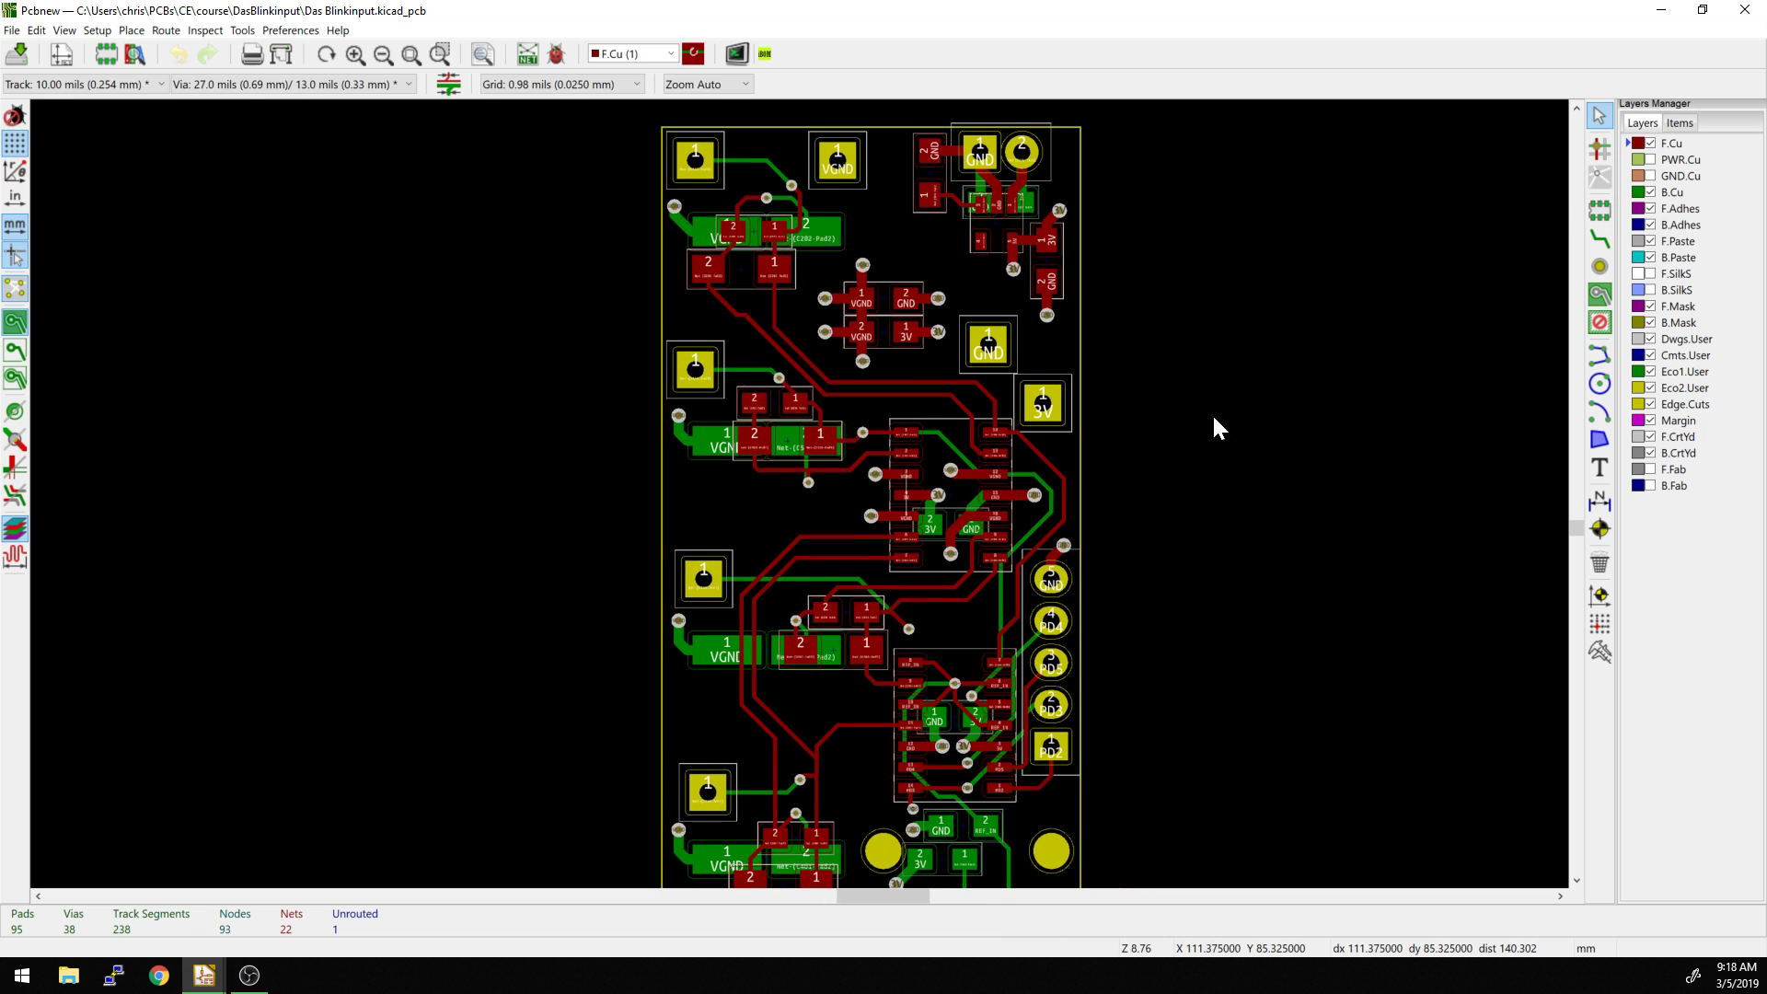
{"action": "scroll", "coordinate": [1239, 280], "scroll_direction": "down", "scroll_amount": 1}
{"action": "scroll", "coordinate": [1218, 300], "scroll_direction": "right", "scroll_amount": 1}
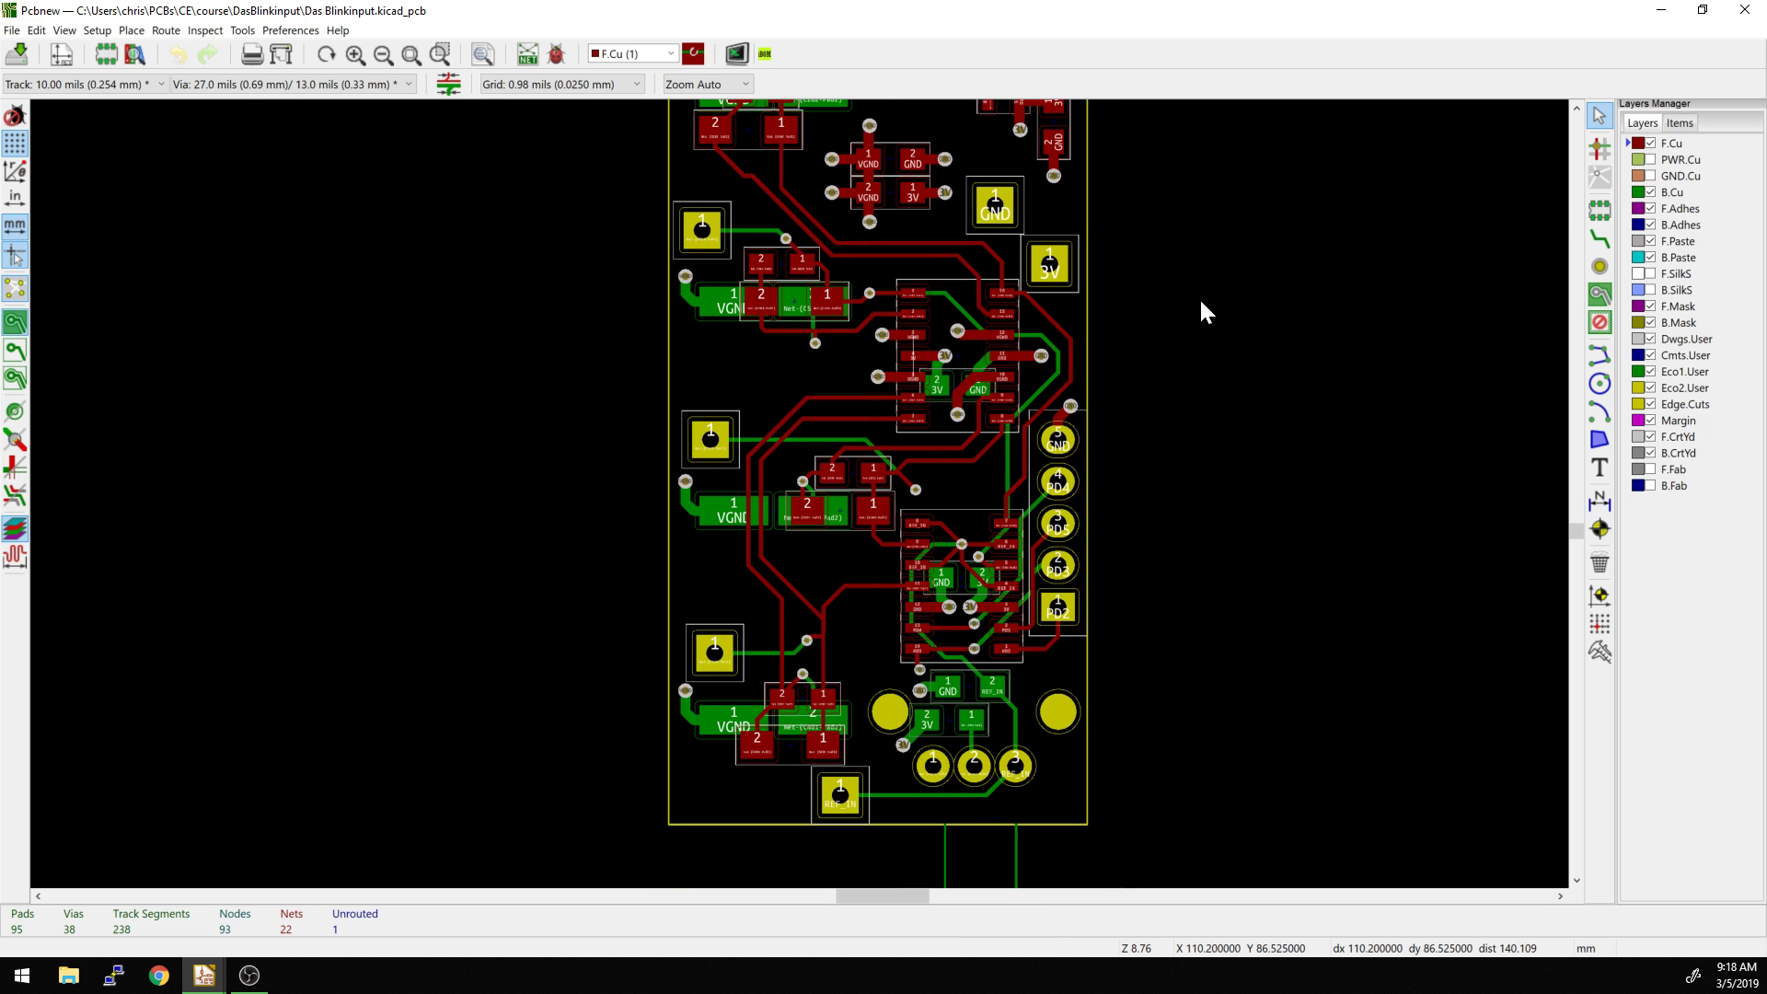
{"action": "scroll", "coordinate": [1199, 296], "scroll_direction": "up", "scroll_amount": 4}
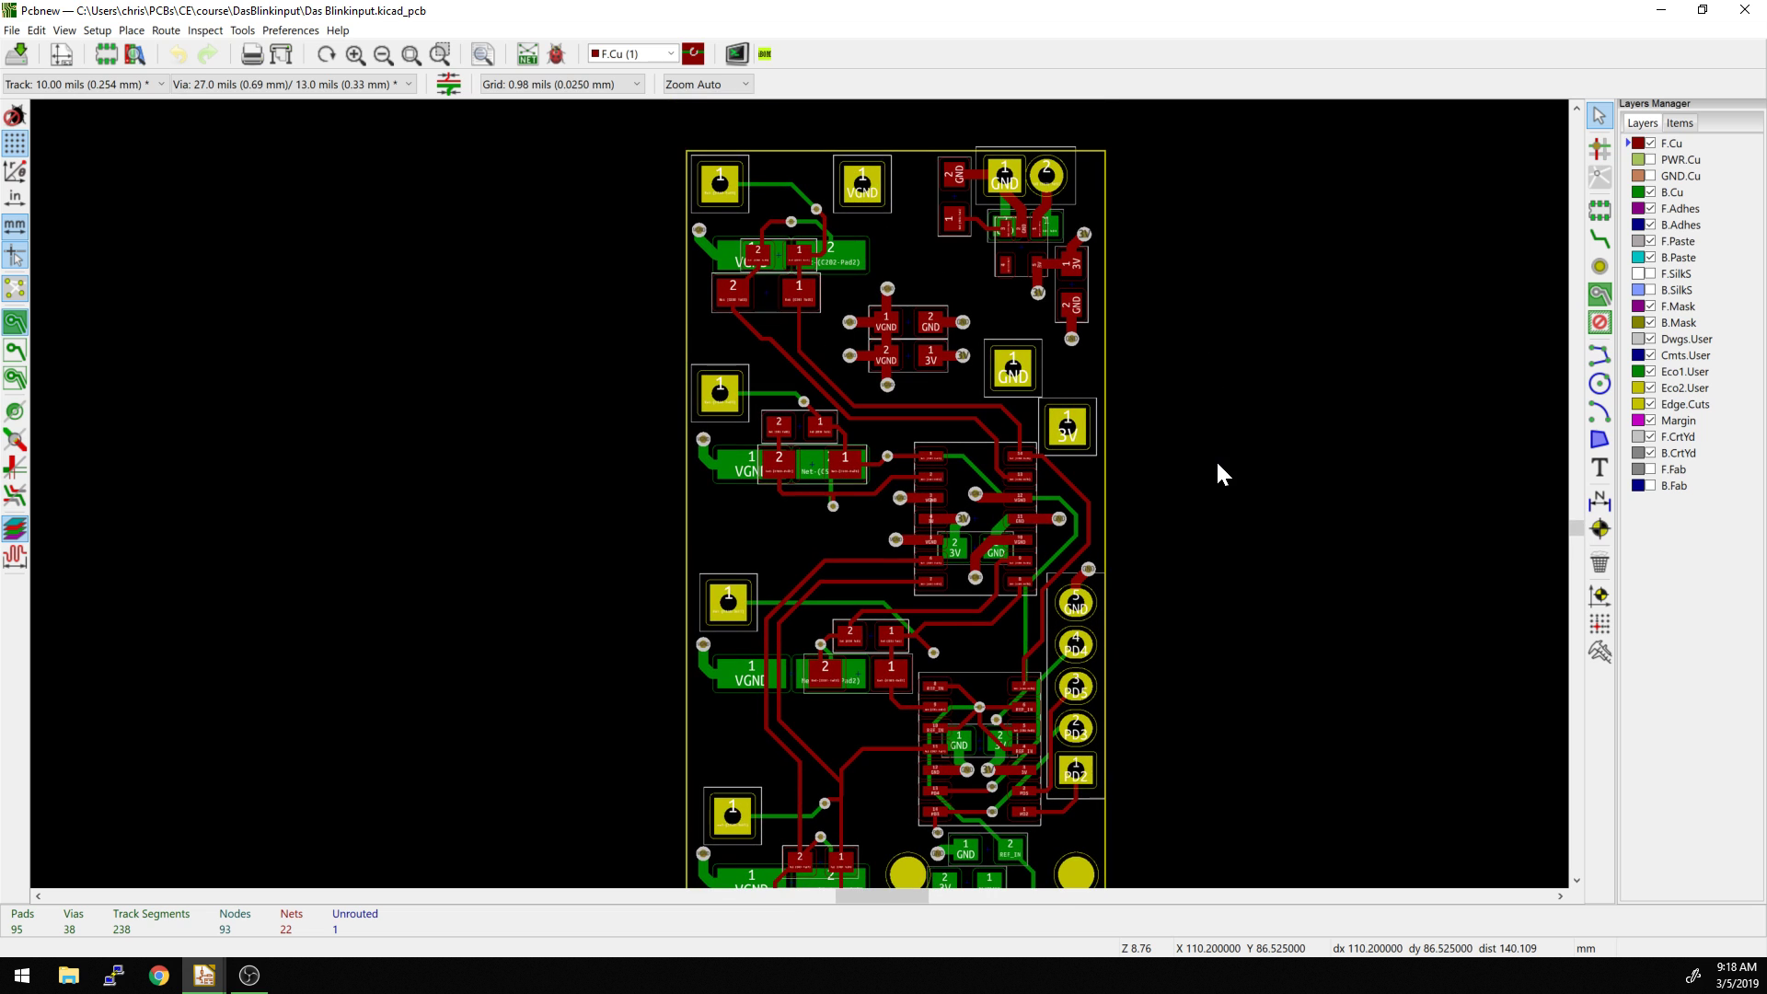
{"action": "scroll", "coordinate": [1173, 444], "scroll_direction": "right", "scroll_amount": 2}
{"action": "scroll", "coordinate": [815, 423], "scroll_direction": "up", "scroll_amount": 2}
{"action": "scroll", "coordinate": [816, 422], "scroll_direction": "left", "scroll_amount": 2}
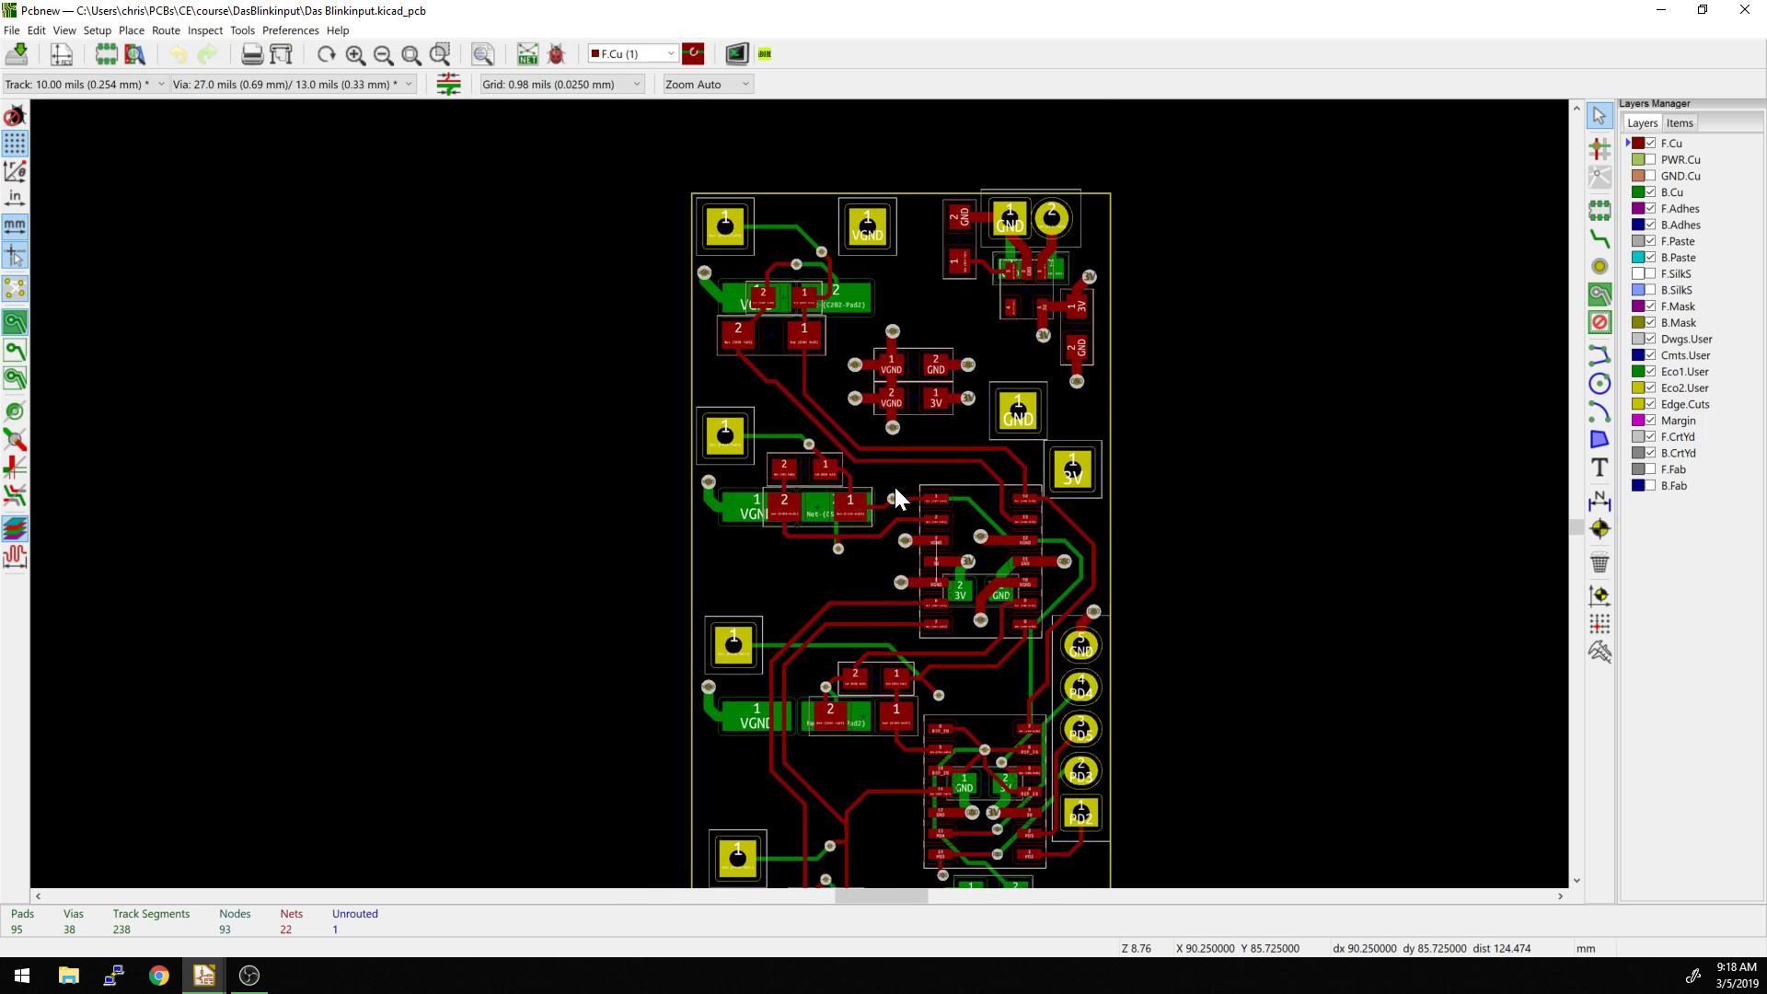
{"action": "scroll", "coordinate": [798, 490], "scroll_direction": "down", "scroll_amount": 1, "text": "ctrl"}
{"action": "scroll", "coordinate": [797, 414], "scroll_direction": "down", "scroll_amount": 5}
{"action": "scroll", "coordinate": [801, 407], "scroll_direction": "up", "scroll_amount": 1}
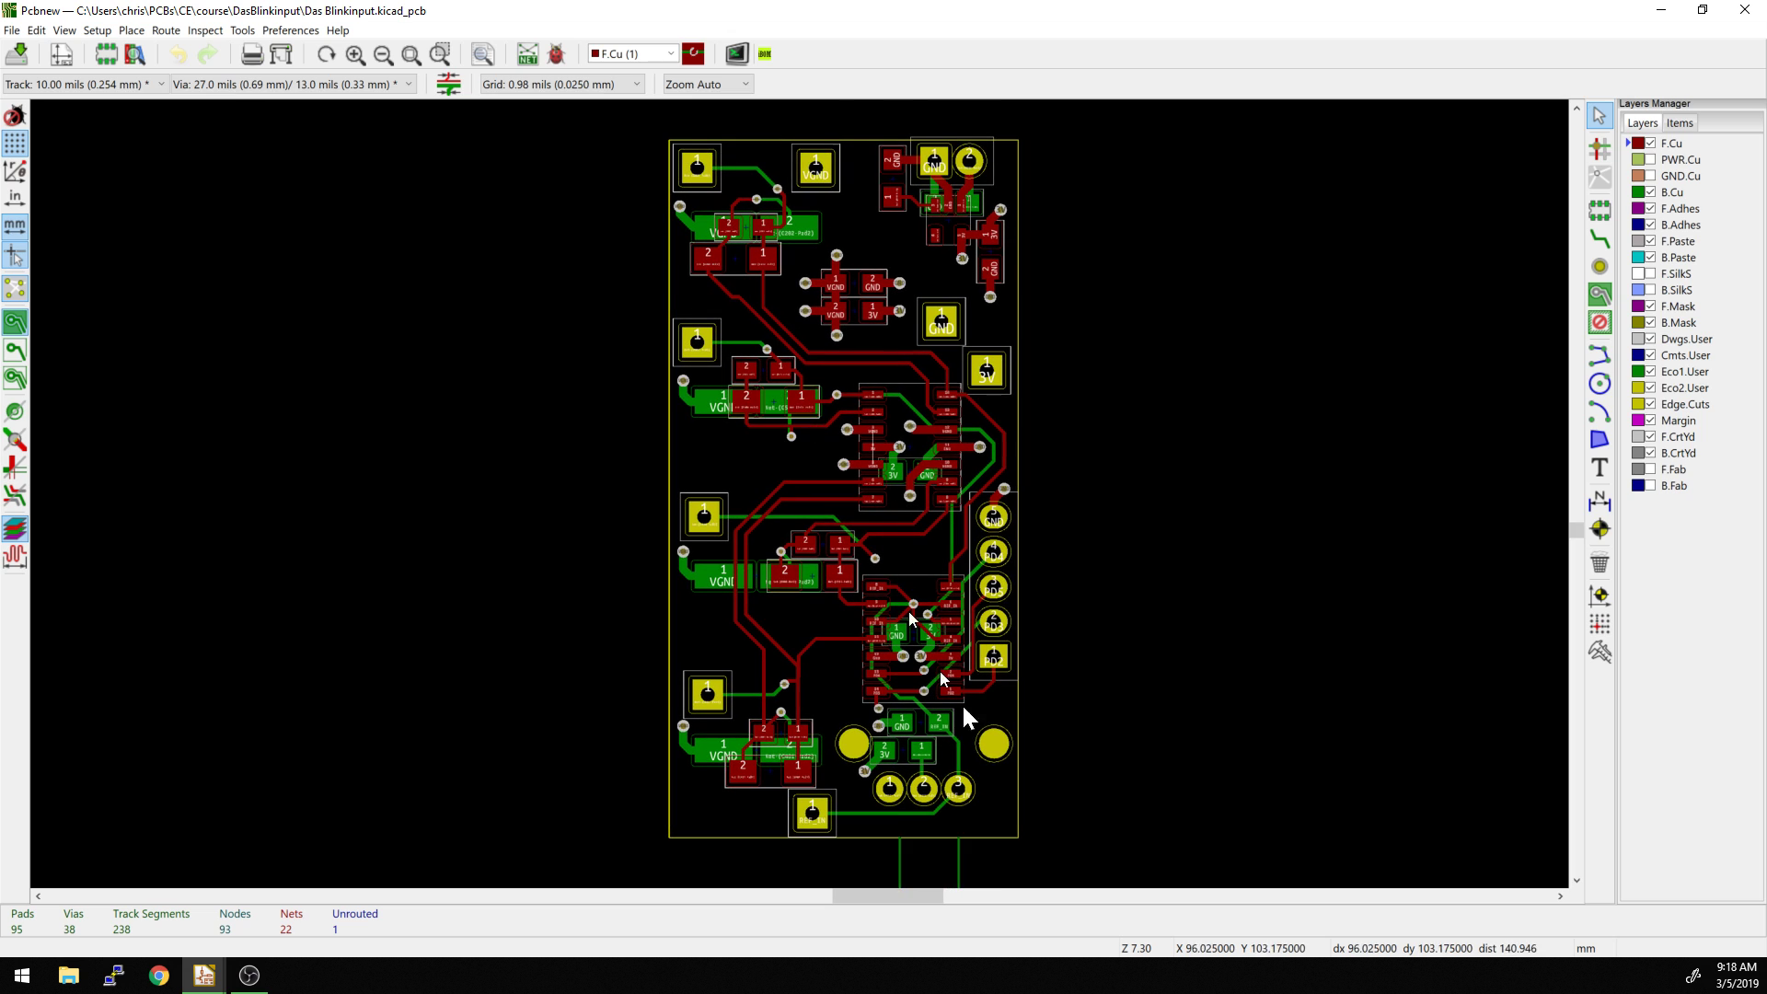
Select the whole board and filter the selection to tracks and vias only, leaving out footprints, text items and drawings.
{"action": "left_click_drag", "start_coordinate": [1074, 874], "coordinate": [606, 164]}
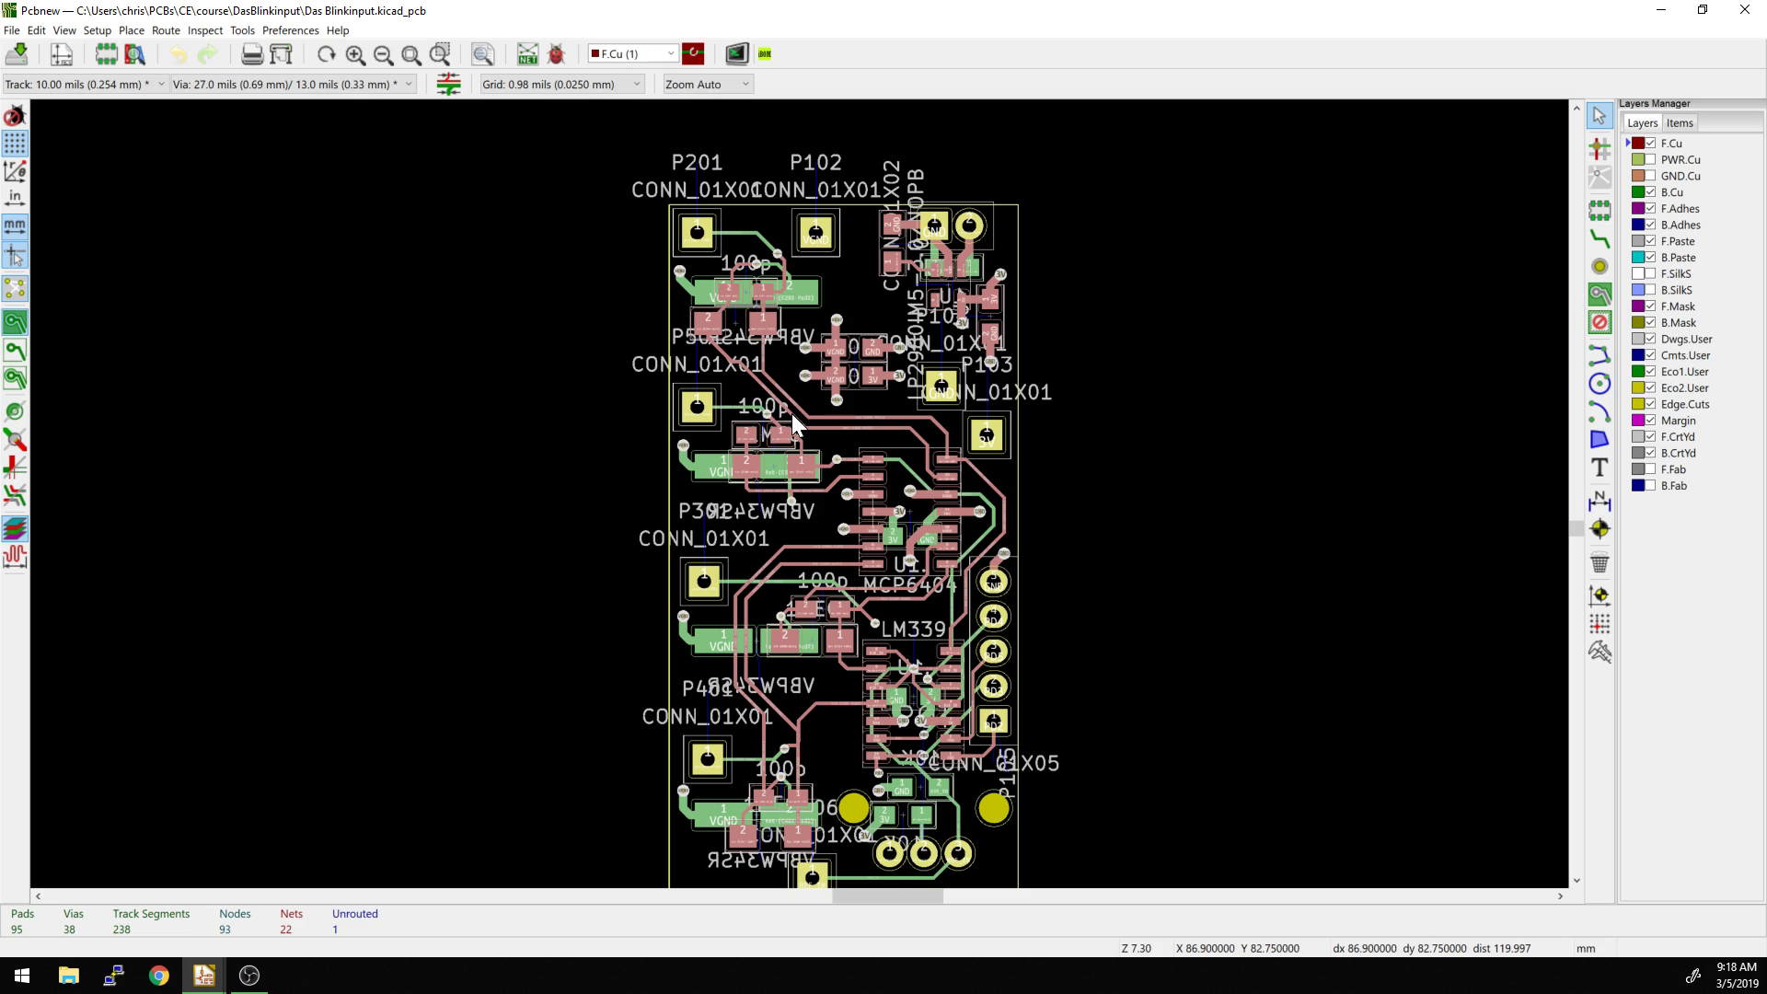
{"action": "right_click", "coordinate": [1008, 412]}
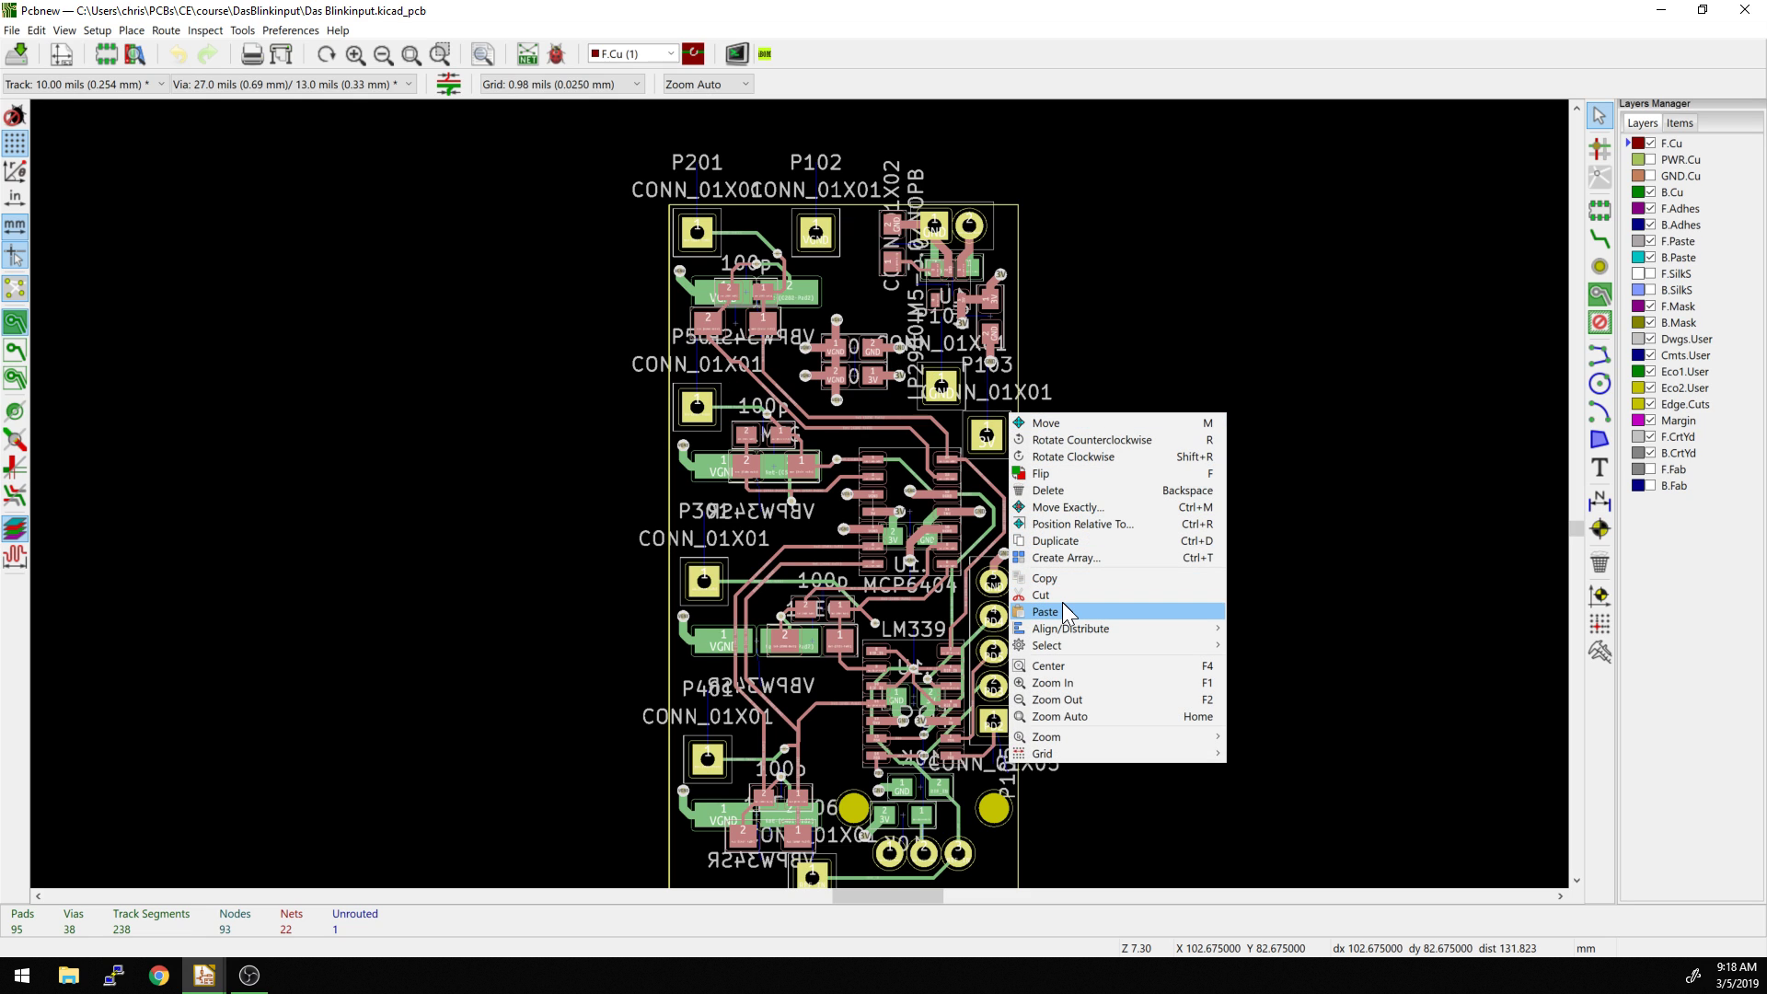
{"action": "mouse_move", "coordinate": [1065, 645]}
{"action": "left_click", "coordinate": [1270, 644]}
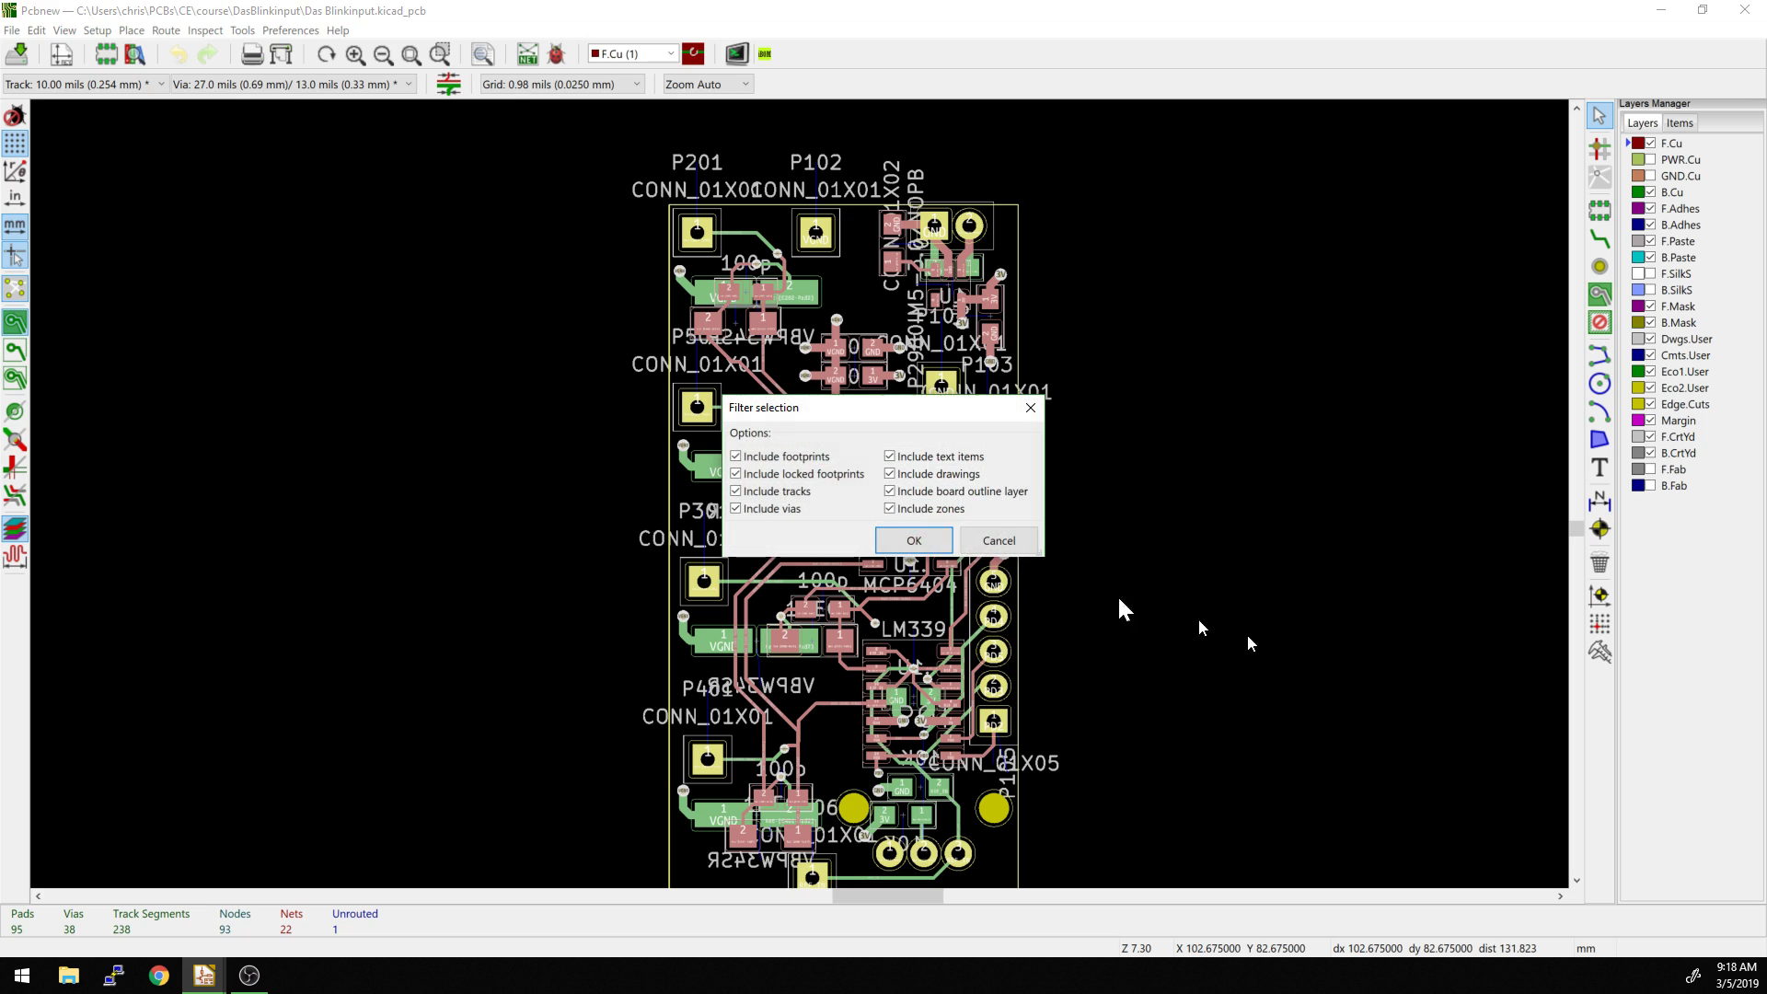
{"action": "left_click", "coordinate": [802, 458]}
{"action": "left_click", "coordinate": [891, 457]}
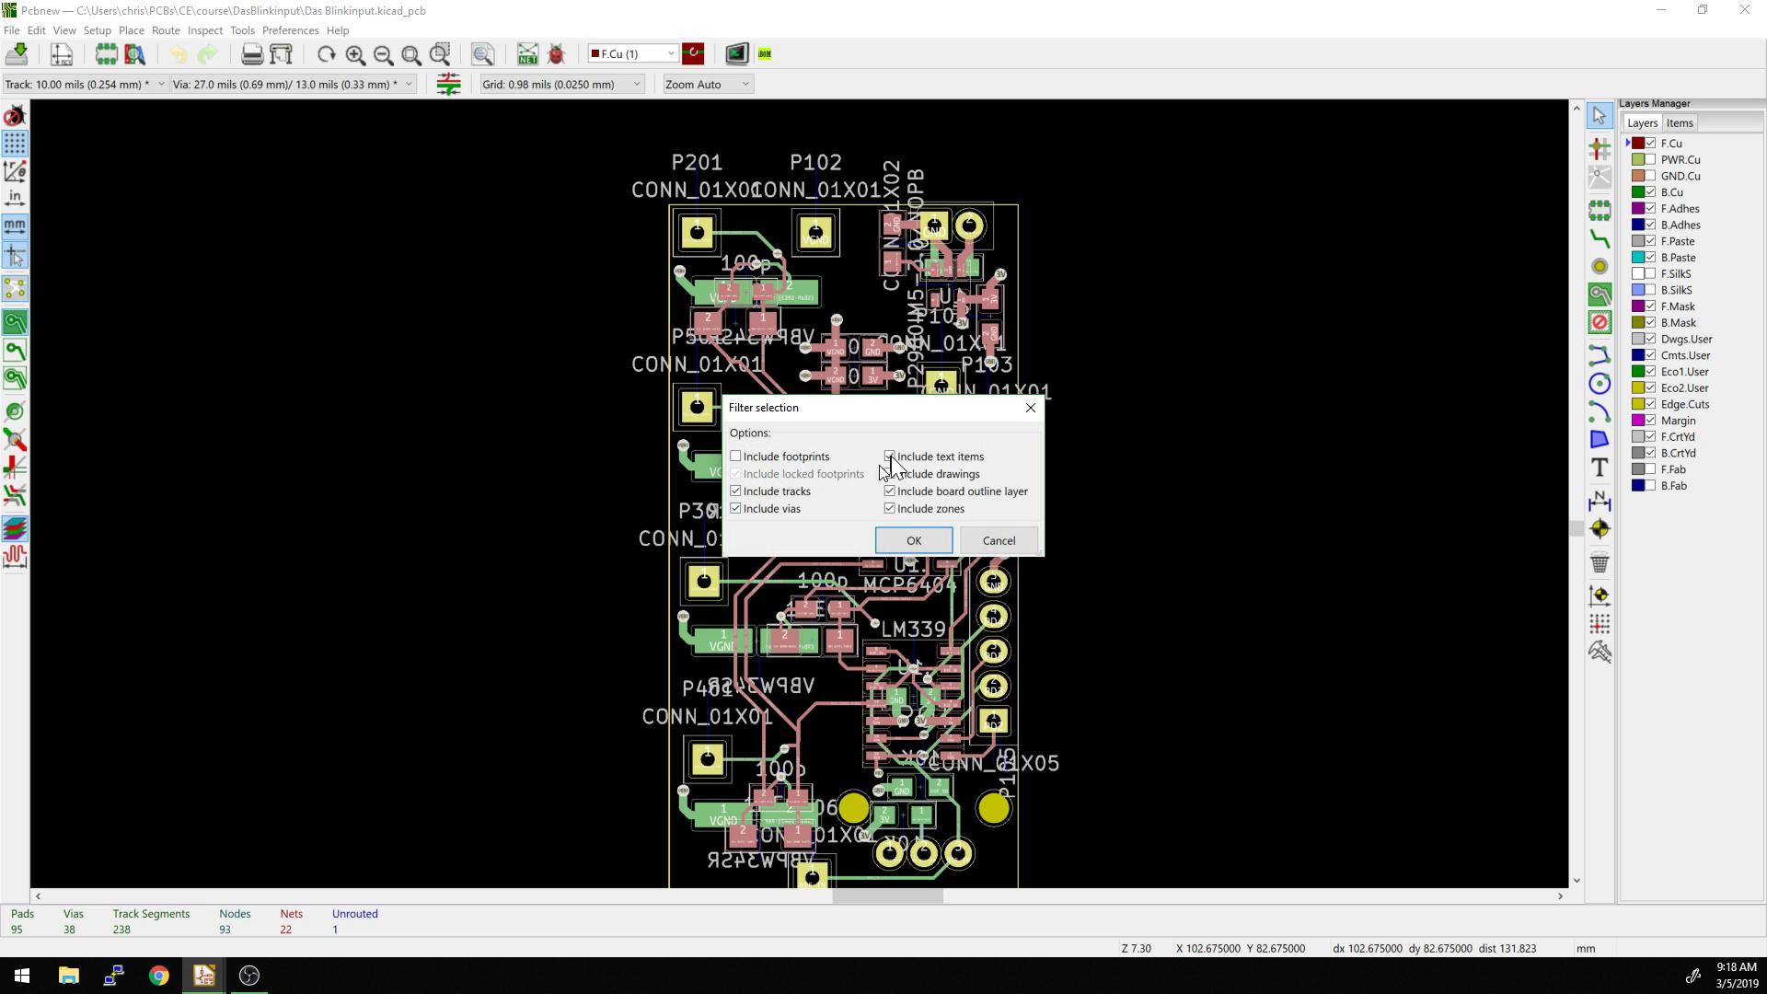
{"action": "left_click", "coordinate": [891, 475]}
{"action": "left_click", "coordinate": [908, 531]}
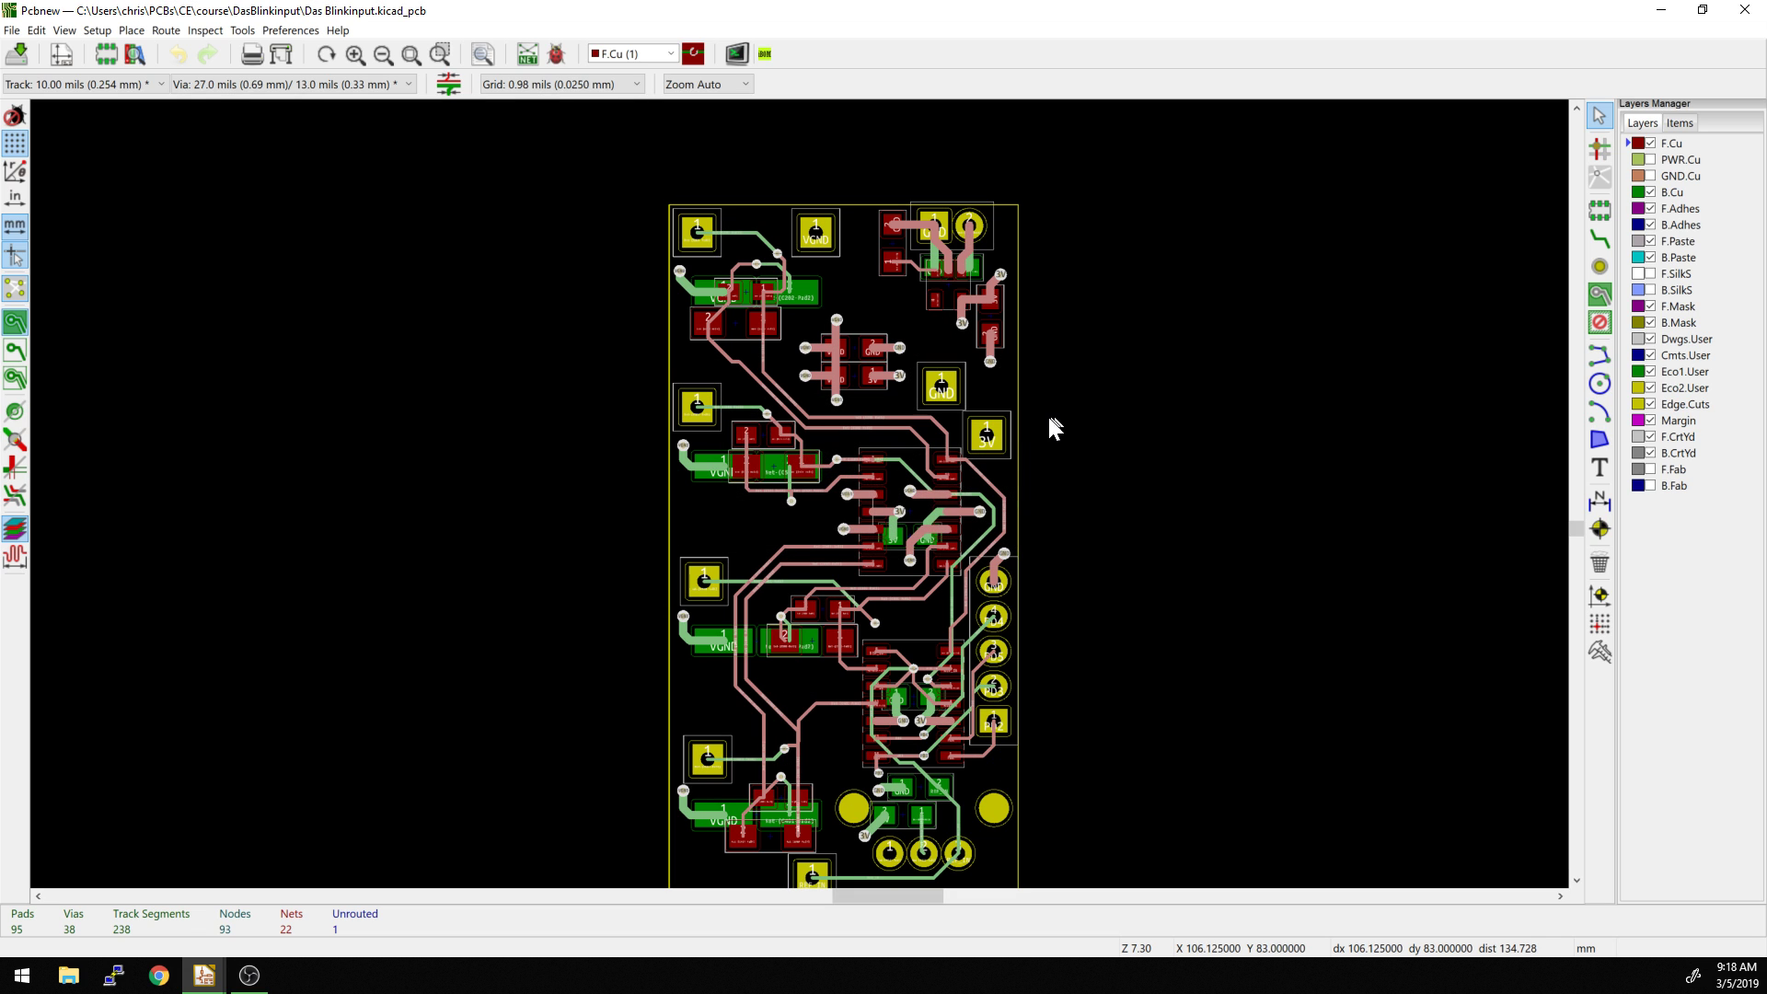
{"action": "key", "text": "Escape"}
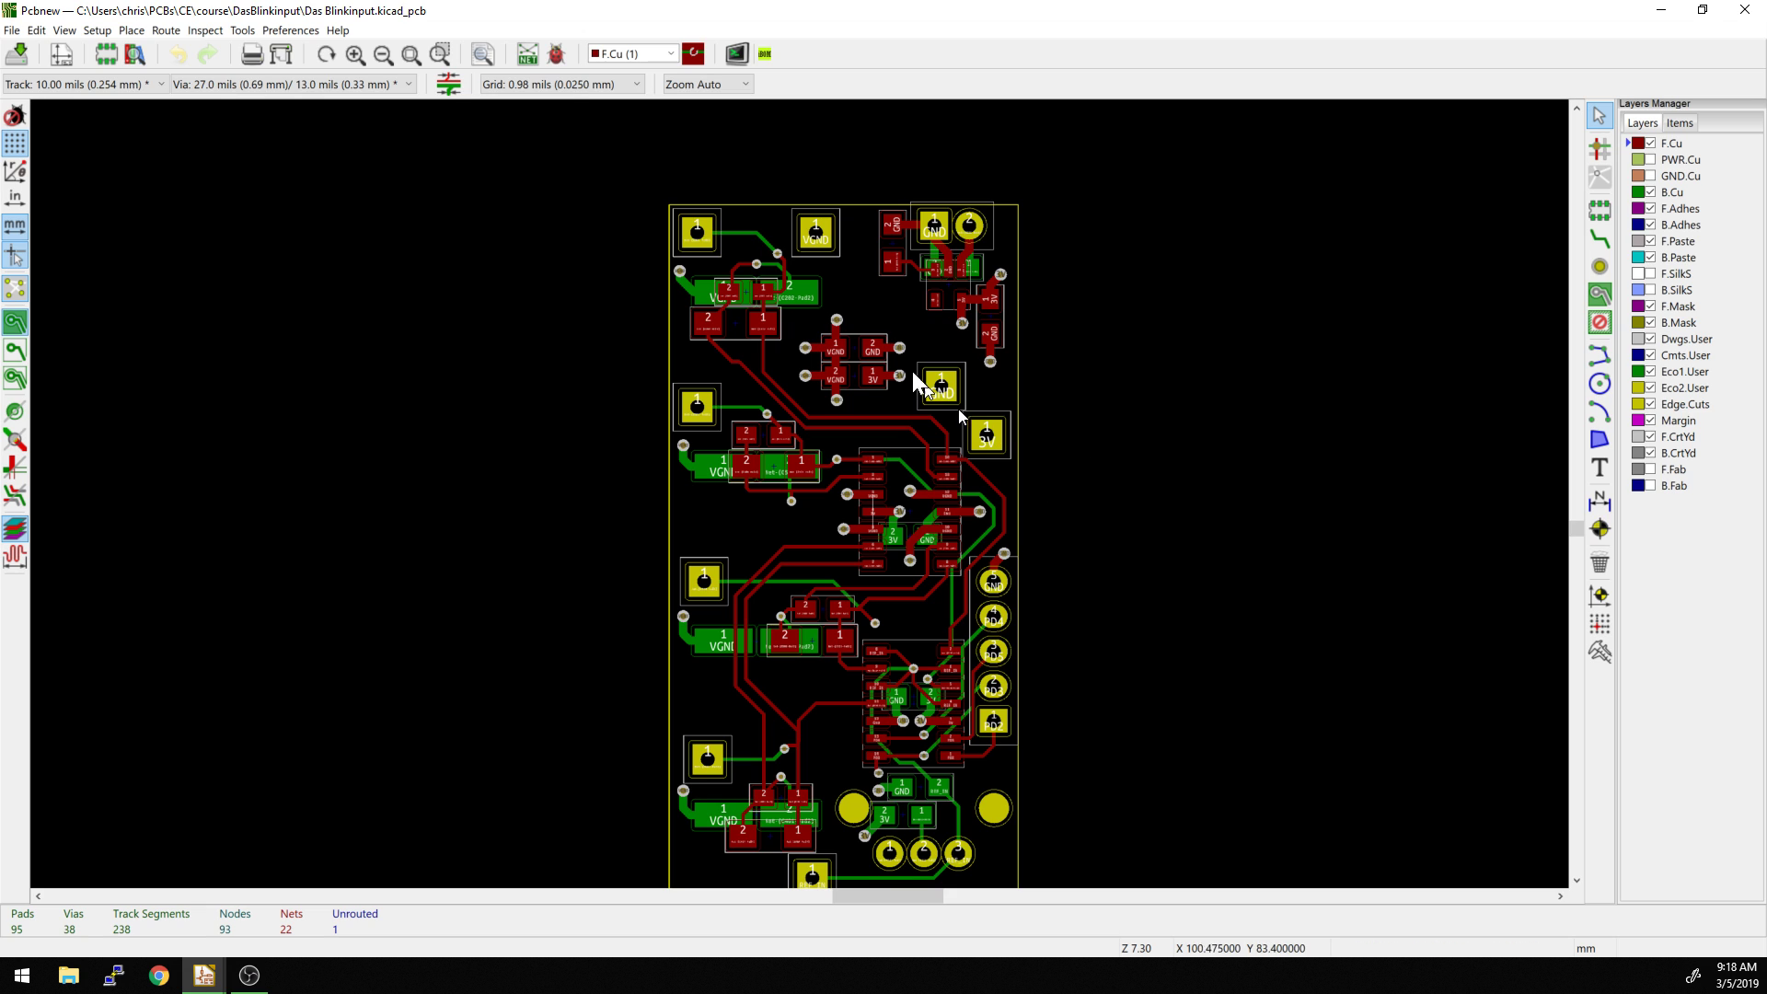
Select the whole board, filter the selection to tracks and vias, and delete them.
{"action": "scroll", "coordinate": [913, 487], "scroll_direction": "down", "scroll_amount": 1}
{"action": "left_click_drag", "start_coordinate": [906, 847], "coordinate": [533, 226]}
{"action": "right_click", "coordinate": [633, 487]}
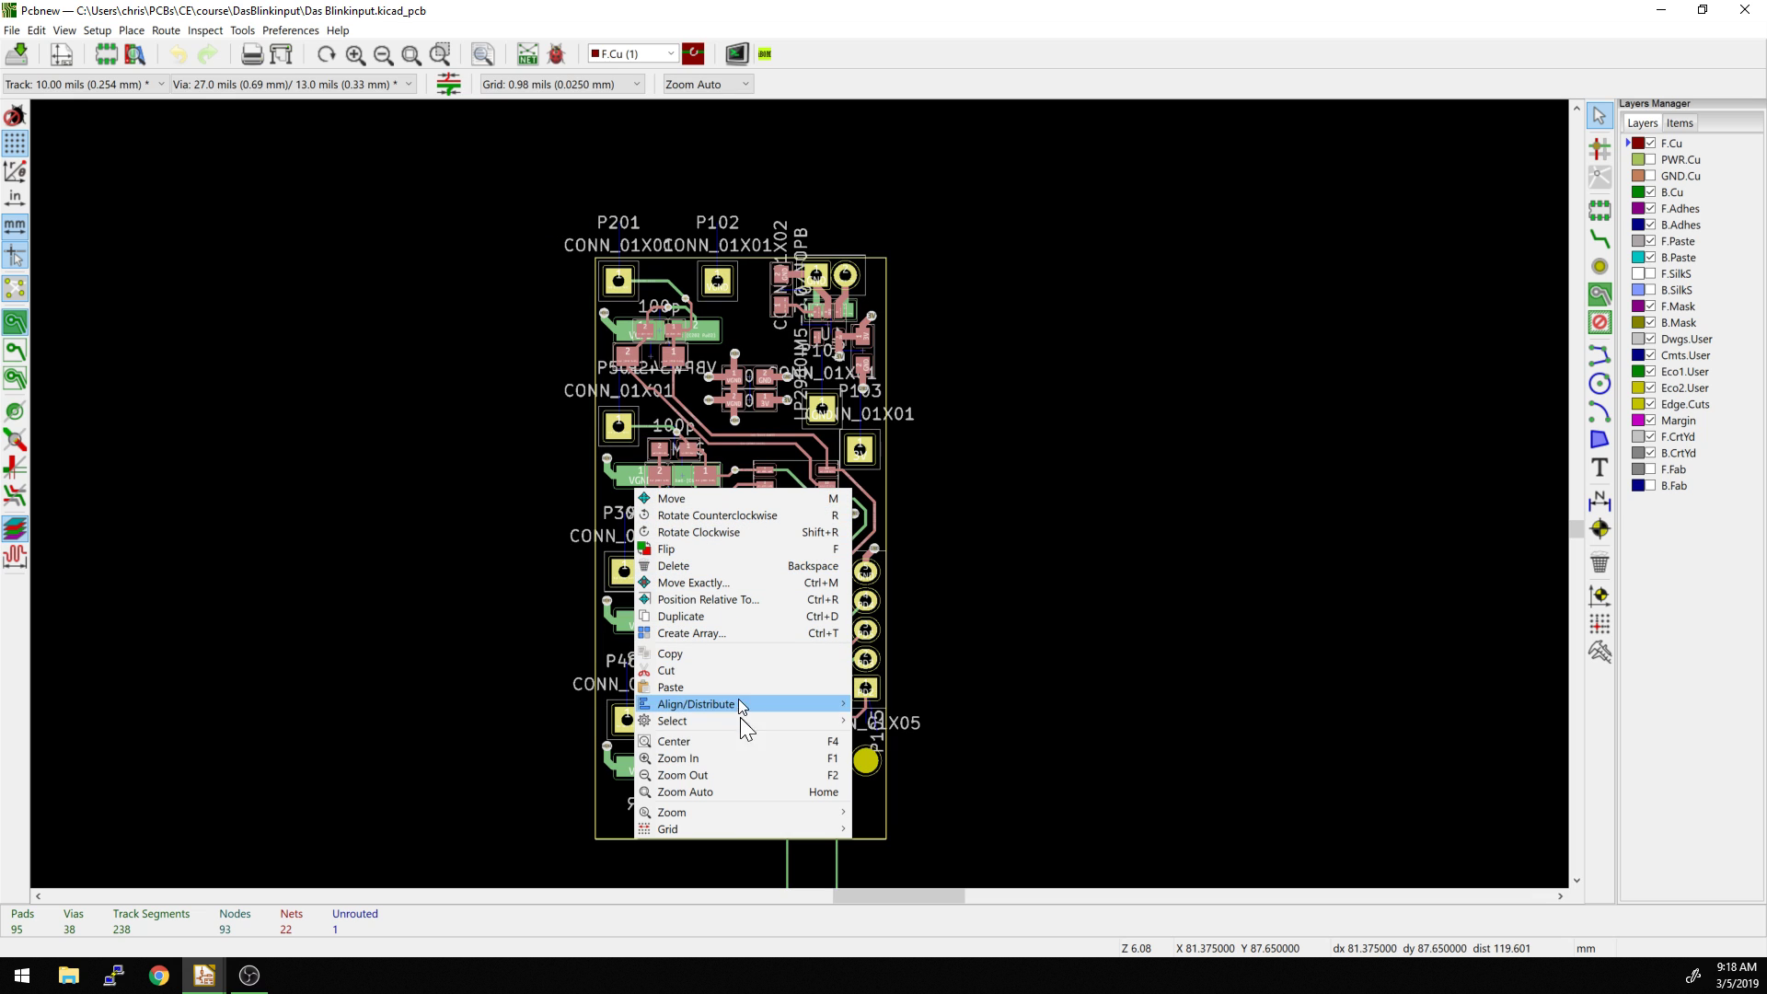
{"action": "mouse_move", "coordinate": [741, 721]}
{"action": "left_click", "coordinate": [882, 716]}
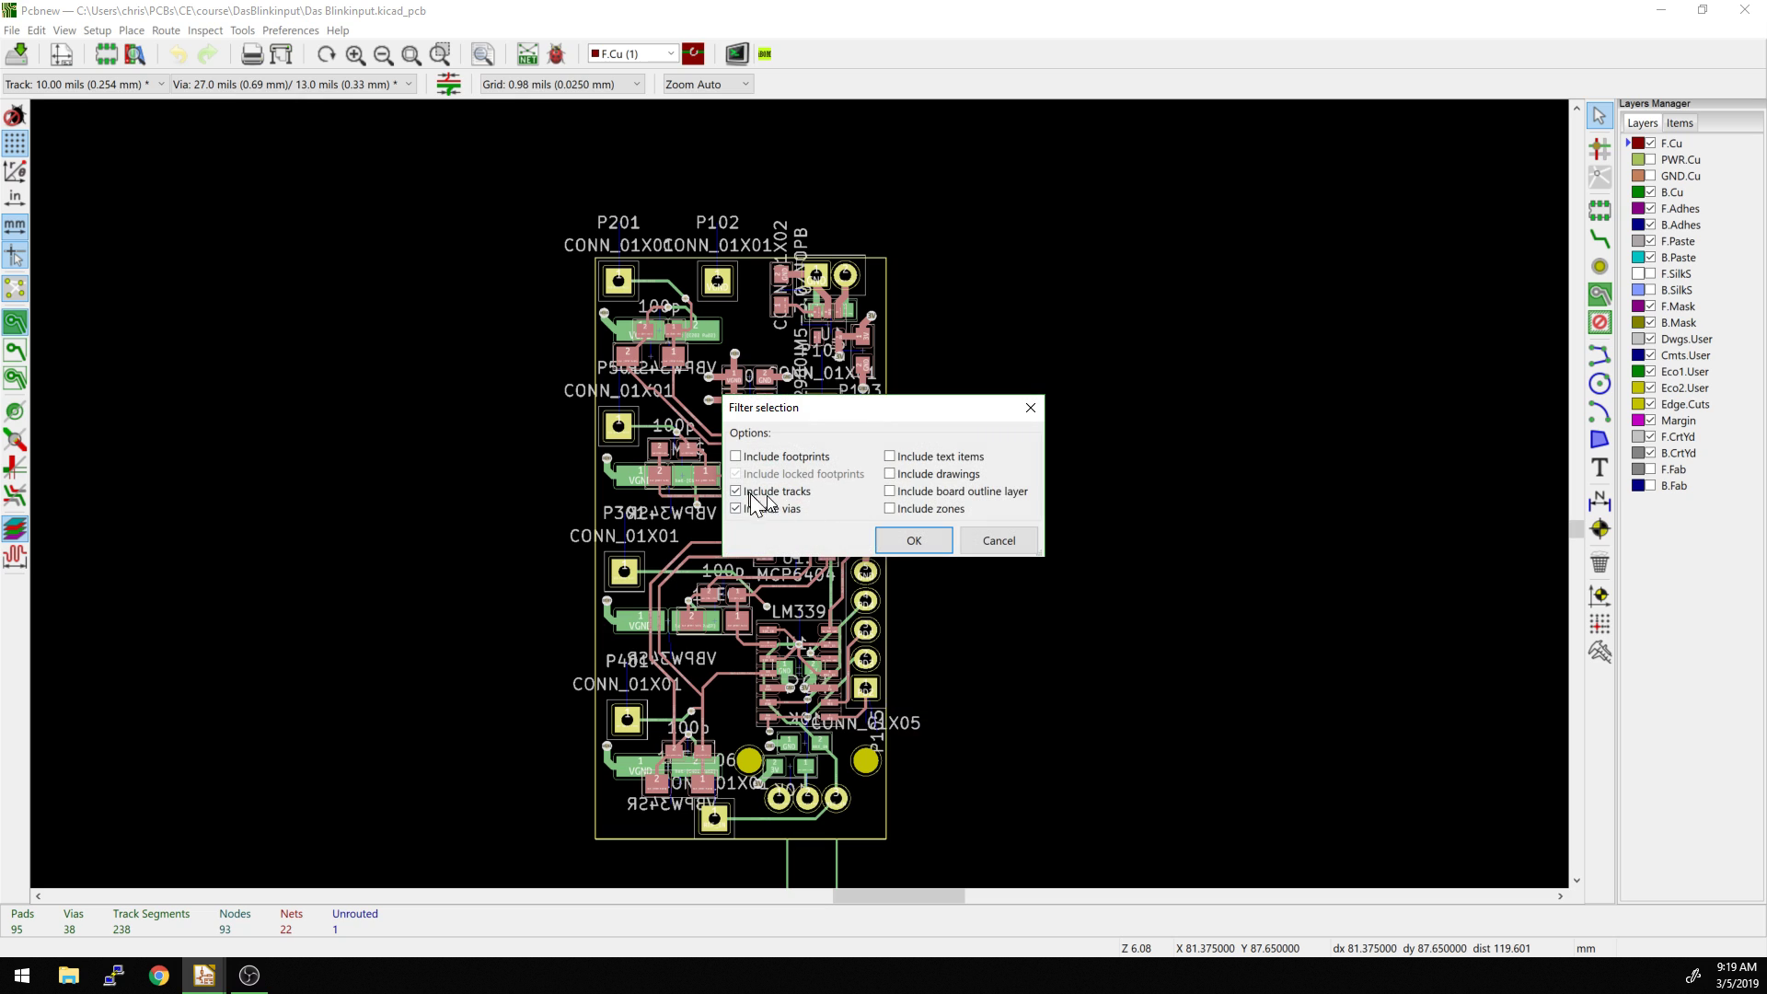
{"action": "left_click", "coordinate": [895, 534]}
{"action": "key", "text": "Delete"}
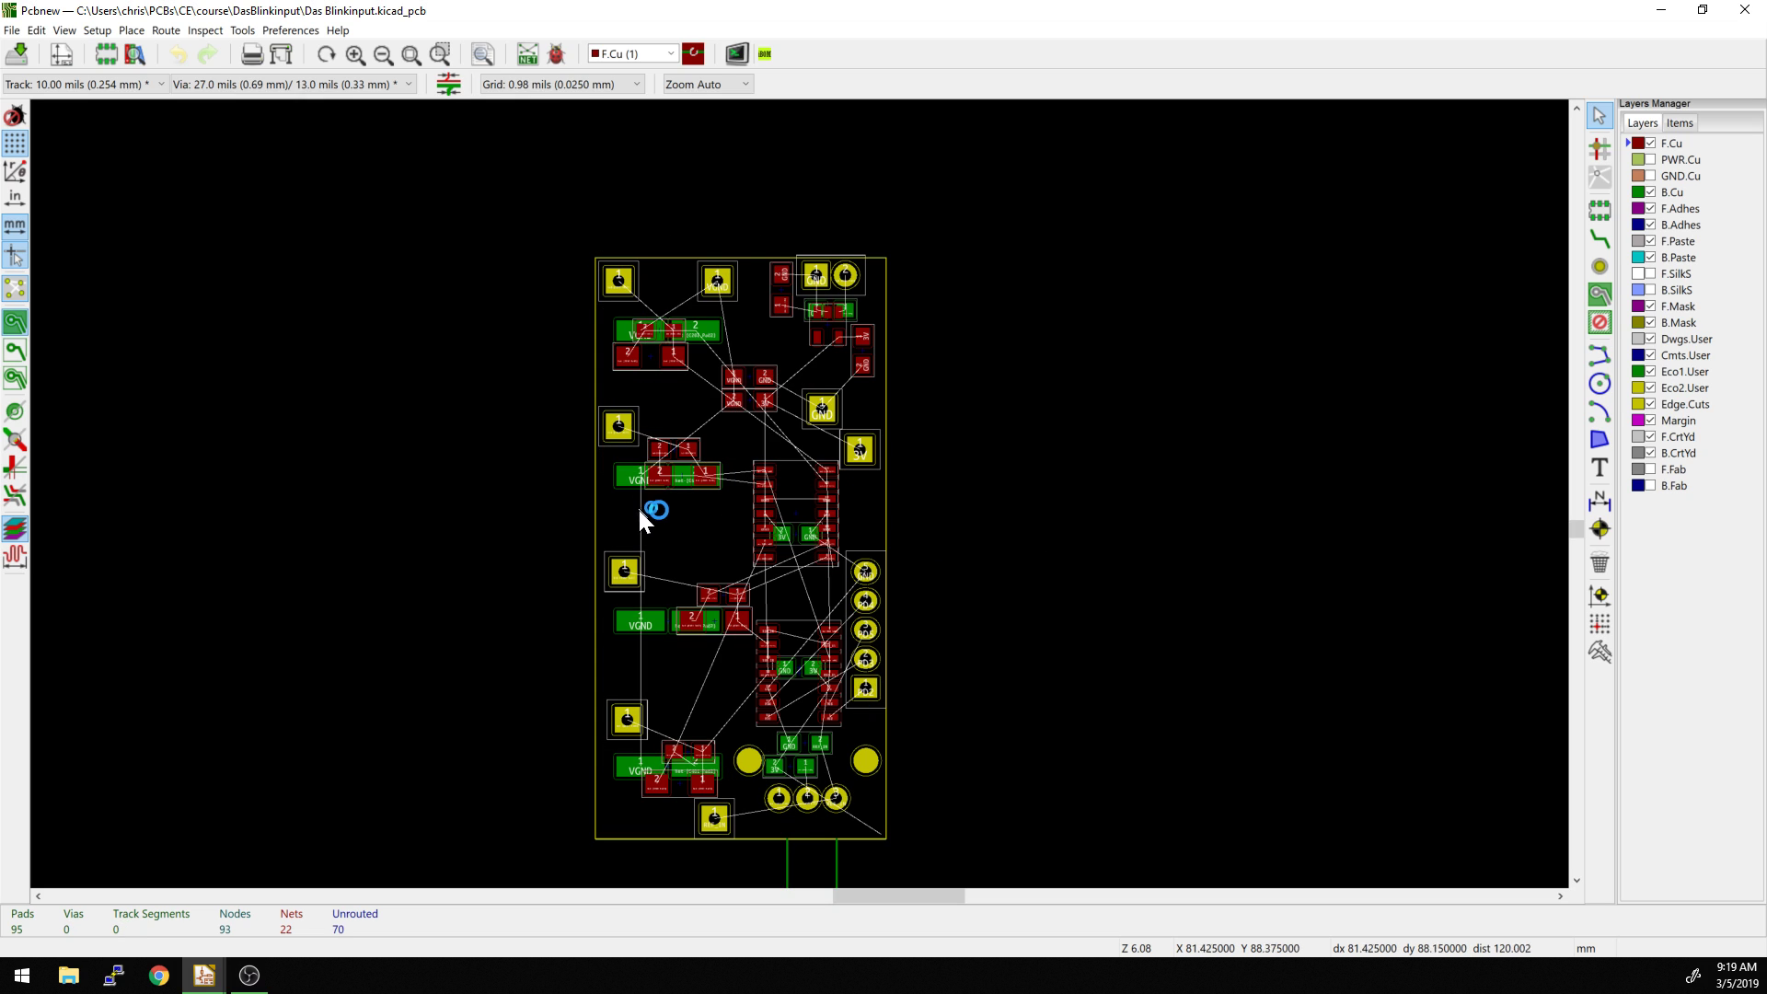
Look over the unrouted board and undo the deletion of the tracks and vias.
{"action": "scroll", "coordinate": [627, 503], "scroll_direction": "down", "scroll_amount": 1}
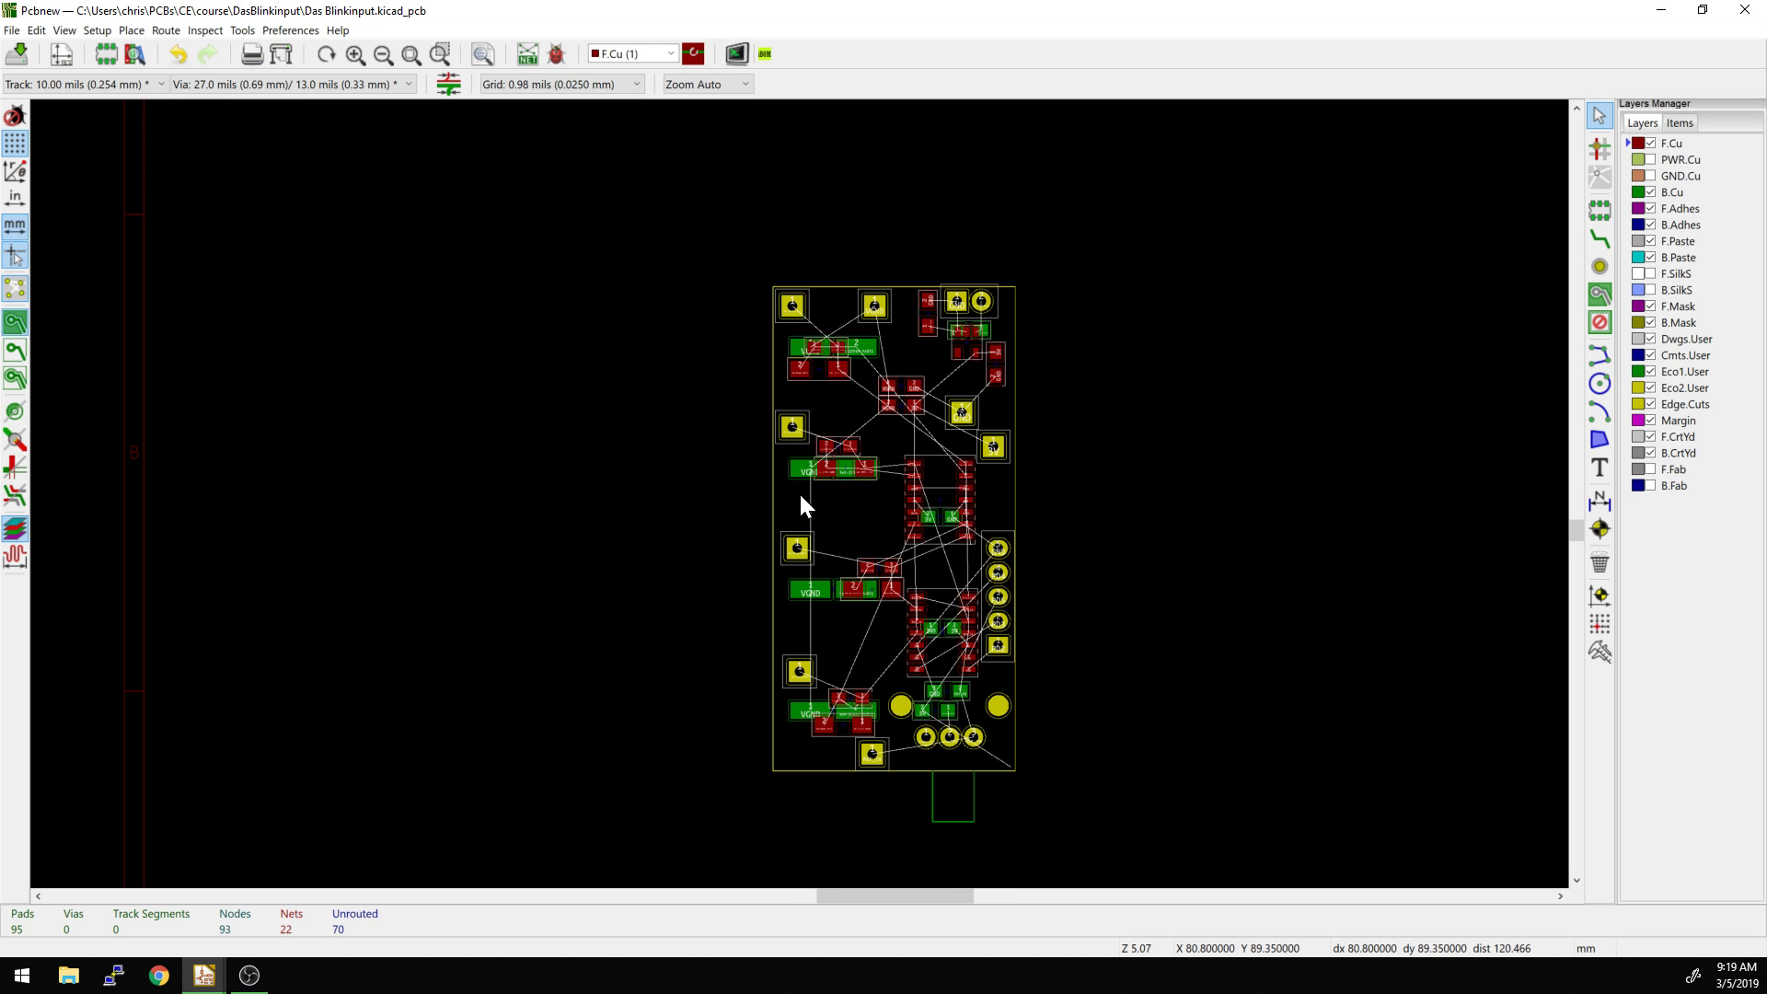
{"action": "scroll", "coordinate": [802, 494], "scroll_direction": "up", "scroll_amount": 3}
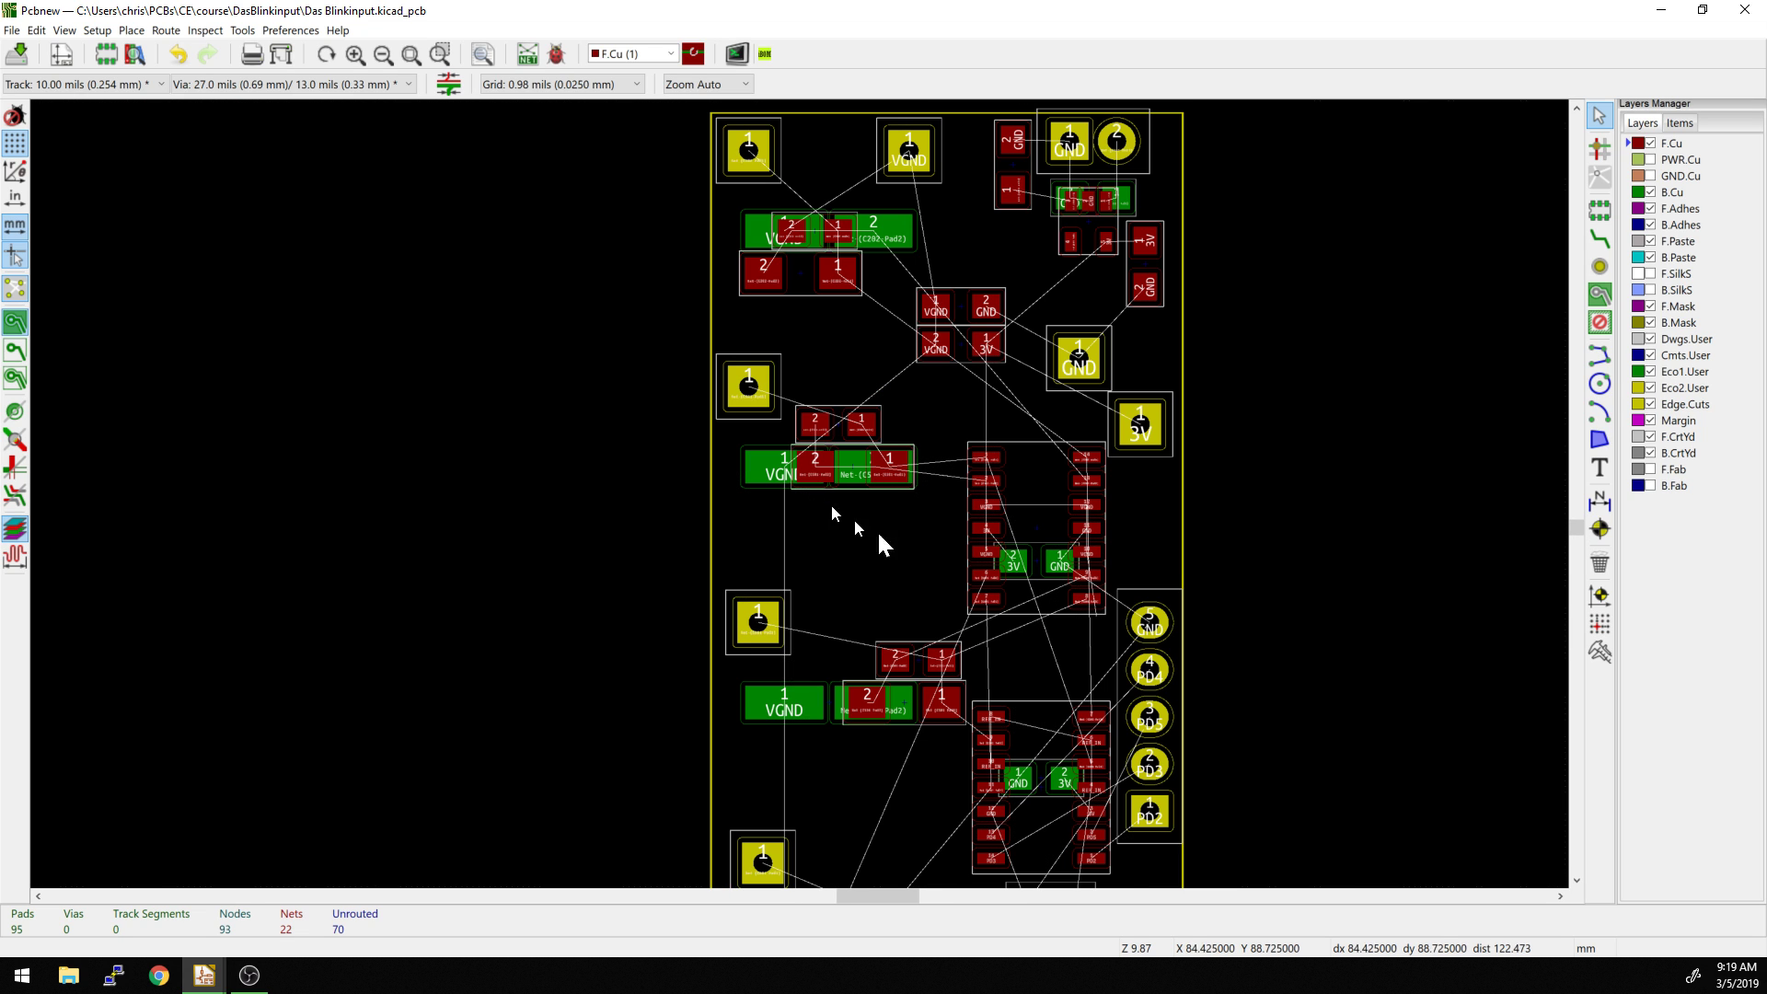
{"action": "scroll", "coordinate": [876, 528], "scroll_direction": "right", "scroll_amount": 1, "text": "ctrl"}
{"action": "key", "text": "ctrl+z"}
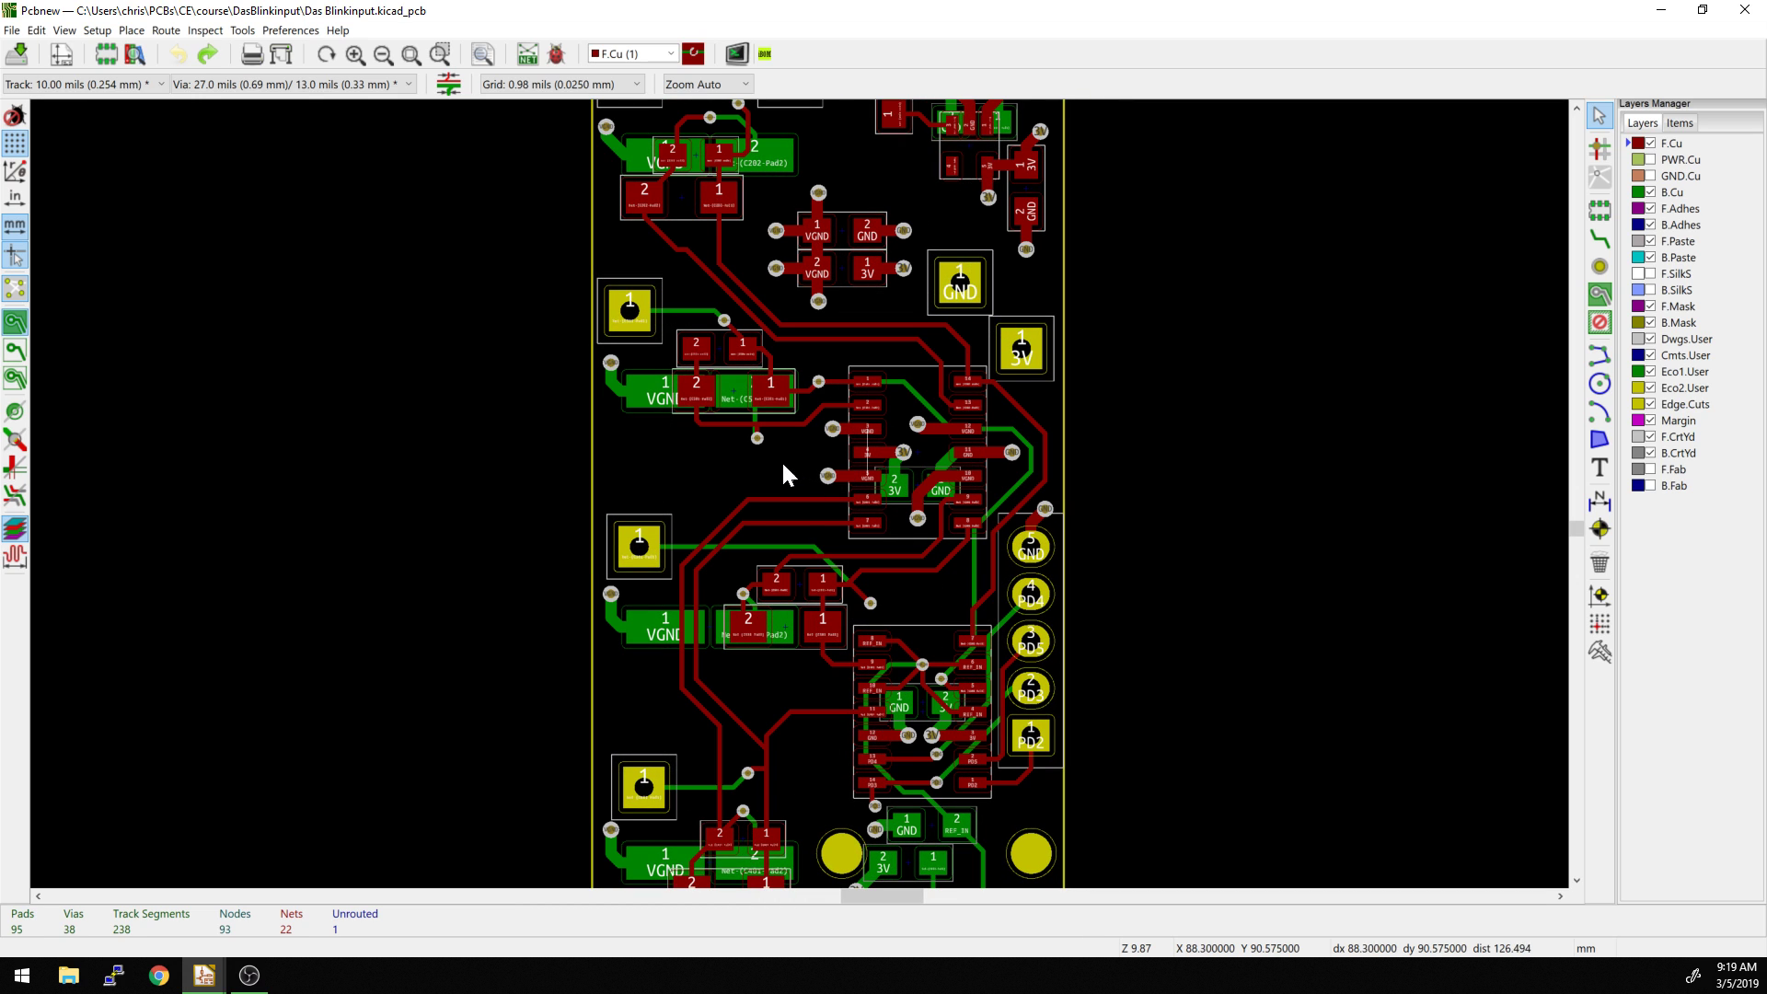
Examine the routing around the C401 pads and the comparator in the lower part of the board.
{"action": "scroll", "coordinate": [781, 461], "scroll_direction": "down", "scroll_amount": 1}
{"action": "scroll", "coordinate": [860, 617], "scroll_direction": "down", "scroll_amount": 1}
{"action": "scroll", "coordinate": [828, 572], "scroll_direction": "up", "scroll_amount": 1}
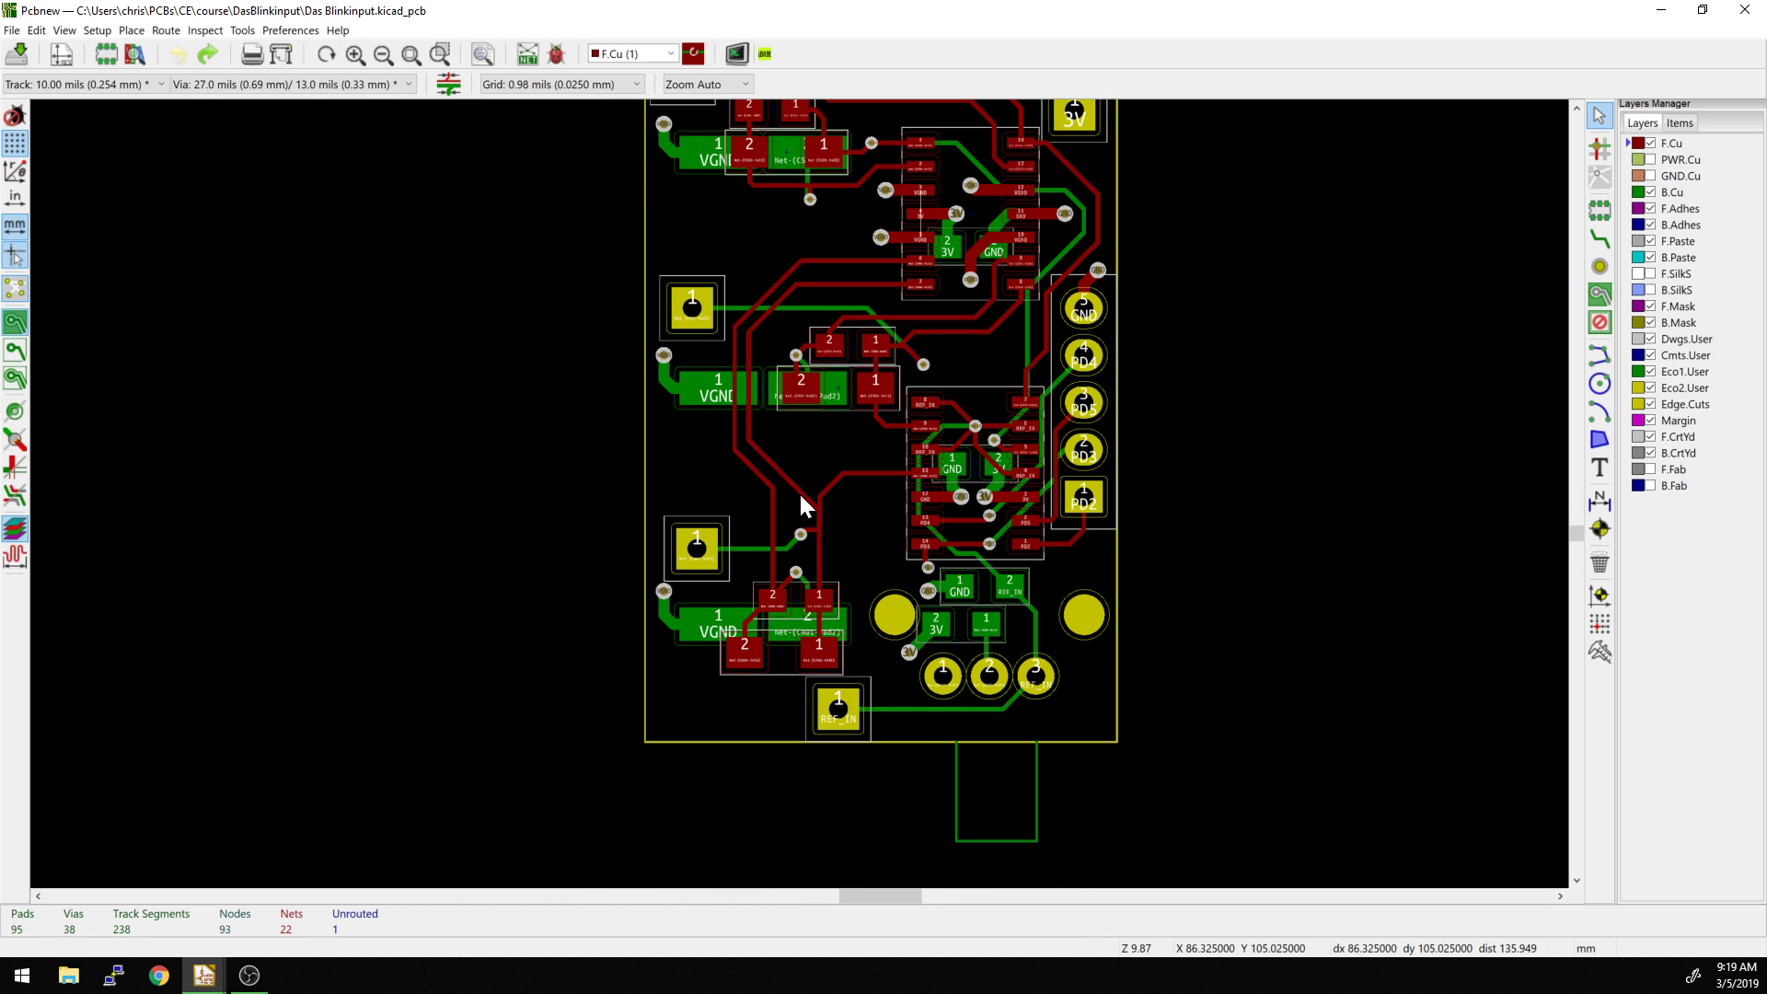
{"action": "scroll", "coordinate": [788, 485], "scroll_direction": "down", "scroll_amount": 1}
{"action": "scroll", "coordinate": [799, 497], "scroll_direction": "up", "scroll_amount": 1}
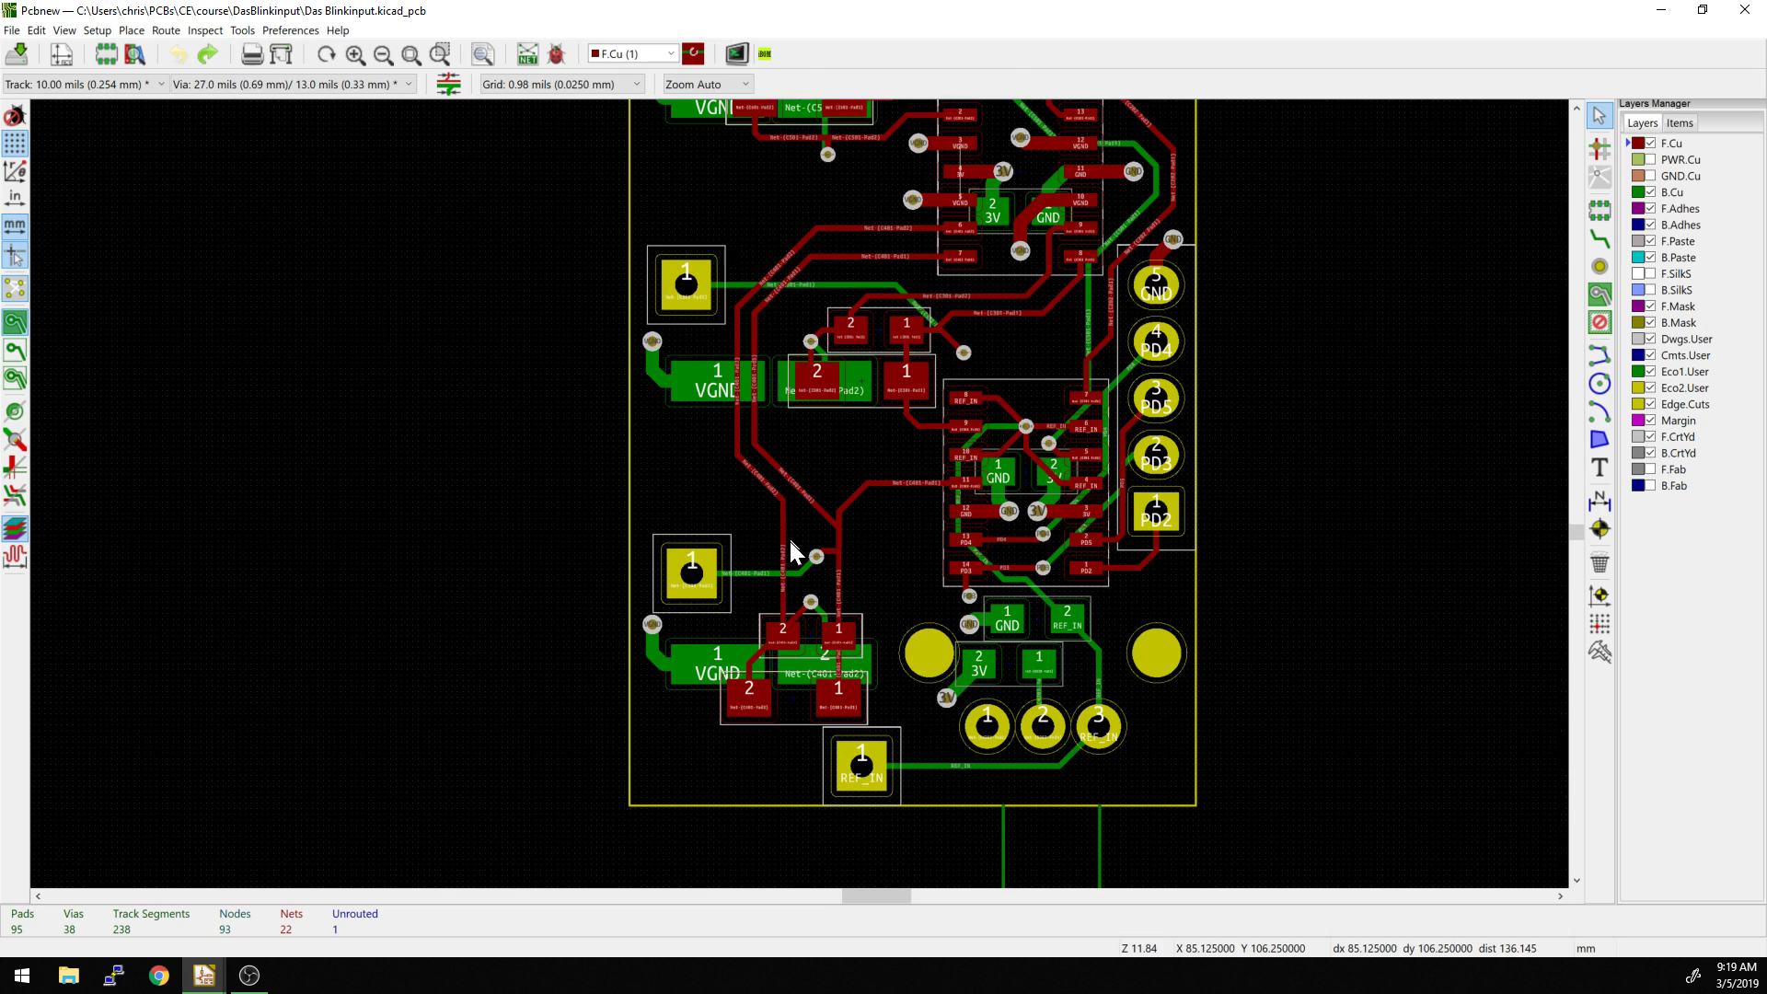
{"action": "scroll", "coordinate": [792, 516], "scroll_direction": "down", "scroll_amount": 1}
{"action": "scroll", "coordinate": [799, 498], "scroll_direction": "up", "scroll_amount": 2}
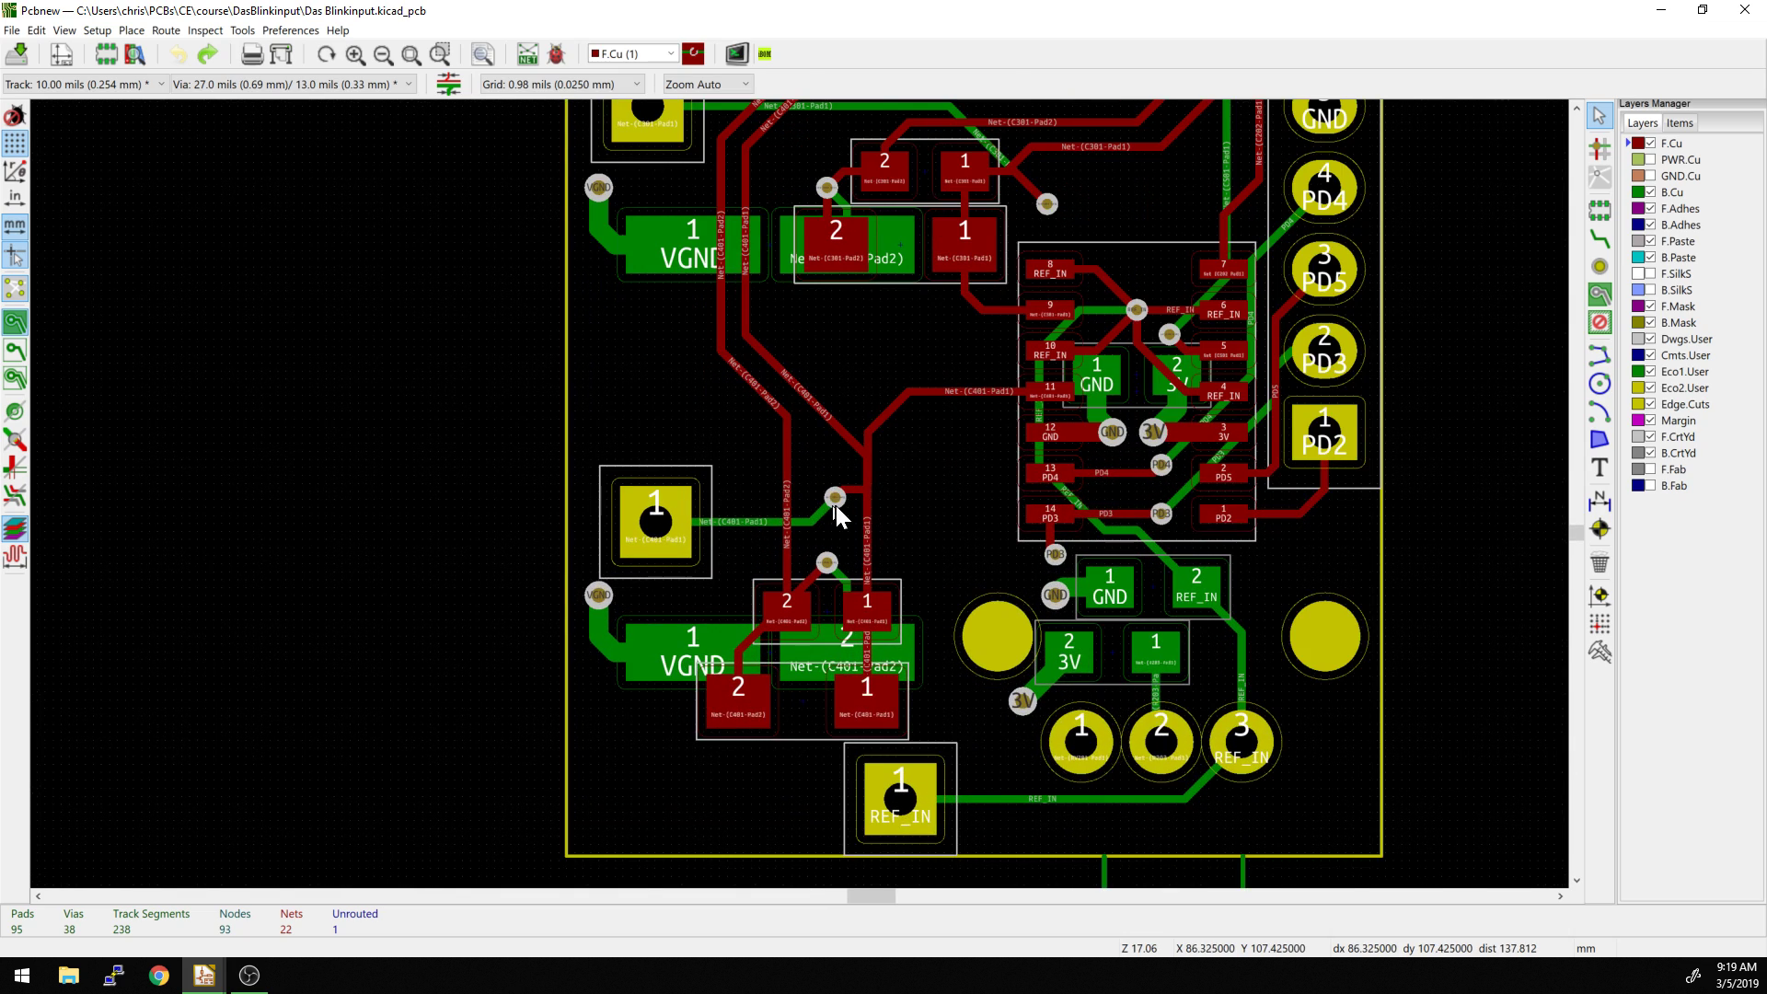
{"action": "scroll", "coordinate": [836, 506], "scroll_direction": "up", "scroll_amount": 1}
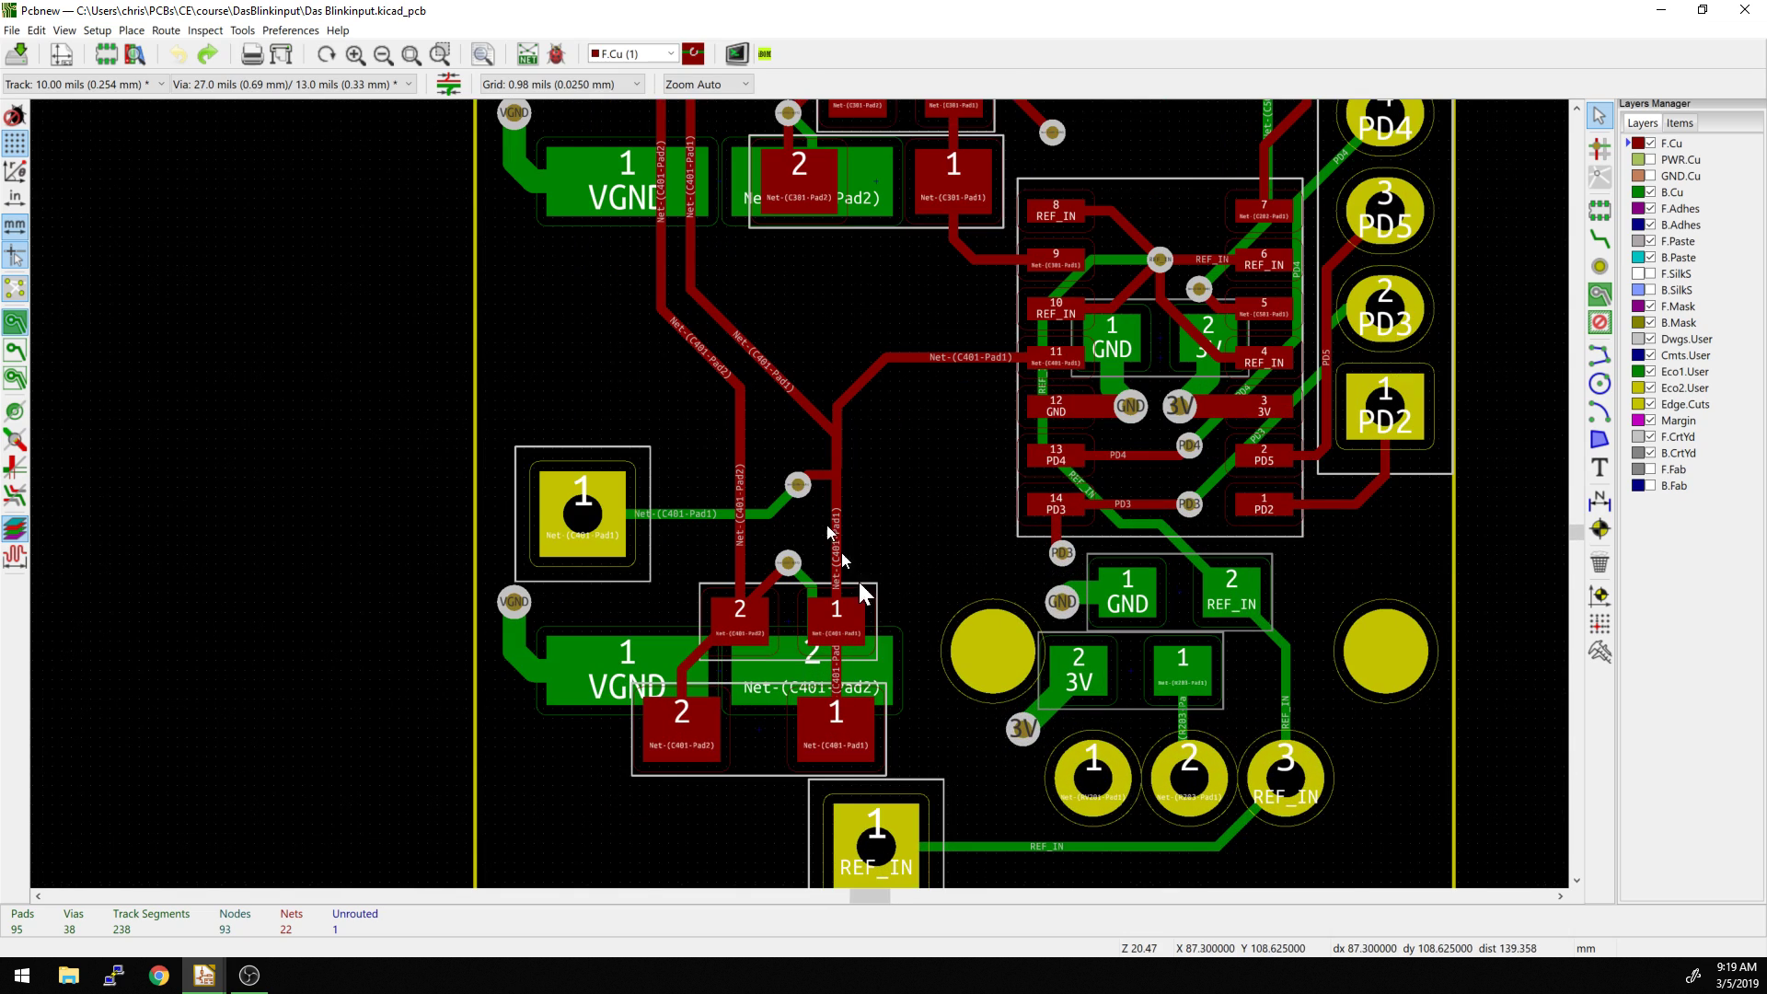
Select the LM339 footprint to inspect its details, and clear the selection.
{"action": "left_click", "coordinate": [789, 609]}
{"action": "left_click", "coordinate": [821, 643]}
{"action": "left_click", "coordinate": [1095, 203]}
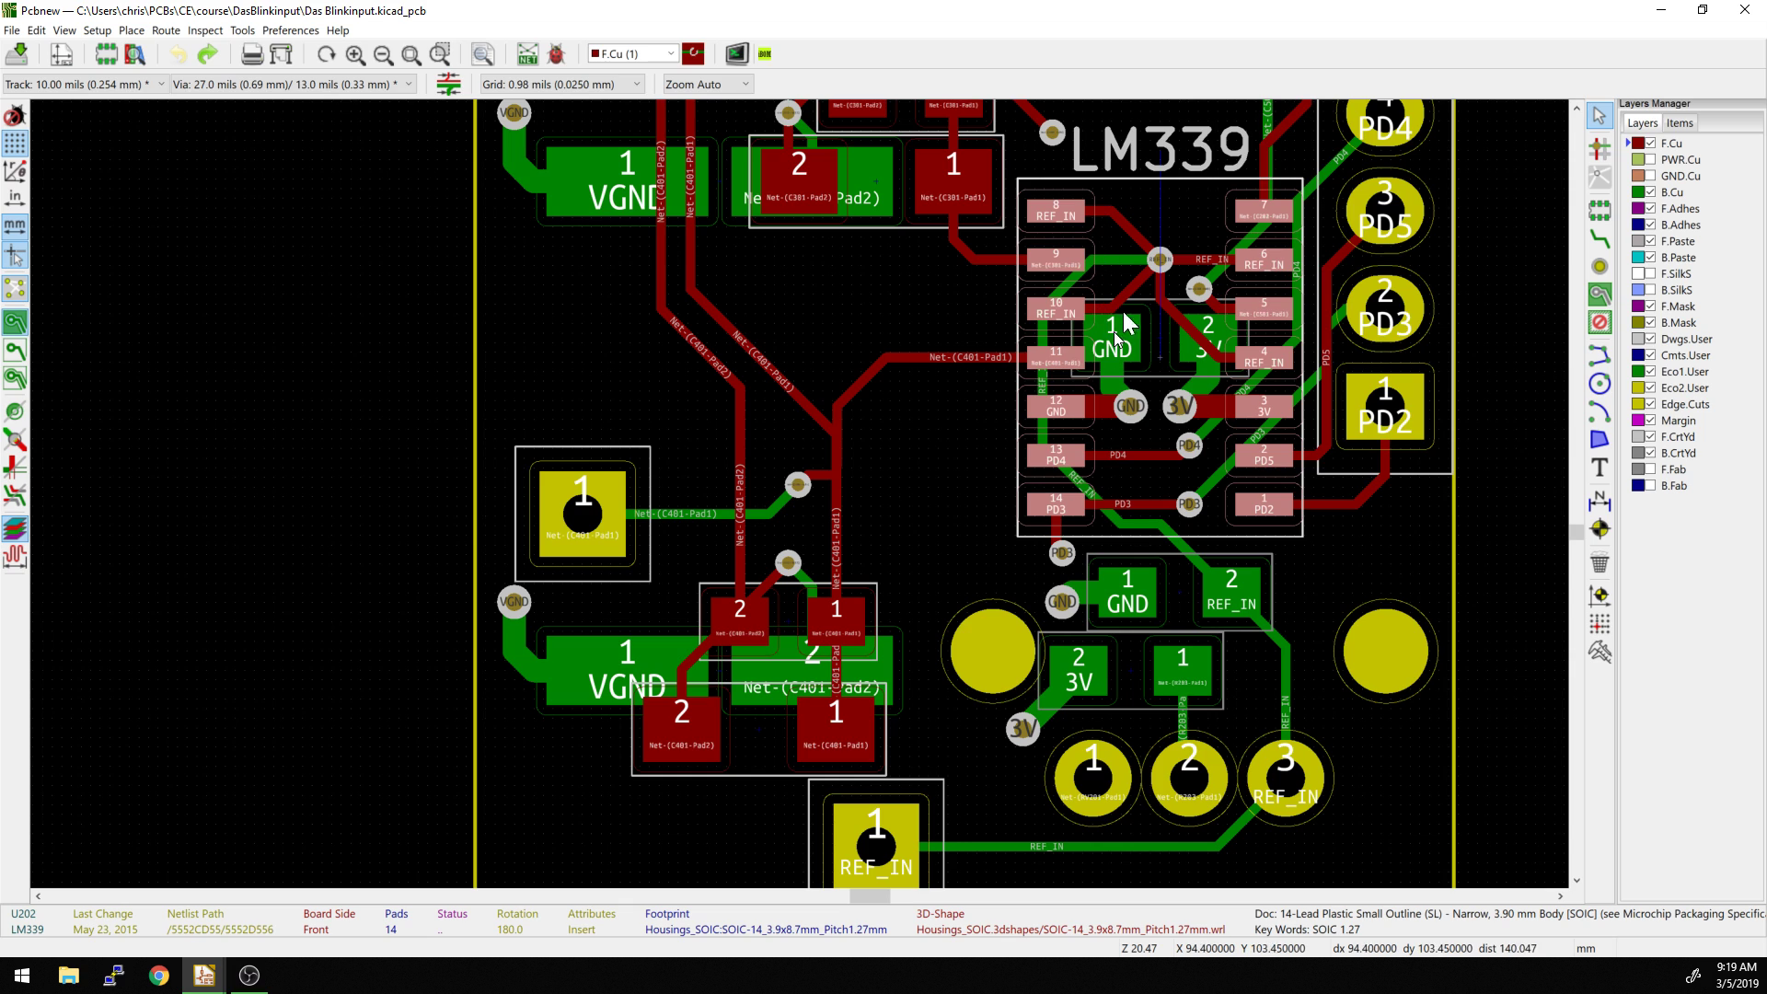
{"action": "right_click", "coordinate": [1158, 202]}
{"action": "left_click", "coordinate": [1105, 262]}
{"action": "left_click", "coordinate": [921, 407]}
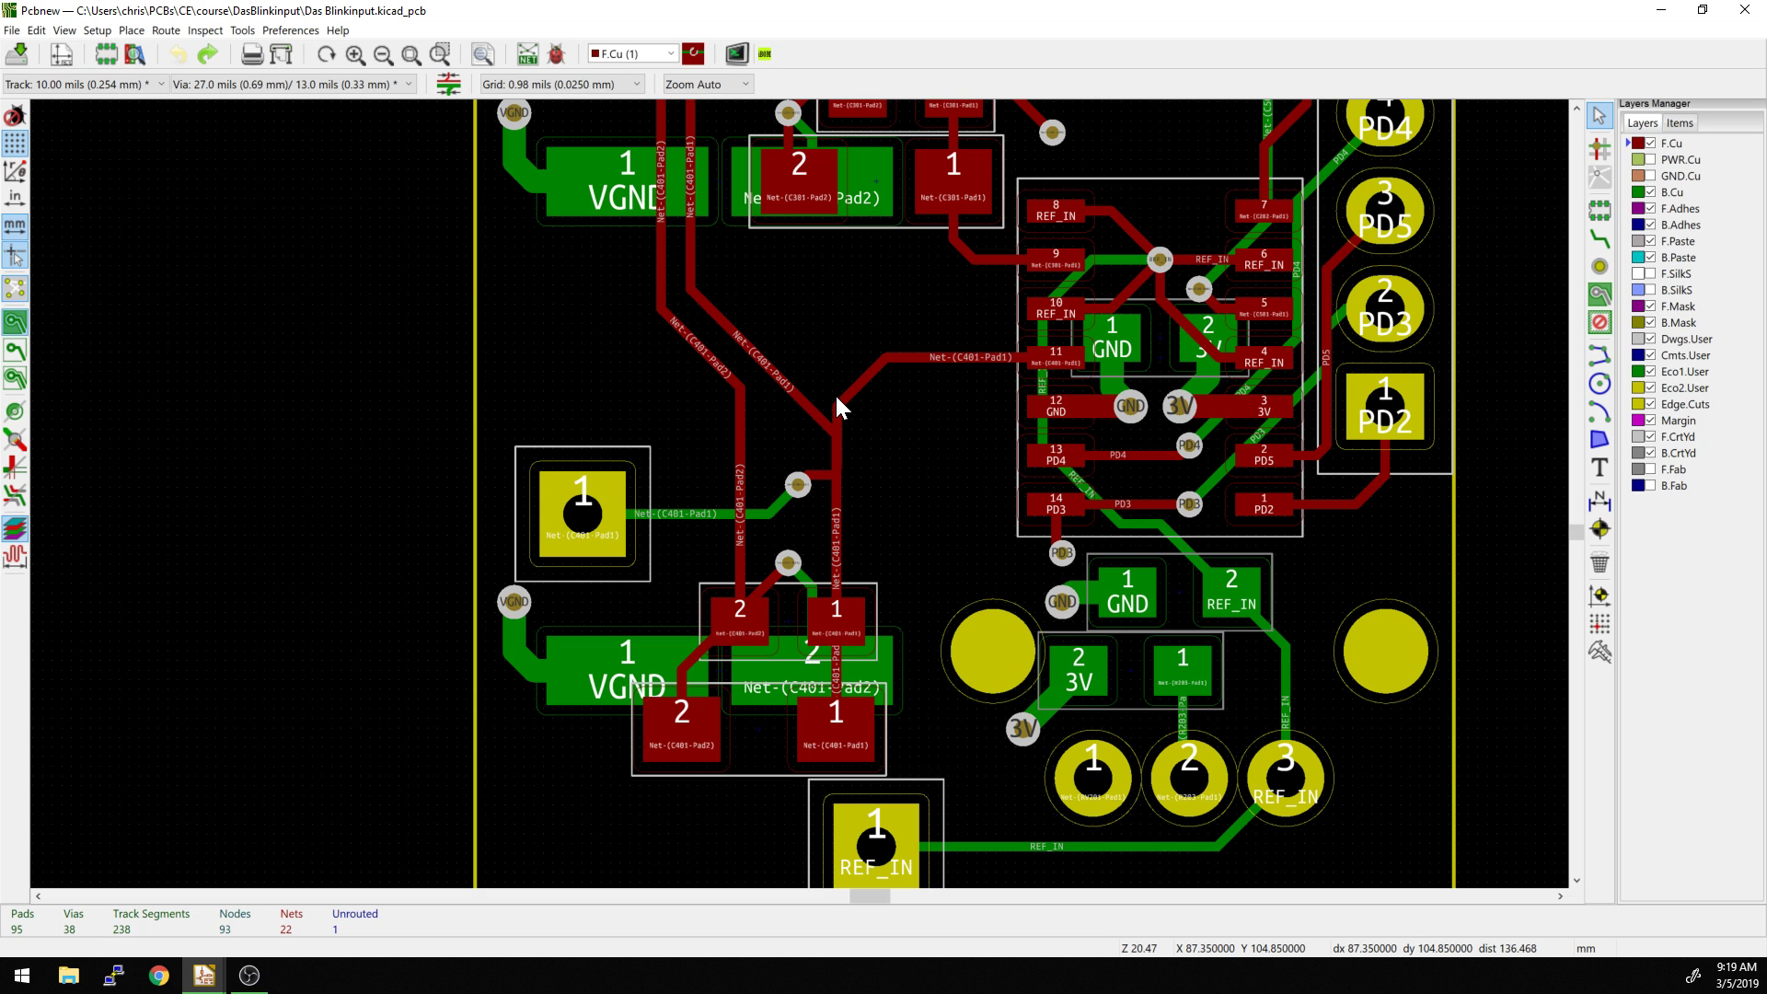
Inspect the vertical Net-(C401-Pad1) track segment running up from pad 1, and clear the selection.
{"action": "scroll", "coordinate": [800, 497], "scroll_direction": "down", "scroll_amount": 3}
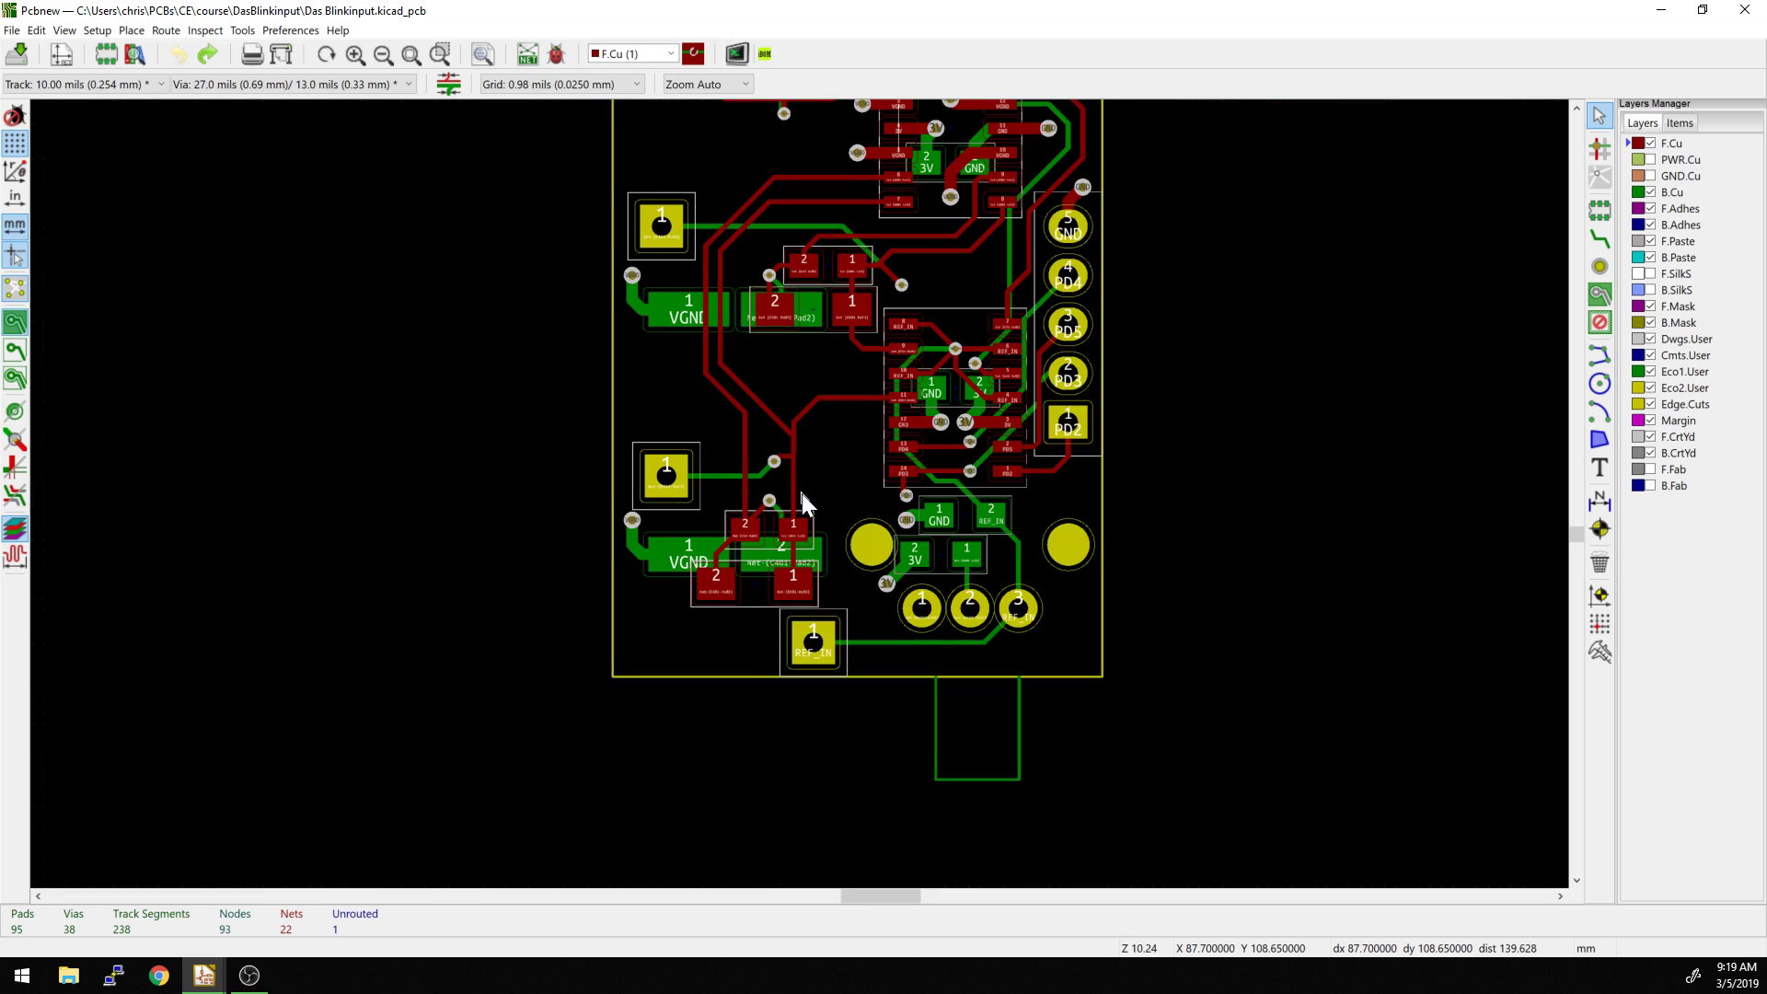
{"action": "scroll", "coordinate": [801, 497], "scroll_direction": "up", "scroll_amount": 1}
{"action": "scroll", "coordinate": [800, 497], "scroll_direction": "up", "scroll_amount": 3}
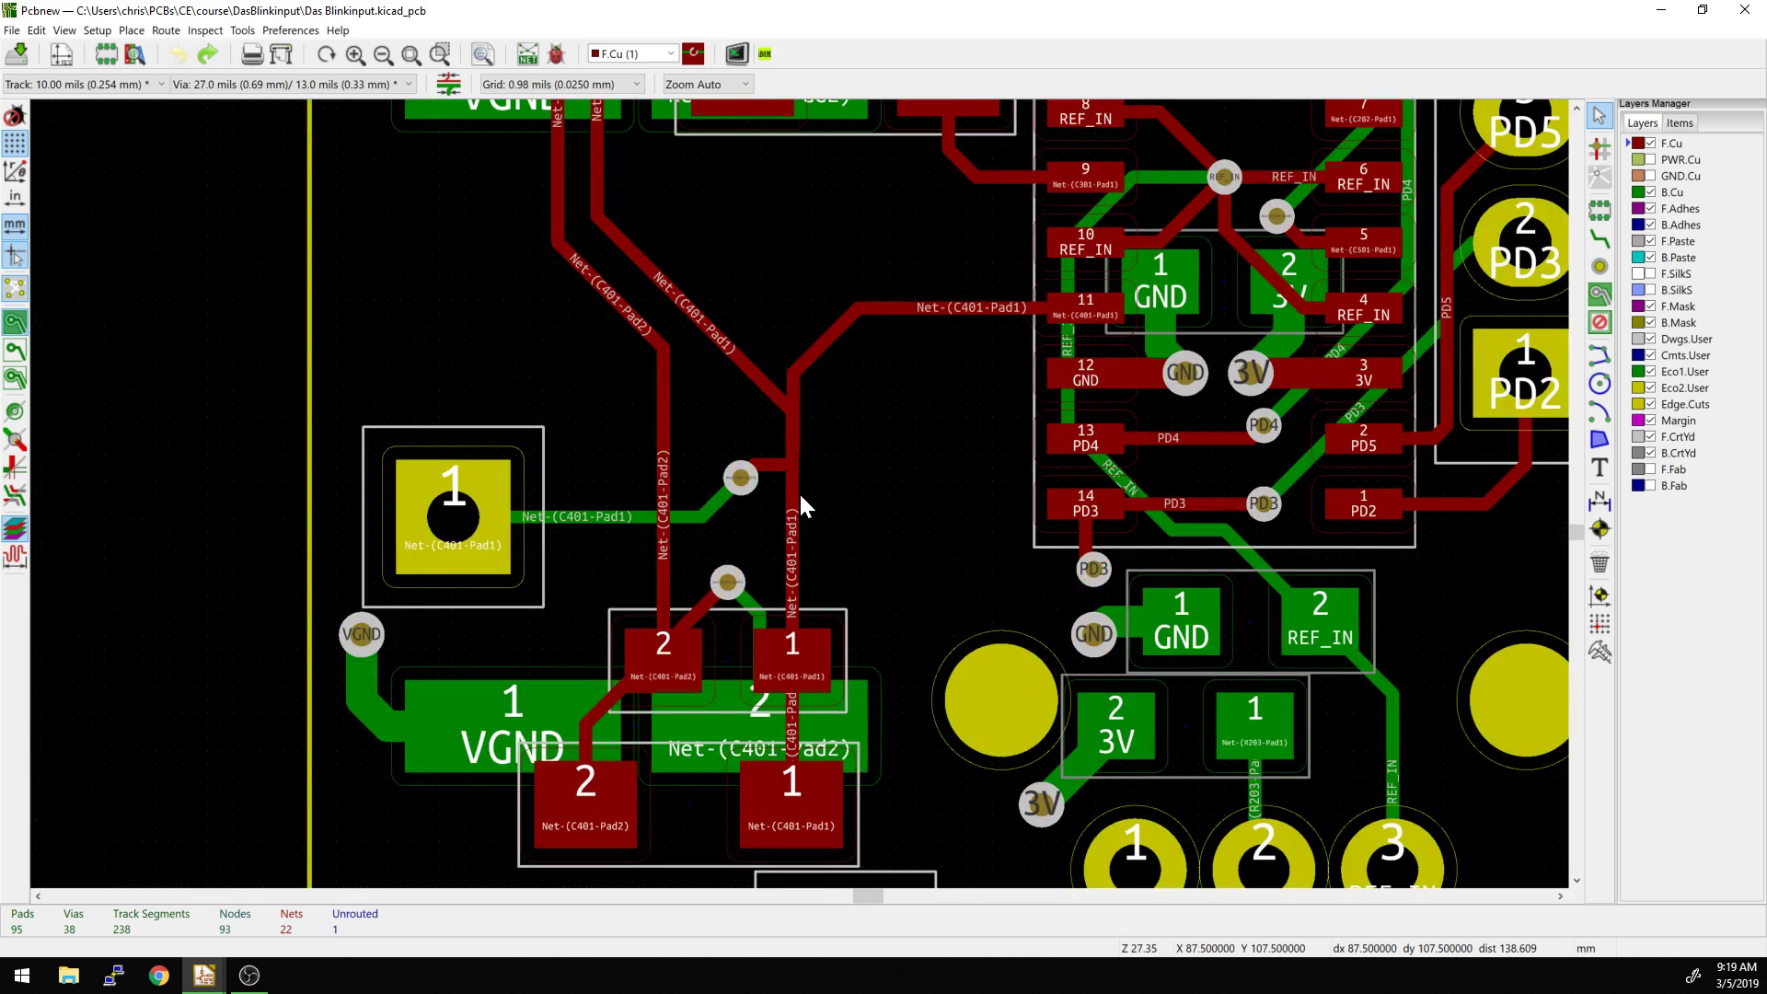
{"action": "middle_click_drag", "start_coordinate": [798, 492], "coordinate": [869, 477]}
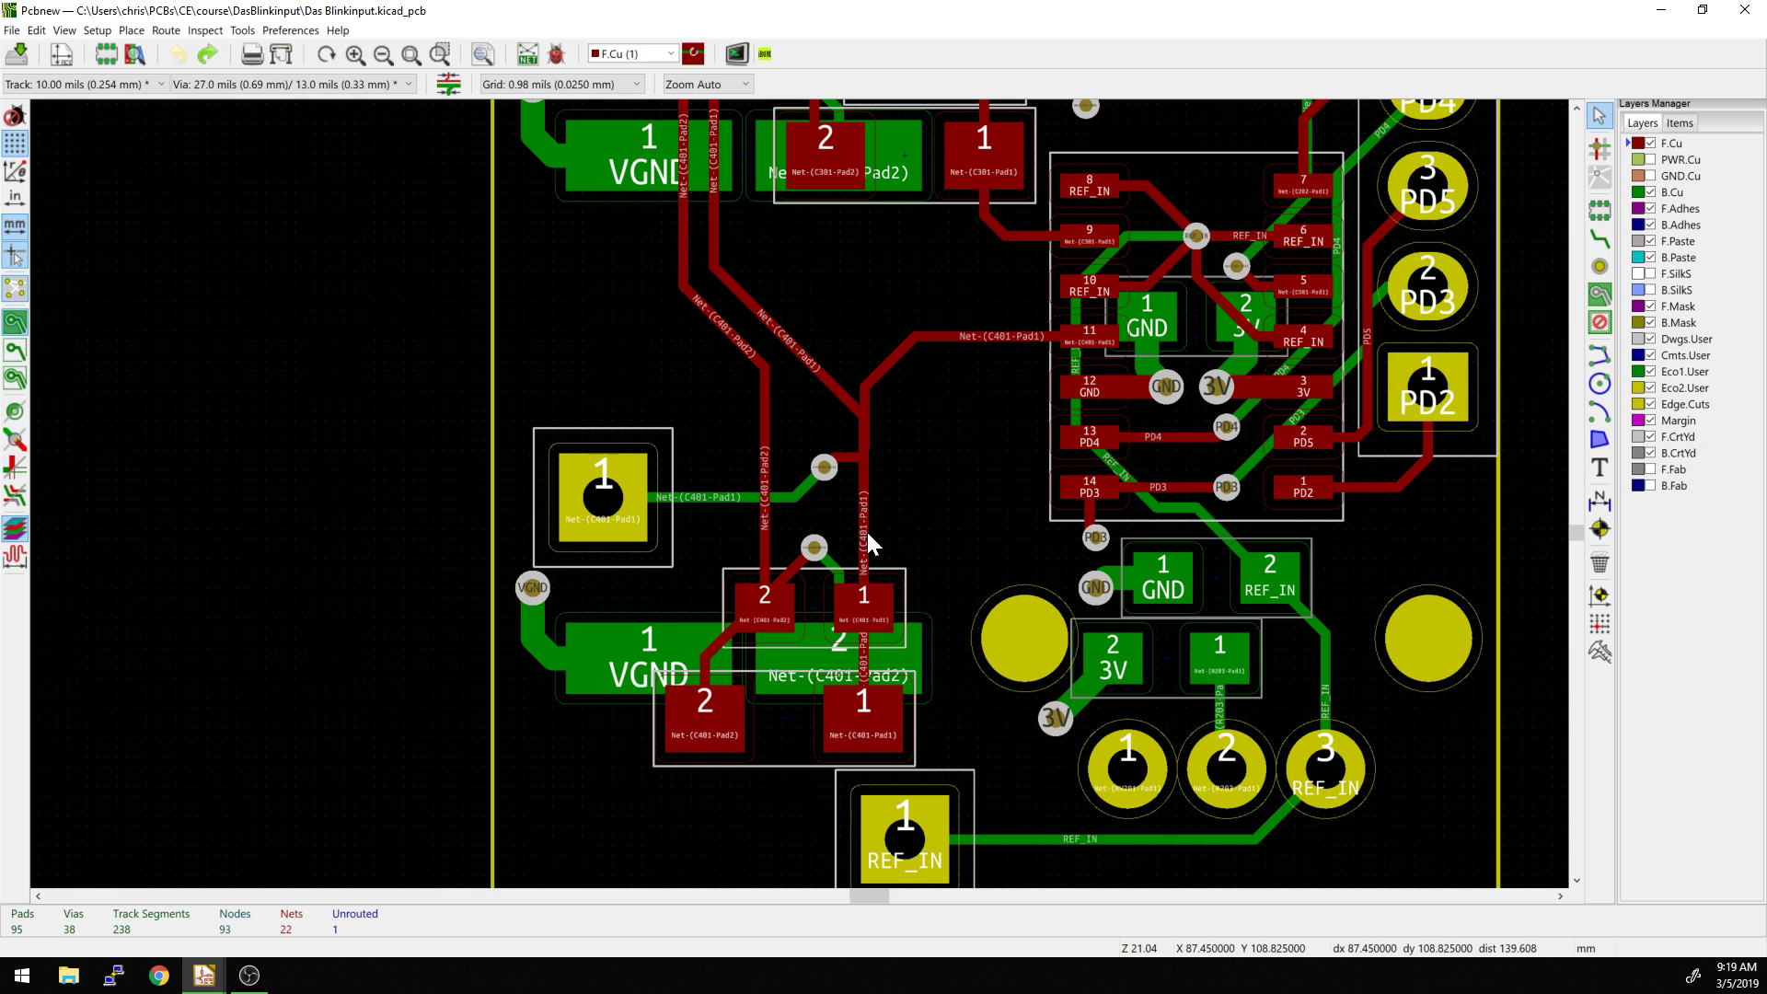
{"action": "left_click", "coordinate": [846, 508]}
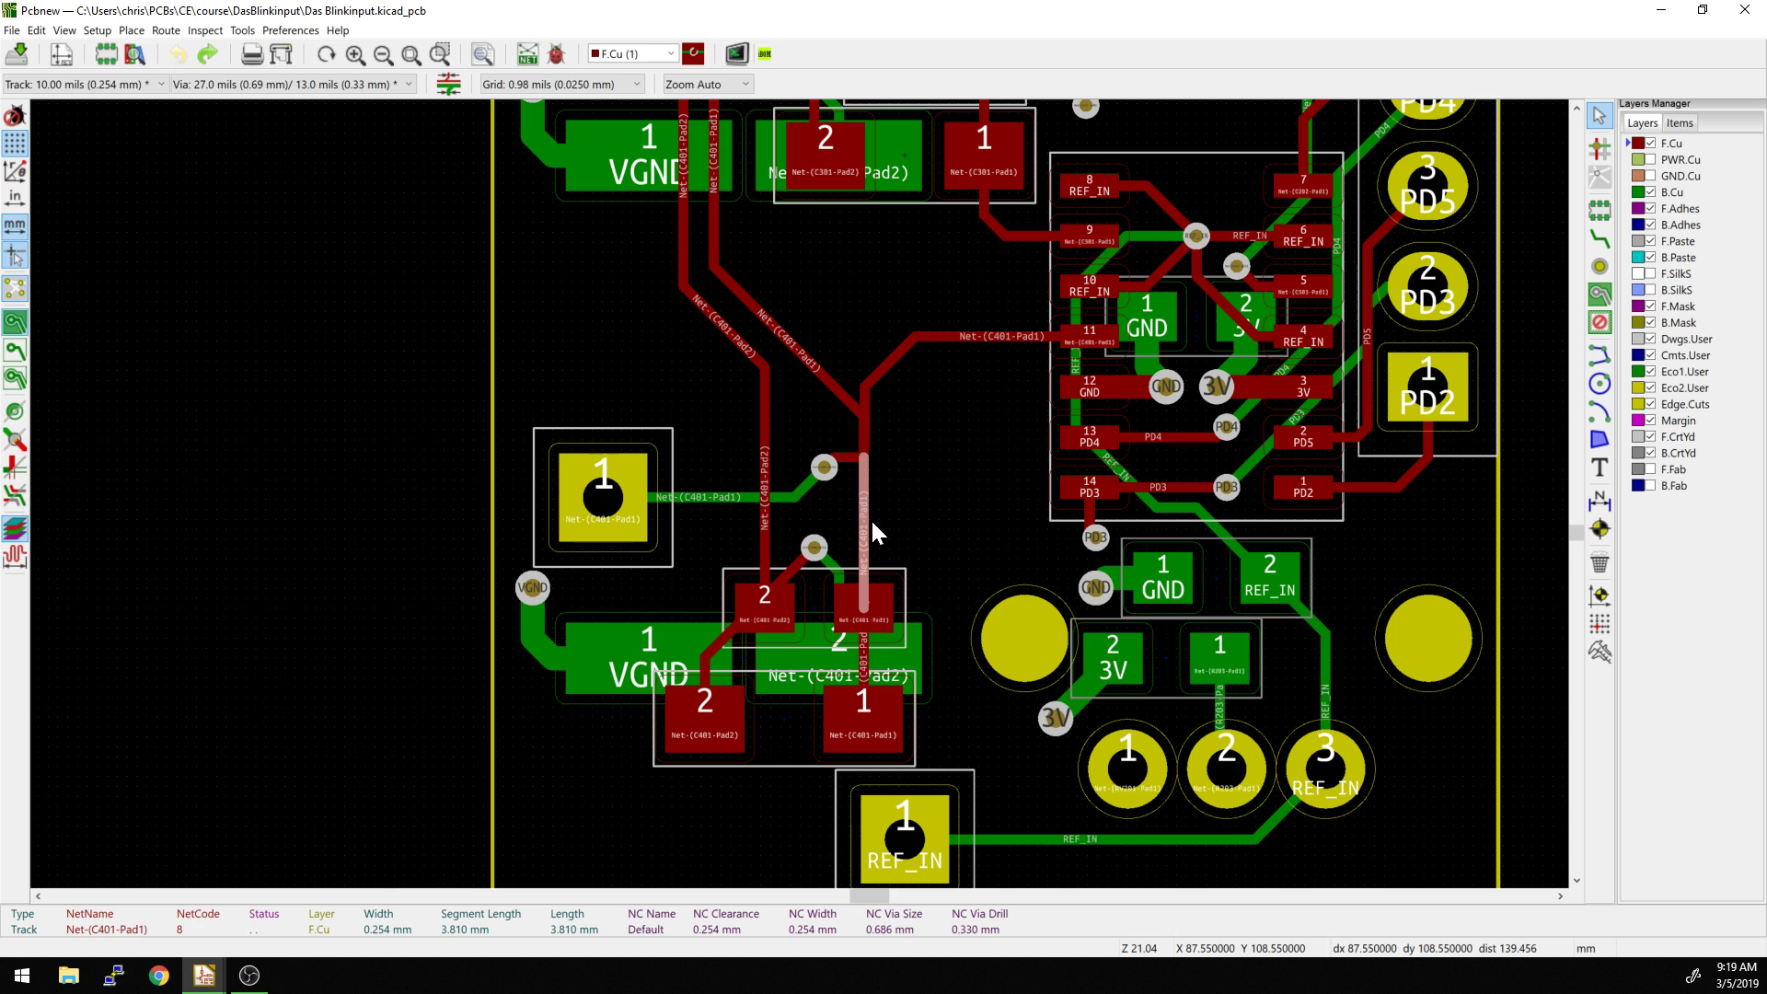
{"action": "key", "text": "Escape"}
{"action": "scroll", "coordinate": [872, 499], "scroll_direction": "up", "scroll_amount": 1}
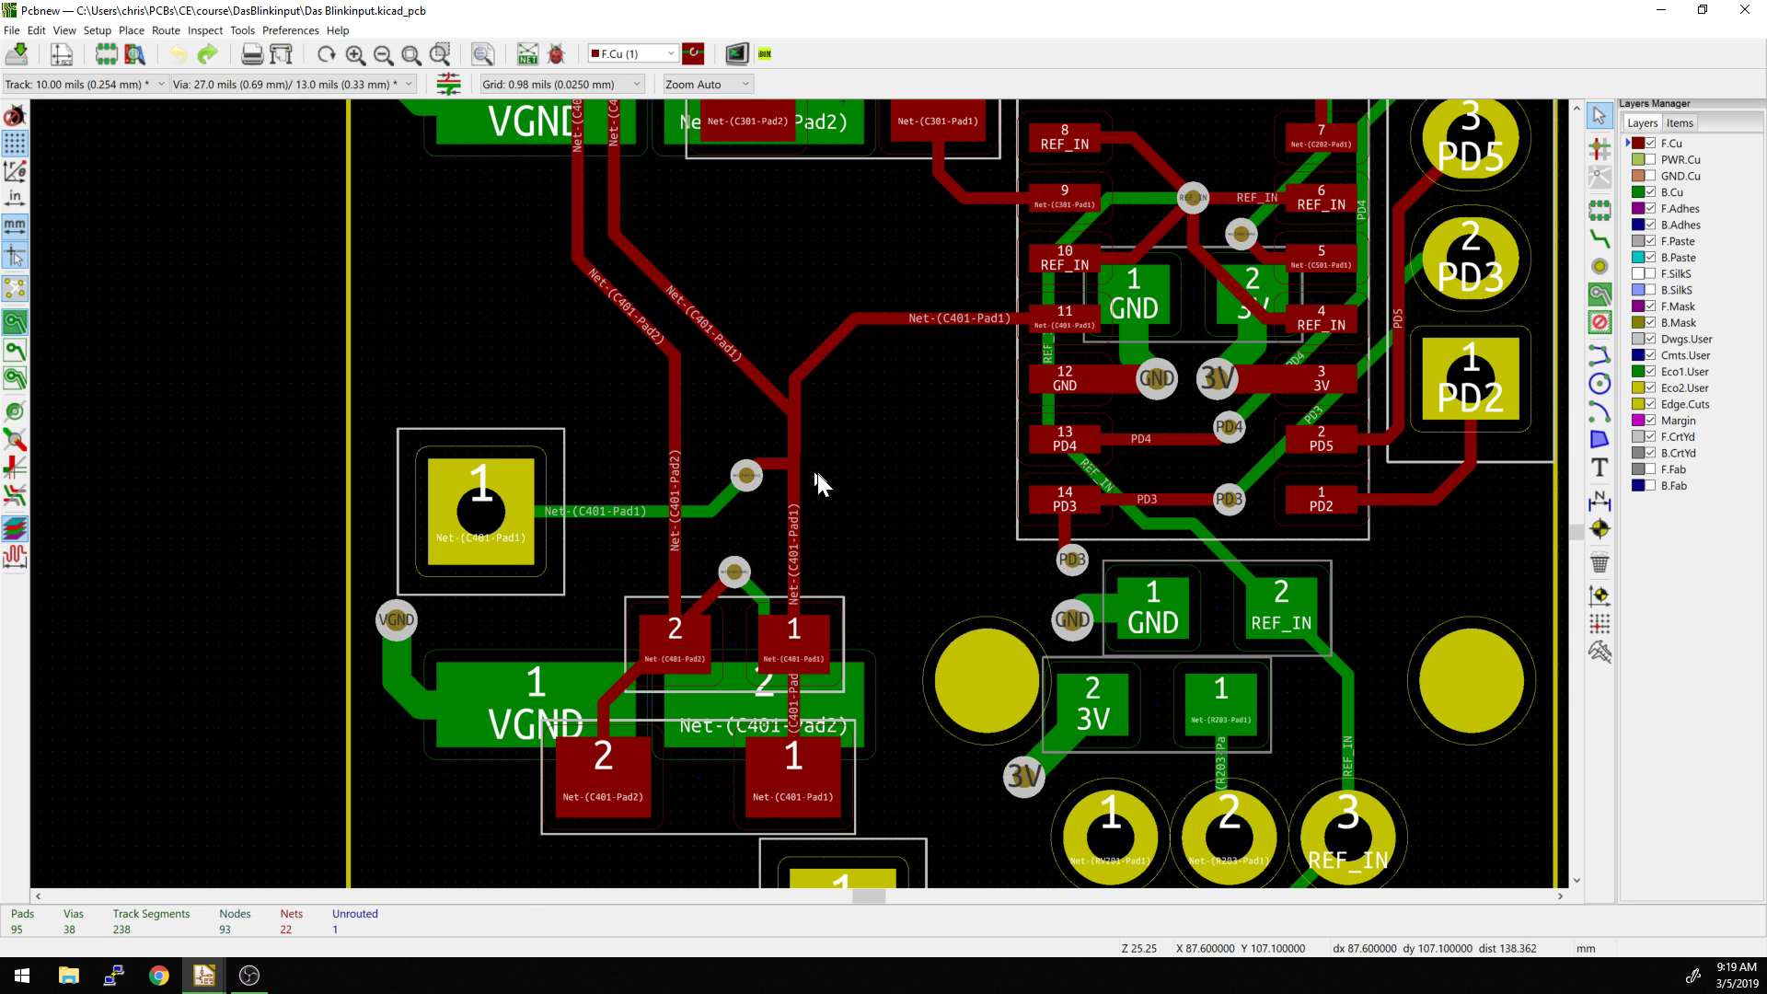
Inspect the horizontal Net-(C401-Pad1) track segment leading to pad 11 of the LM339, and clear the selection.
{"action": "left_click_drag", "start_coordinate": [769, 416], "coordinate": [784, 415]}
{"action": "left_click", "coordinate": [819, 455]}
{"action": "left_click", "coordinate": [833, 454]}
{"action": "left_click_drag", "start_coordinate": [752, 277], "coordinate": [882, 396]}
{"action": "left_click_drag", "start_coordinate": [793, 203], "coordinate": [1061, 357]}
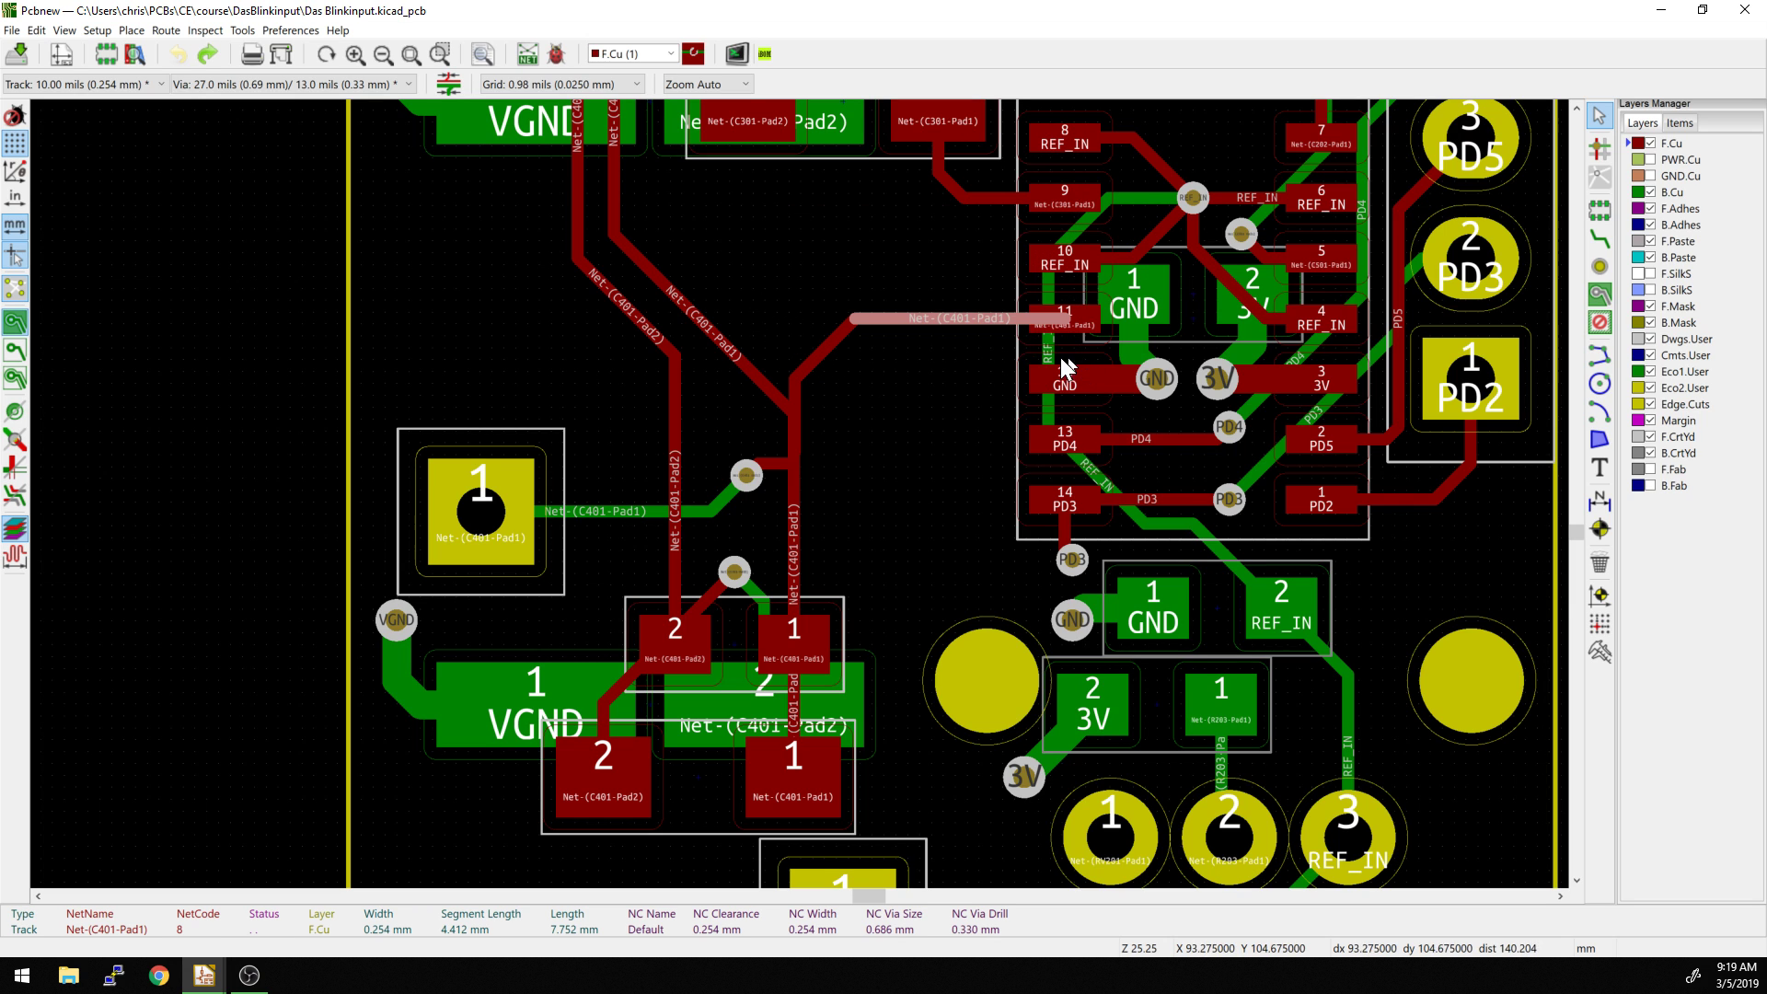
{"action": "left_click", "coordinate": [876, 405]}
{"action": "scroll", "coordinate": [854, 411], "scroll_direction": "down", "scroll_amount": 3, "text": "shift"}
{"action": "scroll", "coordinate": [886, 433], "scroll_direction": "left", "scroll_amount": 3, "text": "ctrl"}
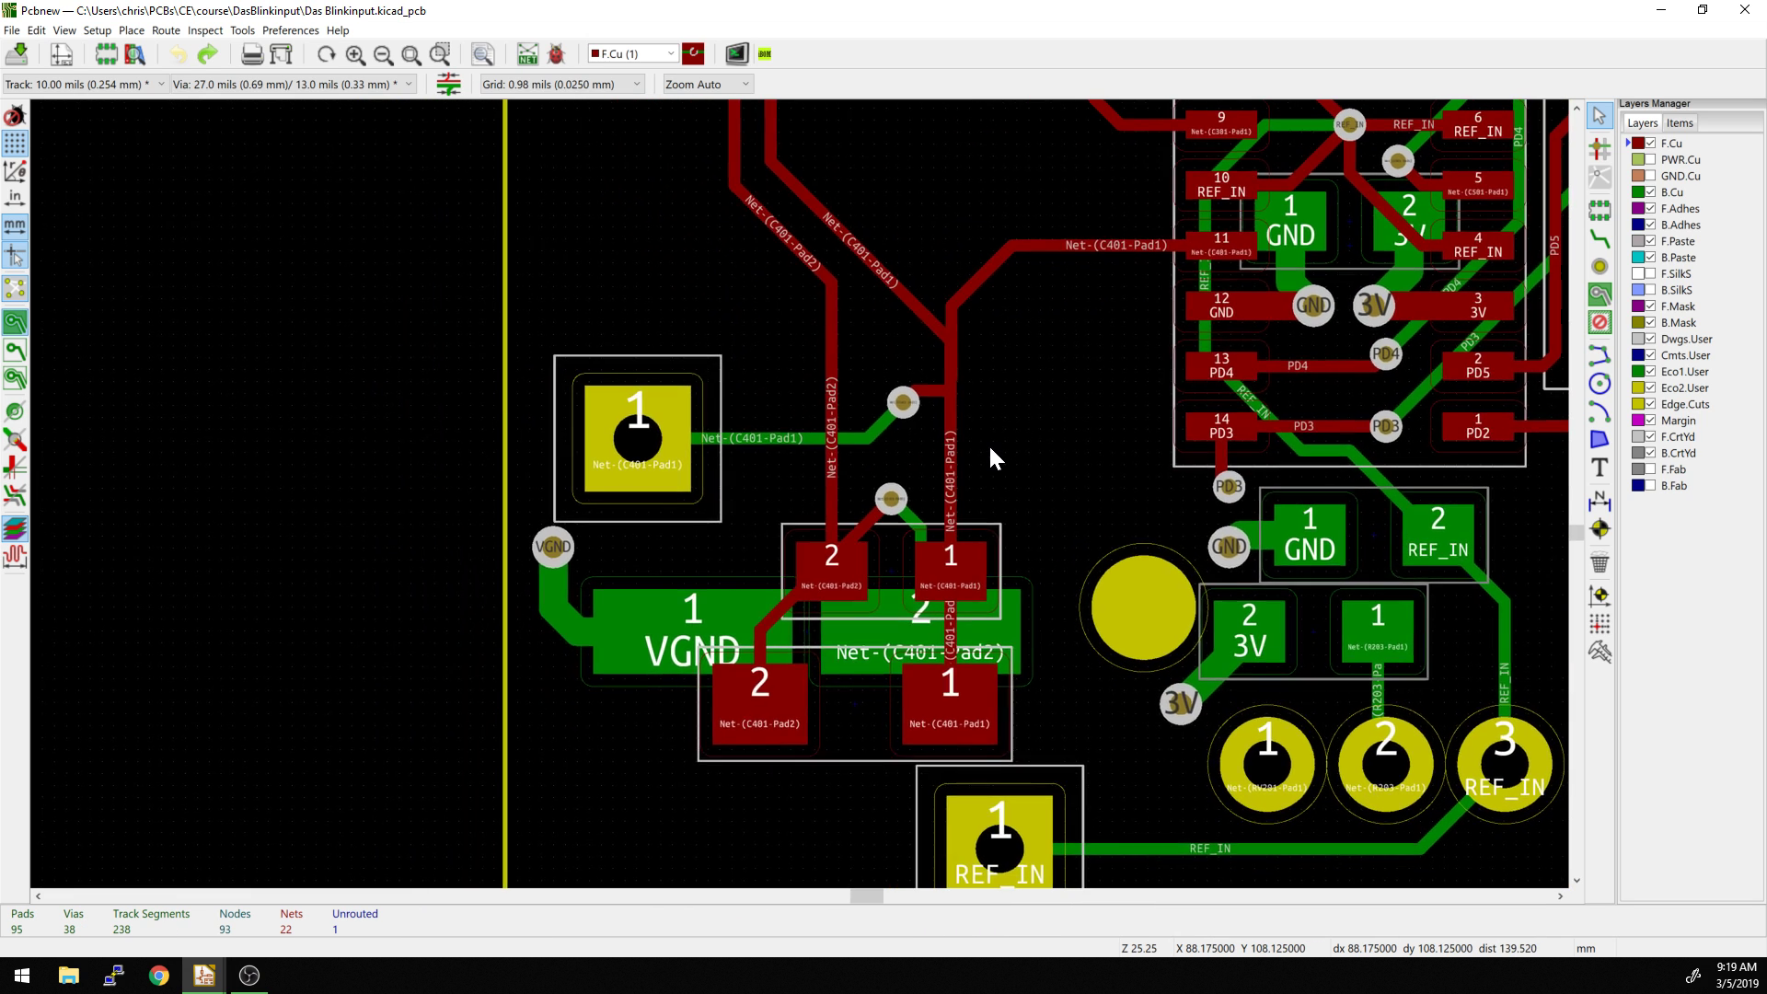
Select the whole connected Net-(C401-Pad1) copper run, including its via and back-side track, and delete it.
{"action": "left_click", "coordinate": [950, 478]}
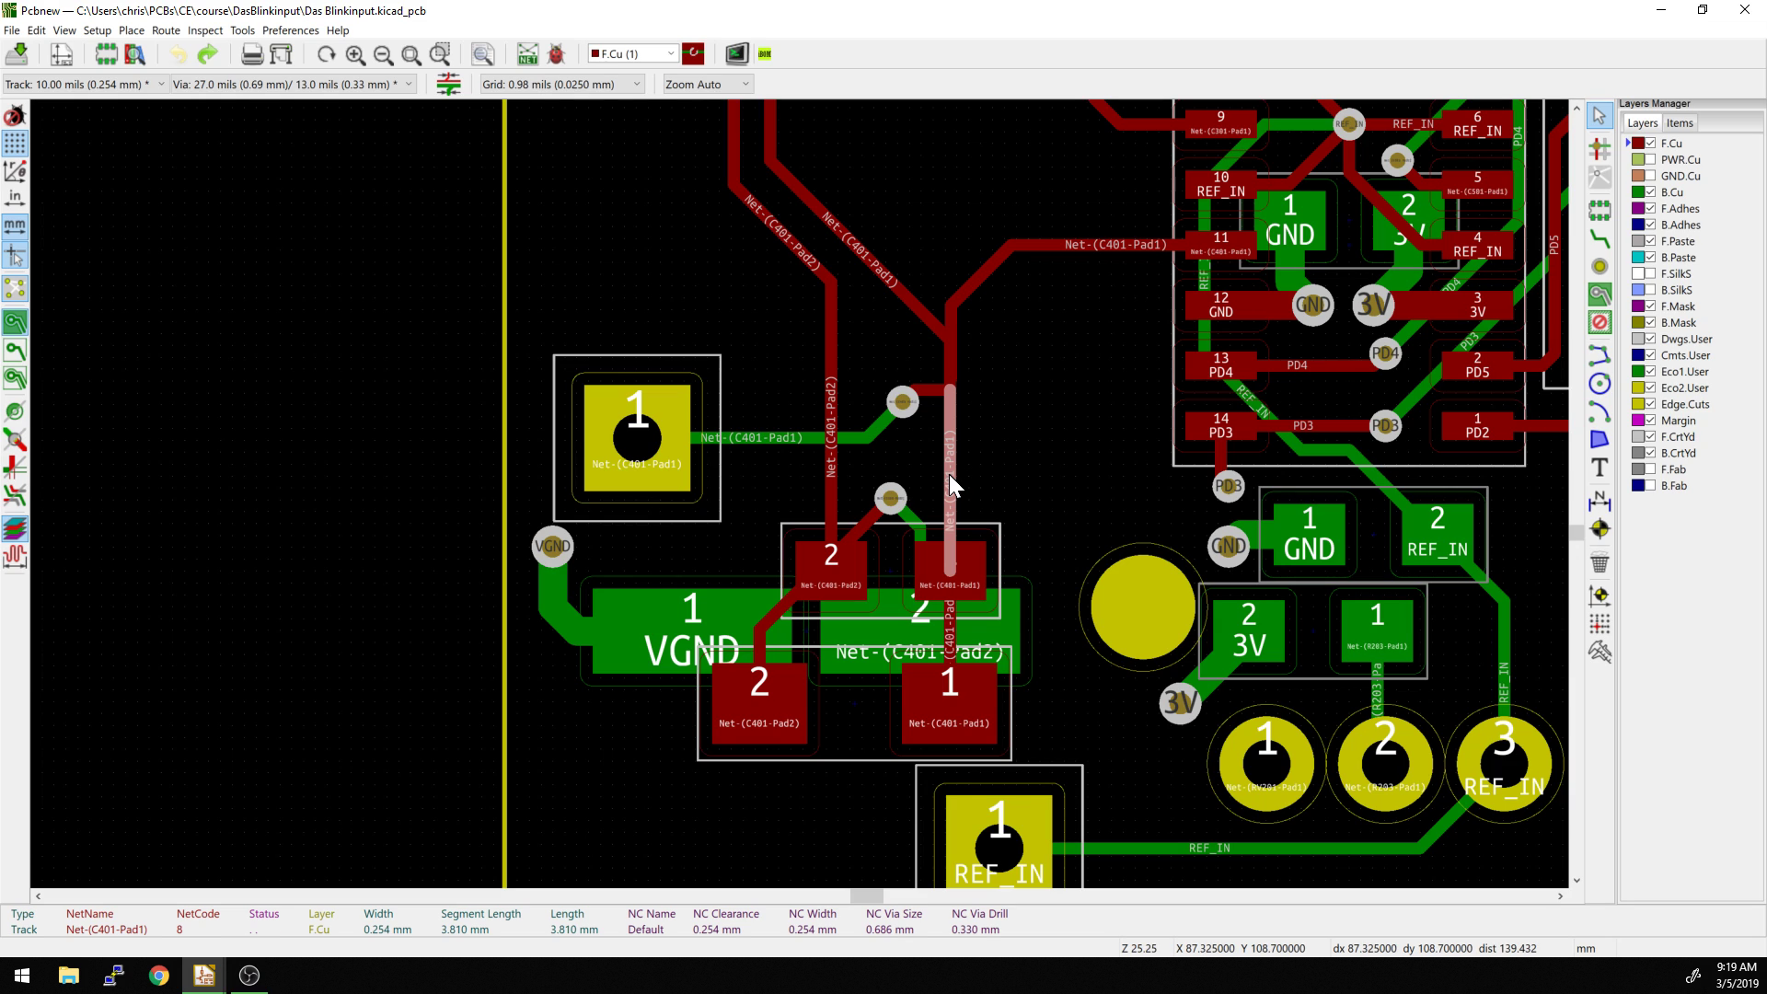
{"action": "key", "text": "i"}
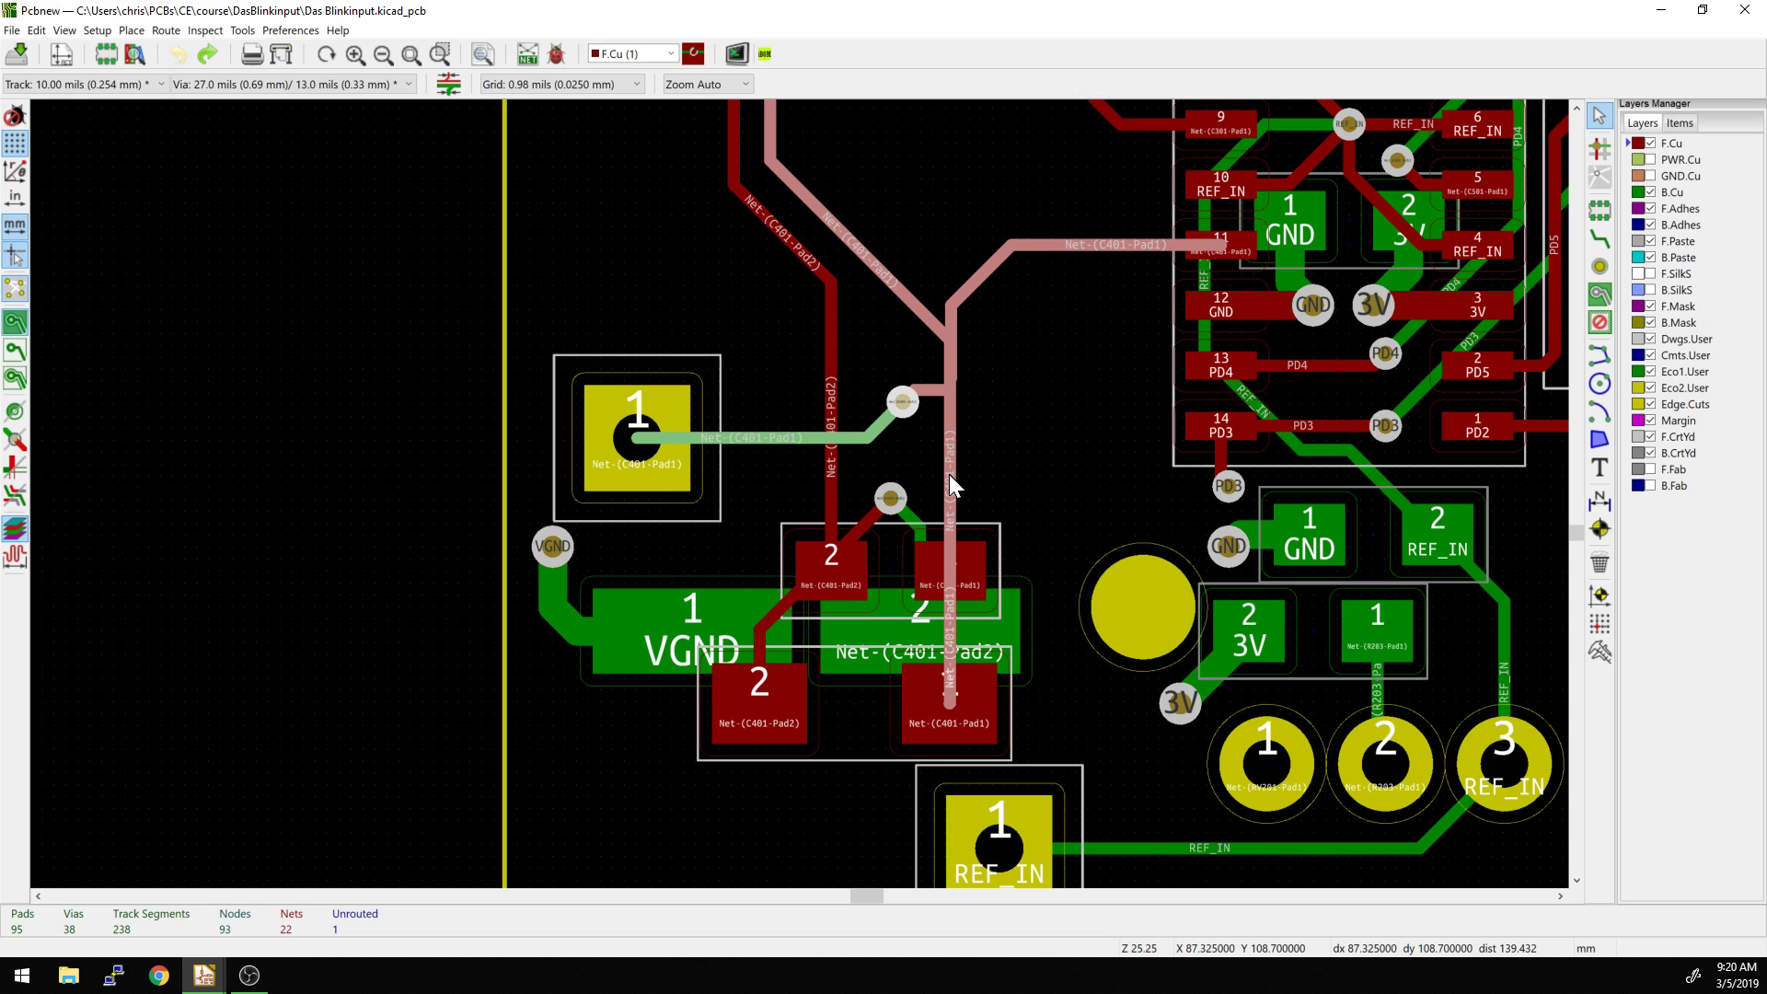
{"action": "key", "text": "Delete"}
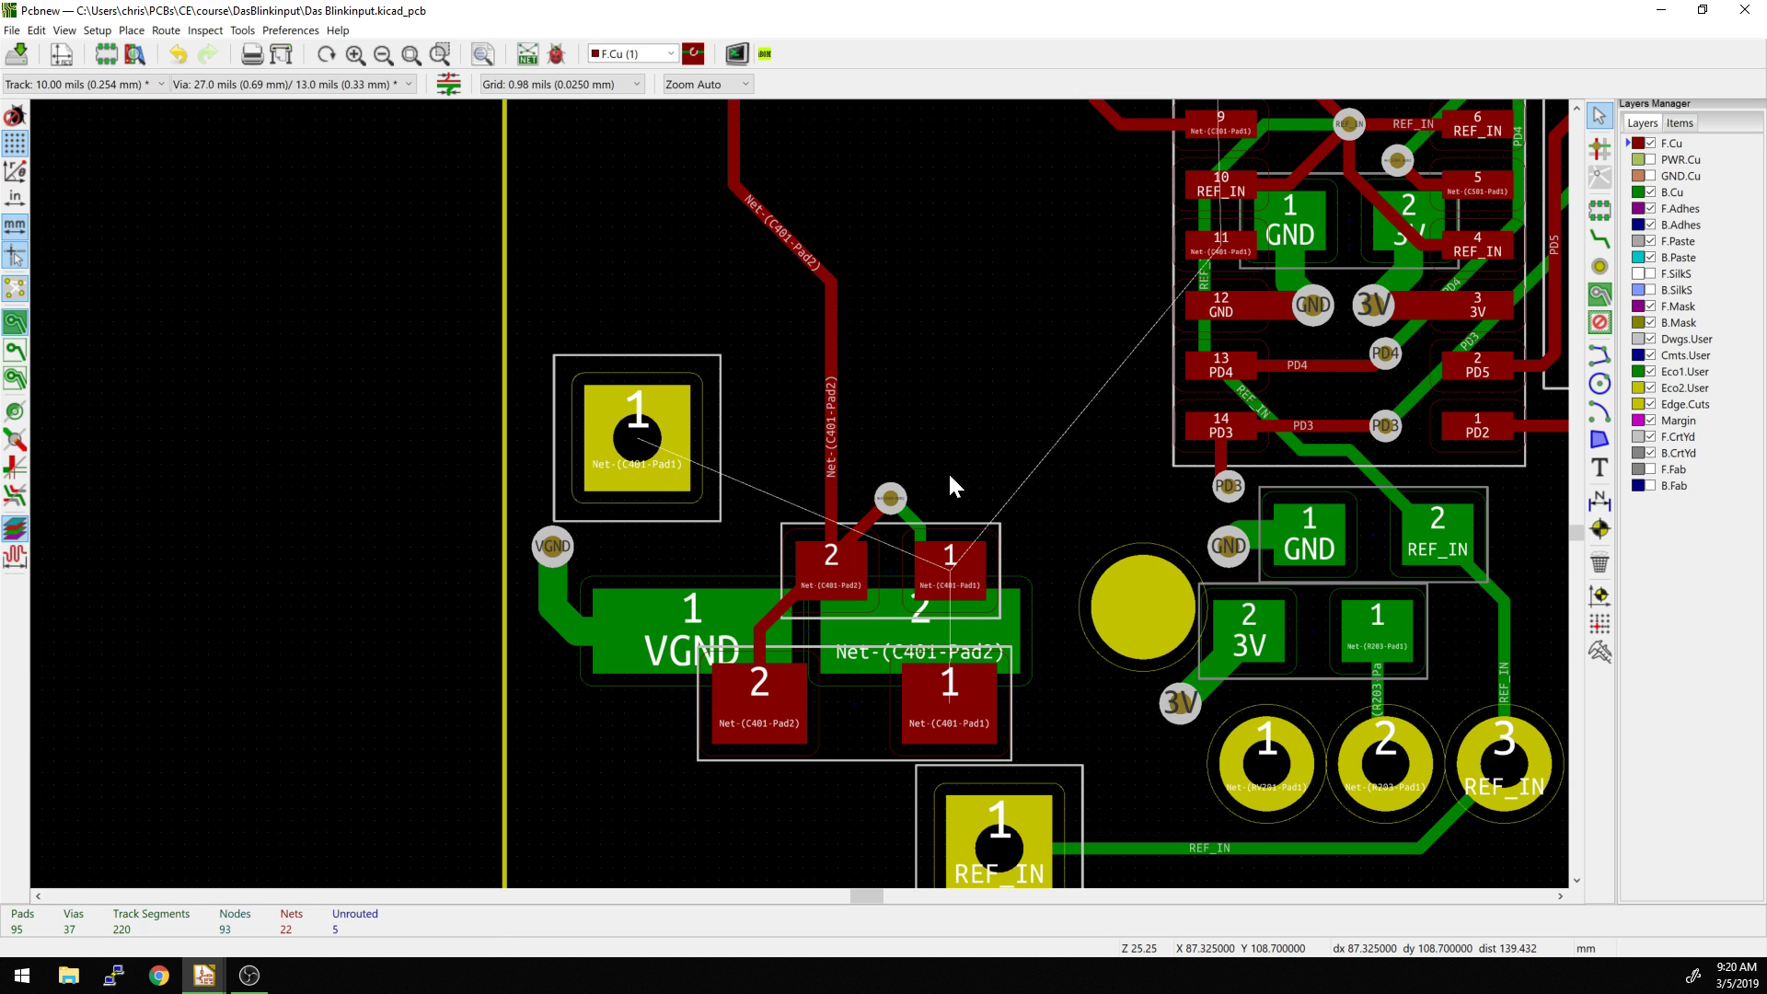
Examine the ratsnest lines between the C401 pads, the square through-hole pad and pin 11 of the comparator.
{"action": "scroll", "coordinate": [799, 492], "scroll_direction": "down", "scroll_amount": 4}
{"action": "scroll", "coordinate": [798, 490], "scroll_direction": "up", "scroll_amount": 3}
{"action": "scroll", "coordinate": [800, 502], "scroll_direction": "down", "scroll_amount": 1}
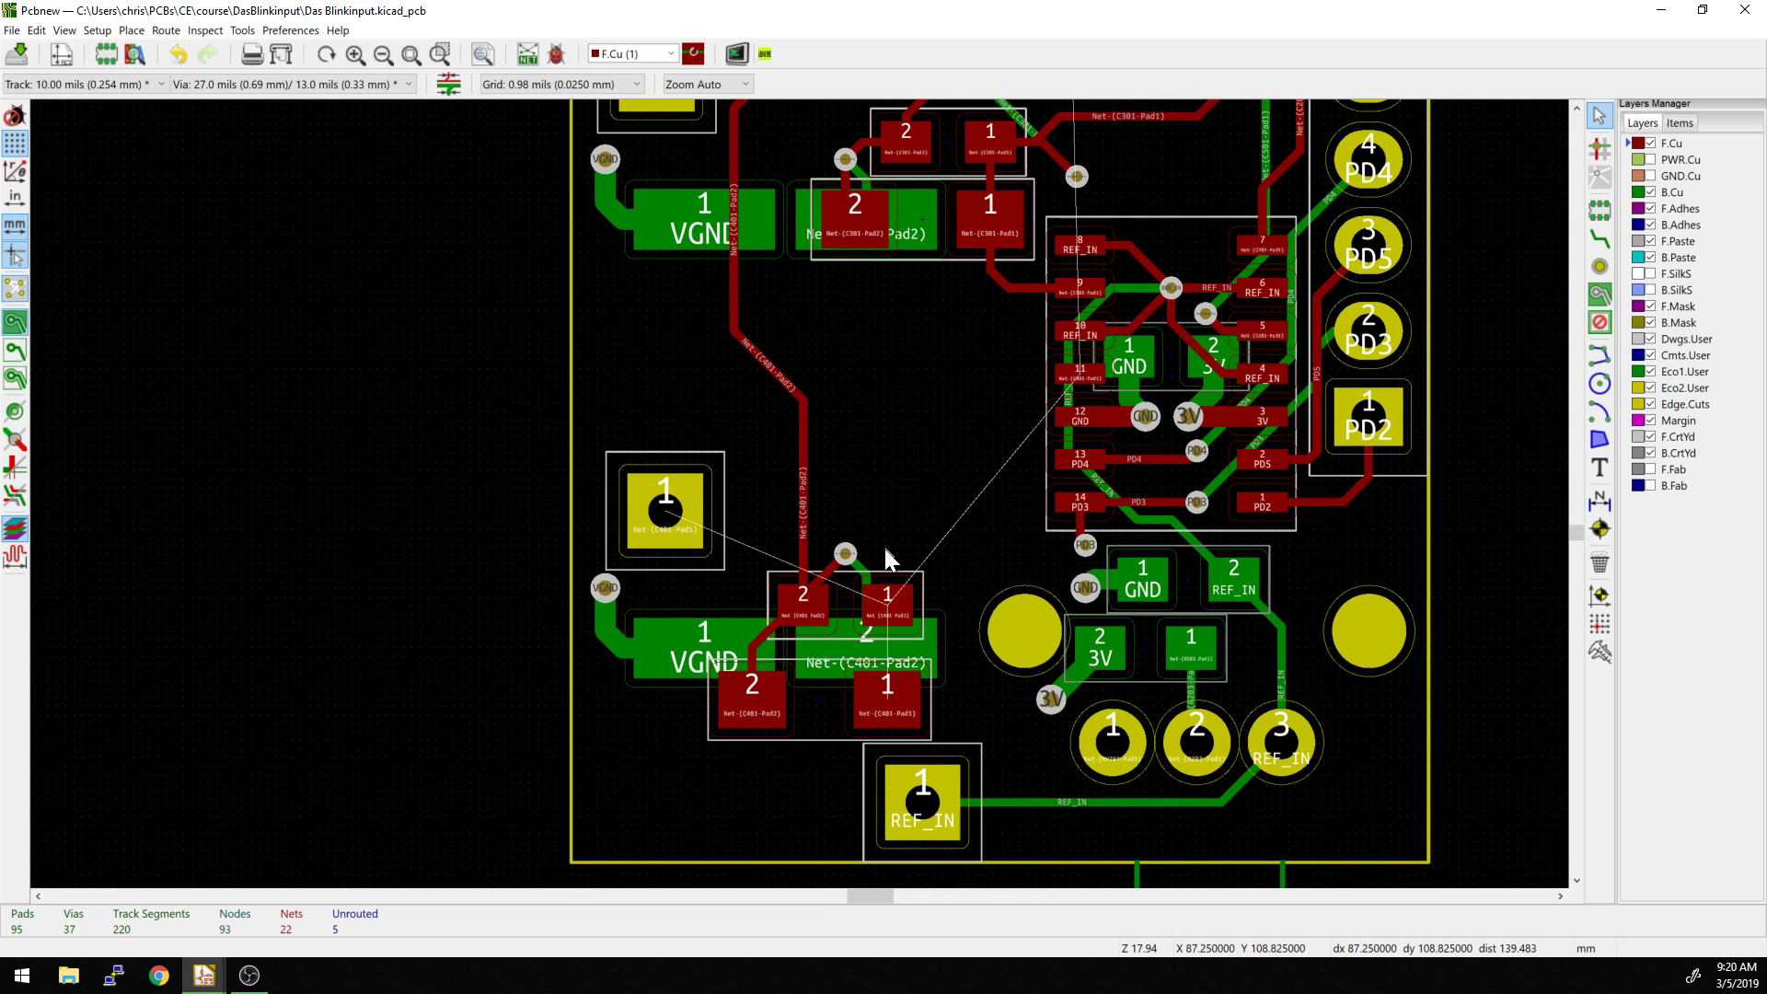
{"action": "scroll", "coordinate": [795, 486], "scroll_direction": "up", "scroll_amount": 2}
{"action": "middle_click_drag", "start_coordinate": [794, 478], "coordinate": [825, 486]}
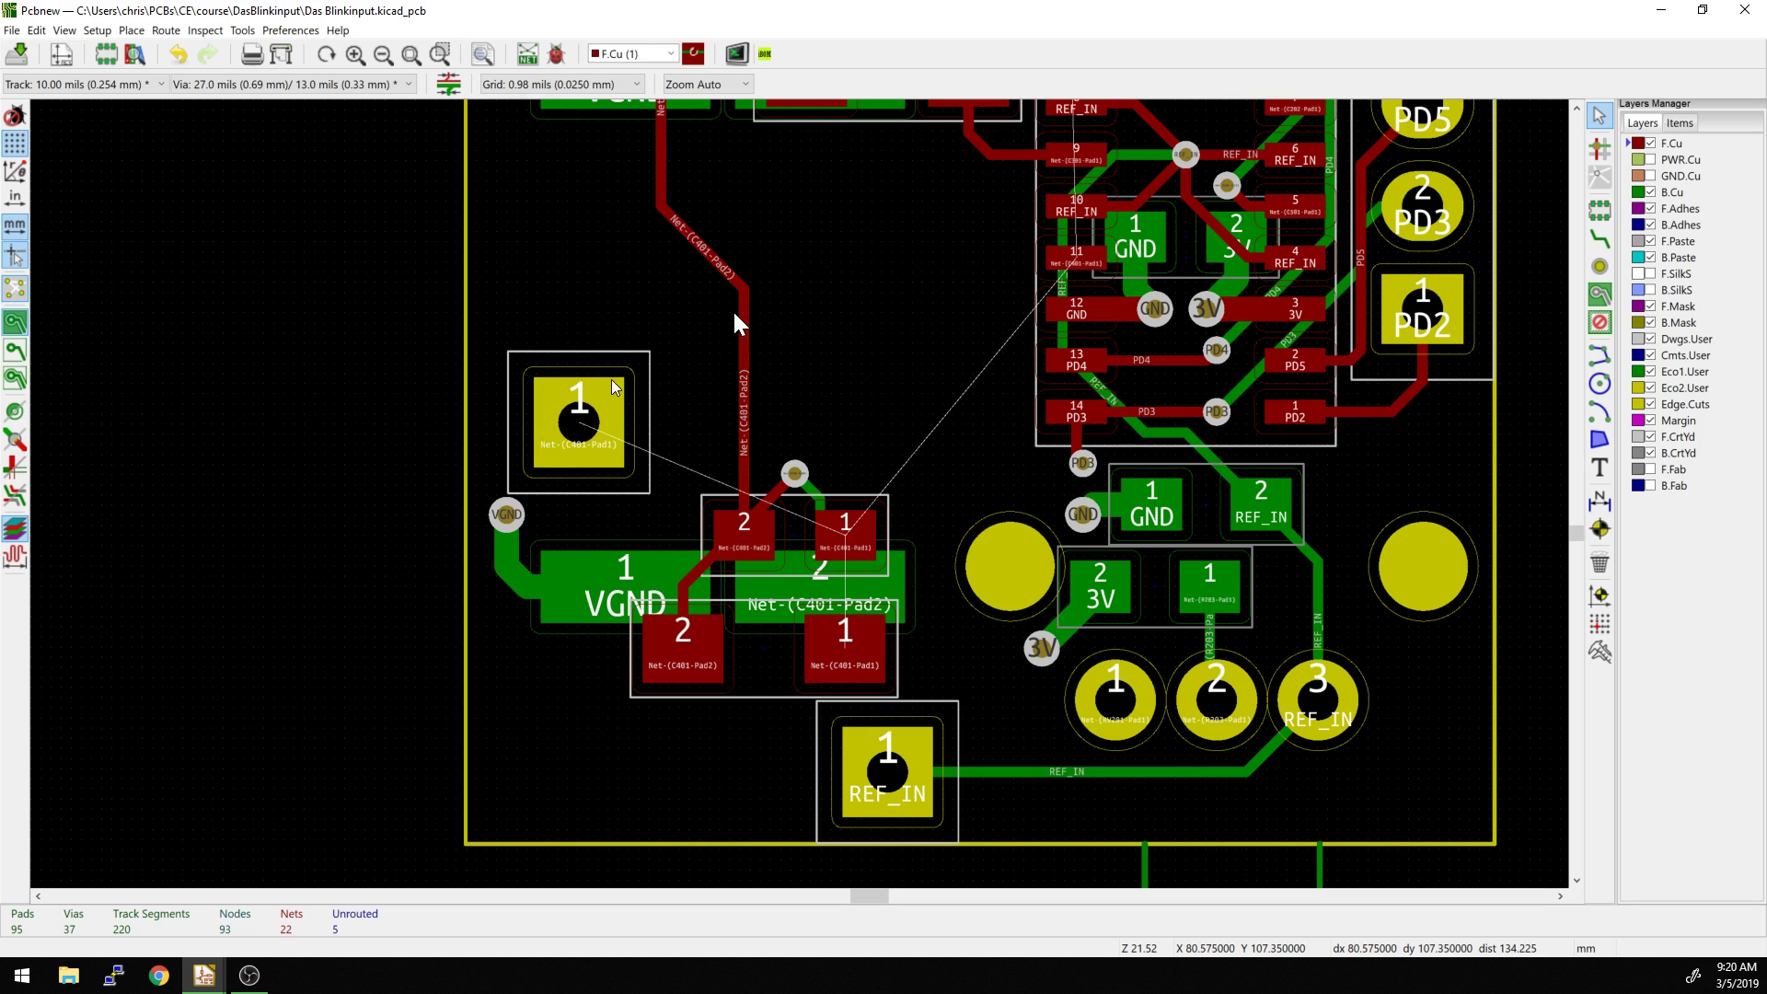
{"action": "scroll", "coordinate": [777, 482], "scroll_direction": "down", "scroll_amount": 1}
{"action": "middle_click_drag", "start_coordinate": [777, 483], "coordinate": [879, 461]}
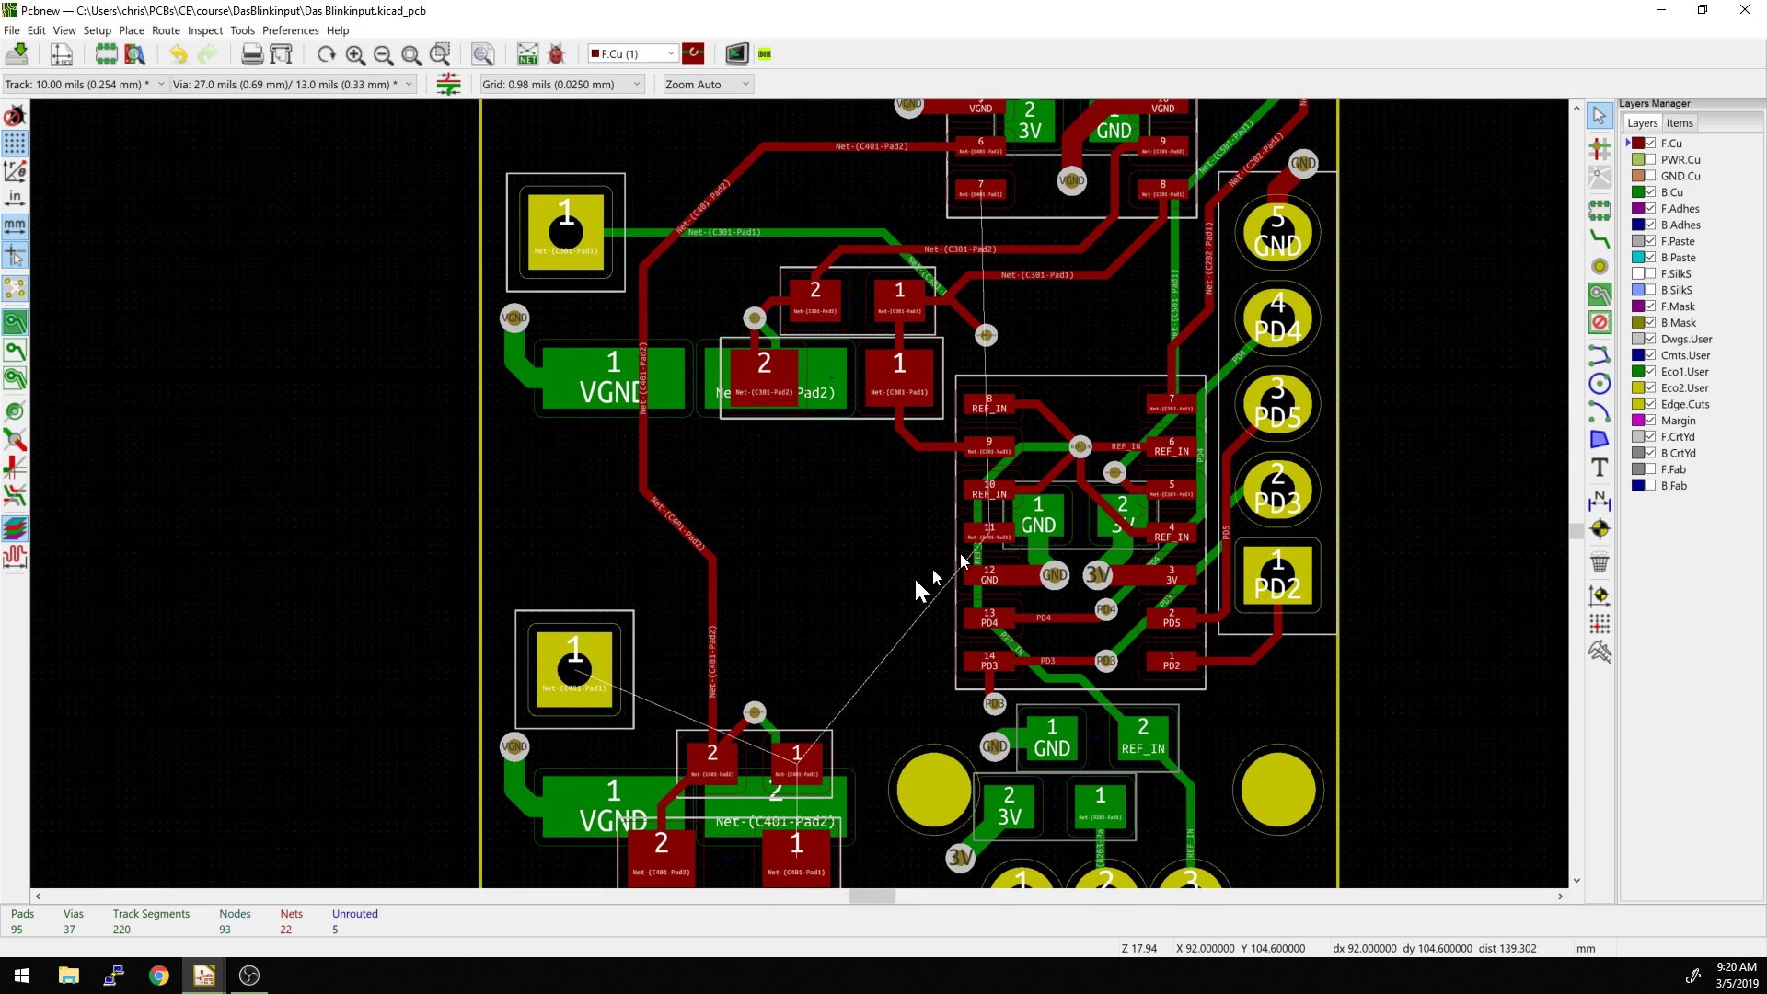
{"action": "middle_click_drag", "start_coordinate": [918, 589], "coordinate": [985, 455]}
Undo the deletion of the Net-(C401-Pad1) tracks and via.
{"action": "key", "text": "ctrl+z"}
{"action": "scroll", "coordinate": [797, 513], "scroll_direction": "up", "scroll_amount": 1}
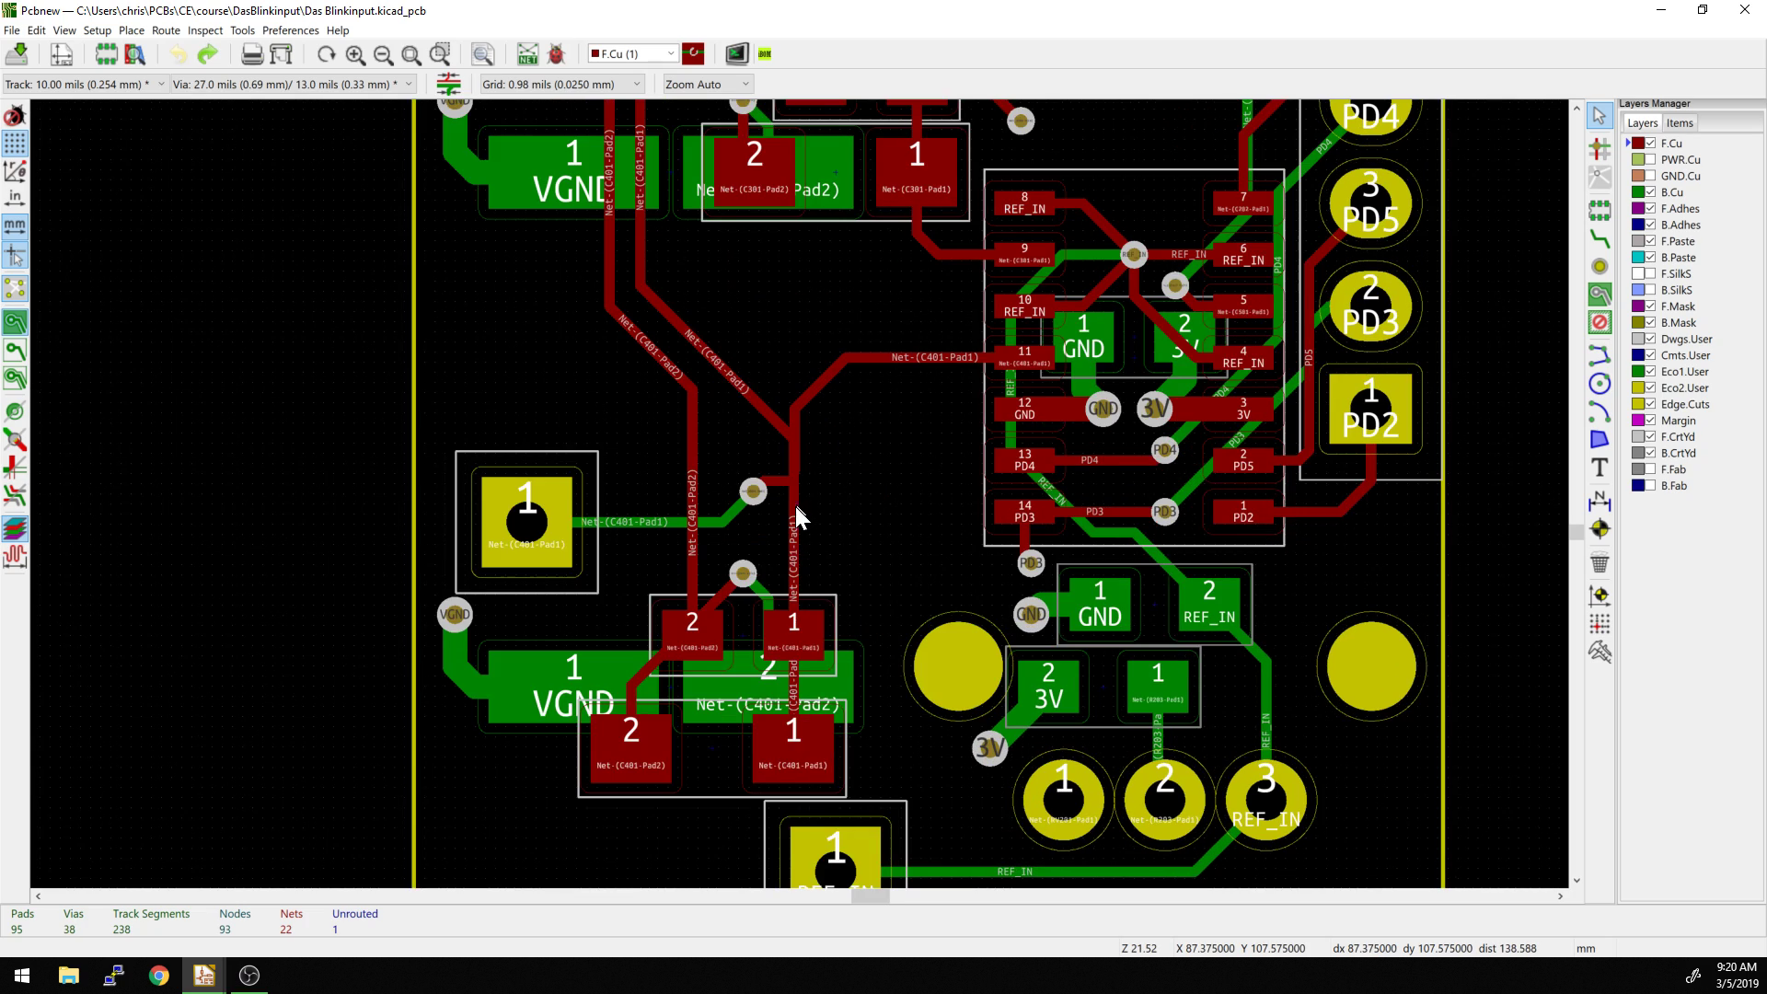
{"action": "middle_click_drag", "start_coordinate": [797, 513], "coordinate": [989, 454]}
{"action": "scroll", "coordinate": [1029, 475], "scroll_direction": "up", "scroll_amount": 1}
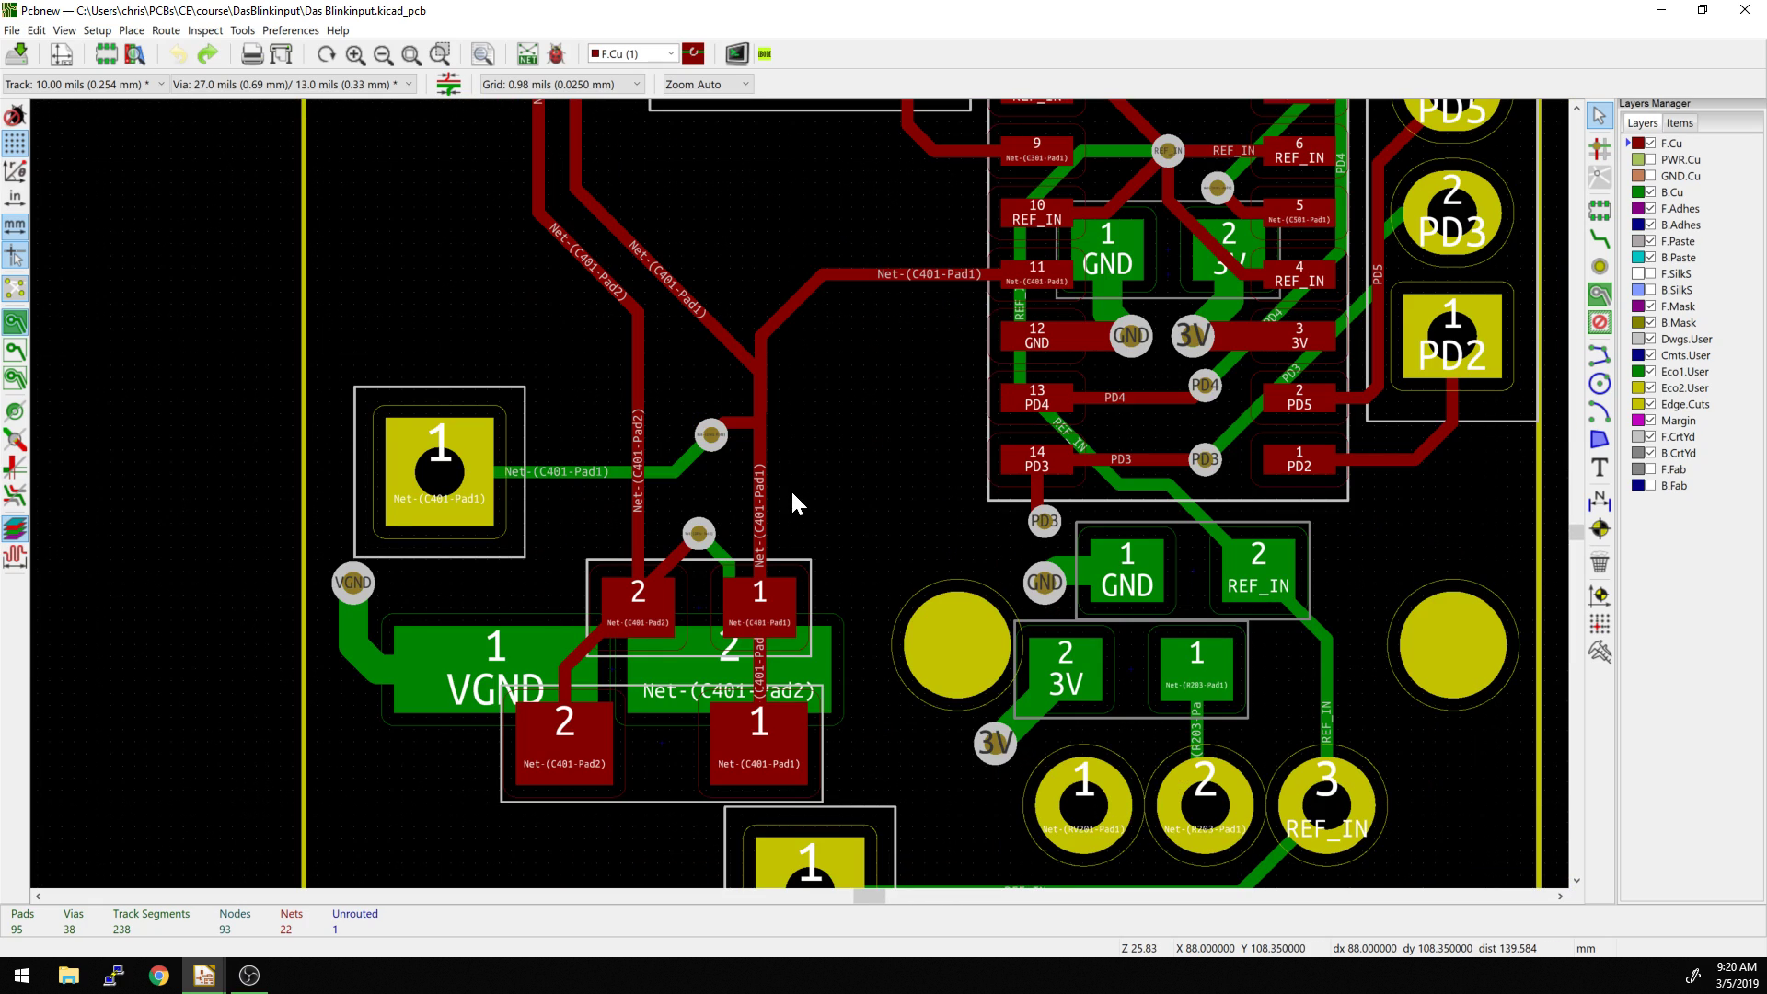
{"action": "middle_click_drag", "start_coordinate": [789, 503], "coordinate": [996, 506]}
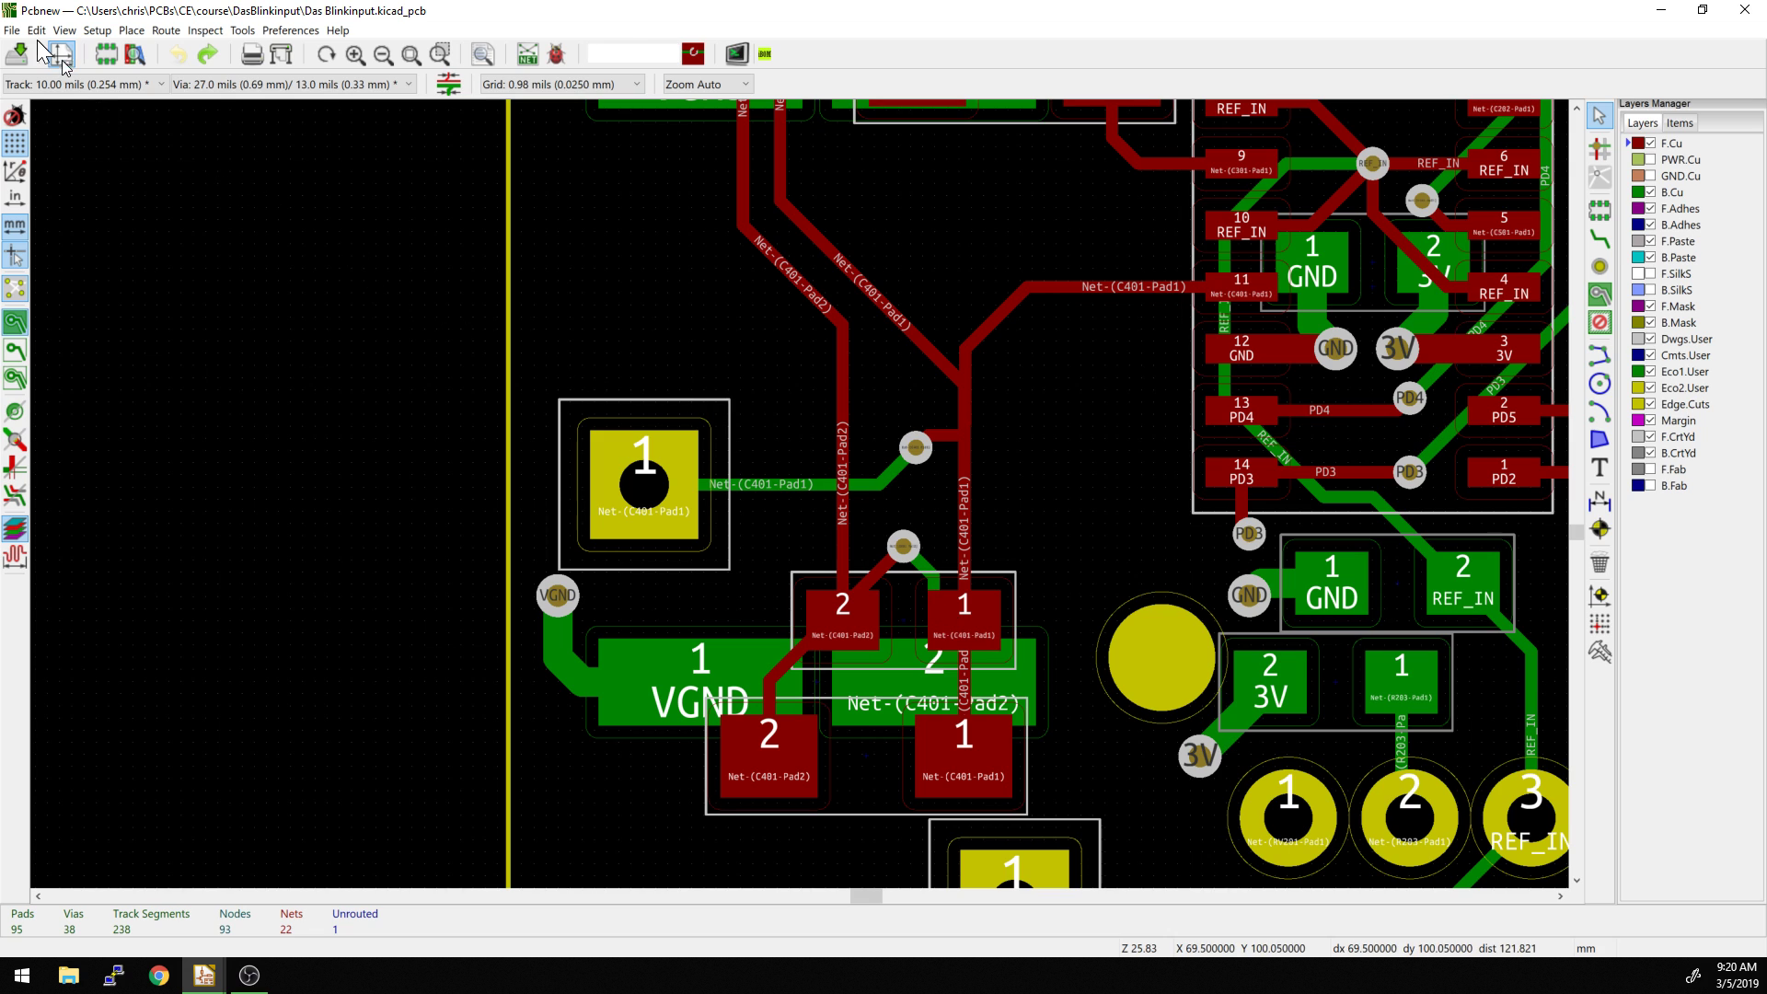
Route a 0.512 mm wide F.Cu track from C401's upper pad 1 over the existing vertical track to the via branch, and end routing.
{"action": "left_click", "coordinate": [52, 85]}
{"action": "left_click", "coordinate": [52, 102]}
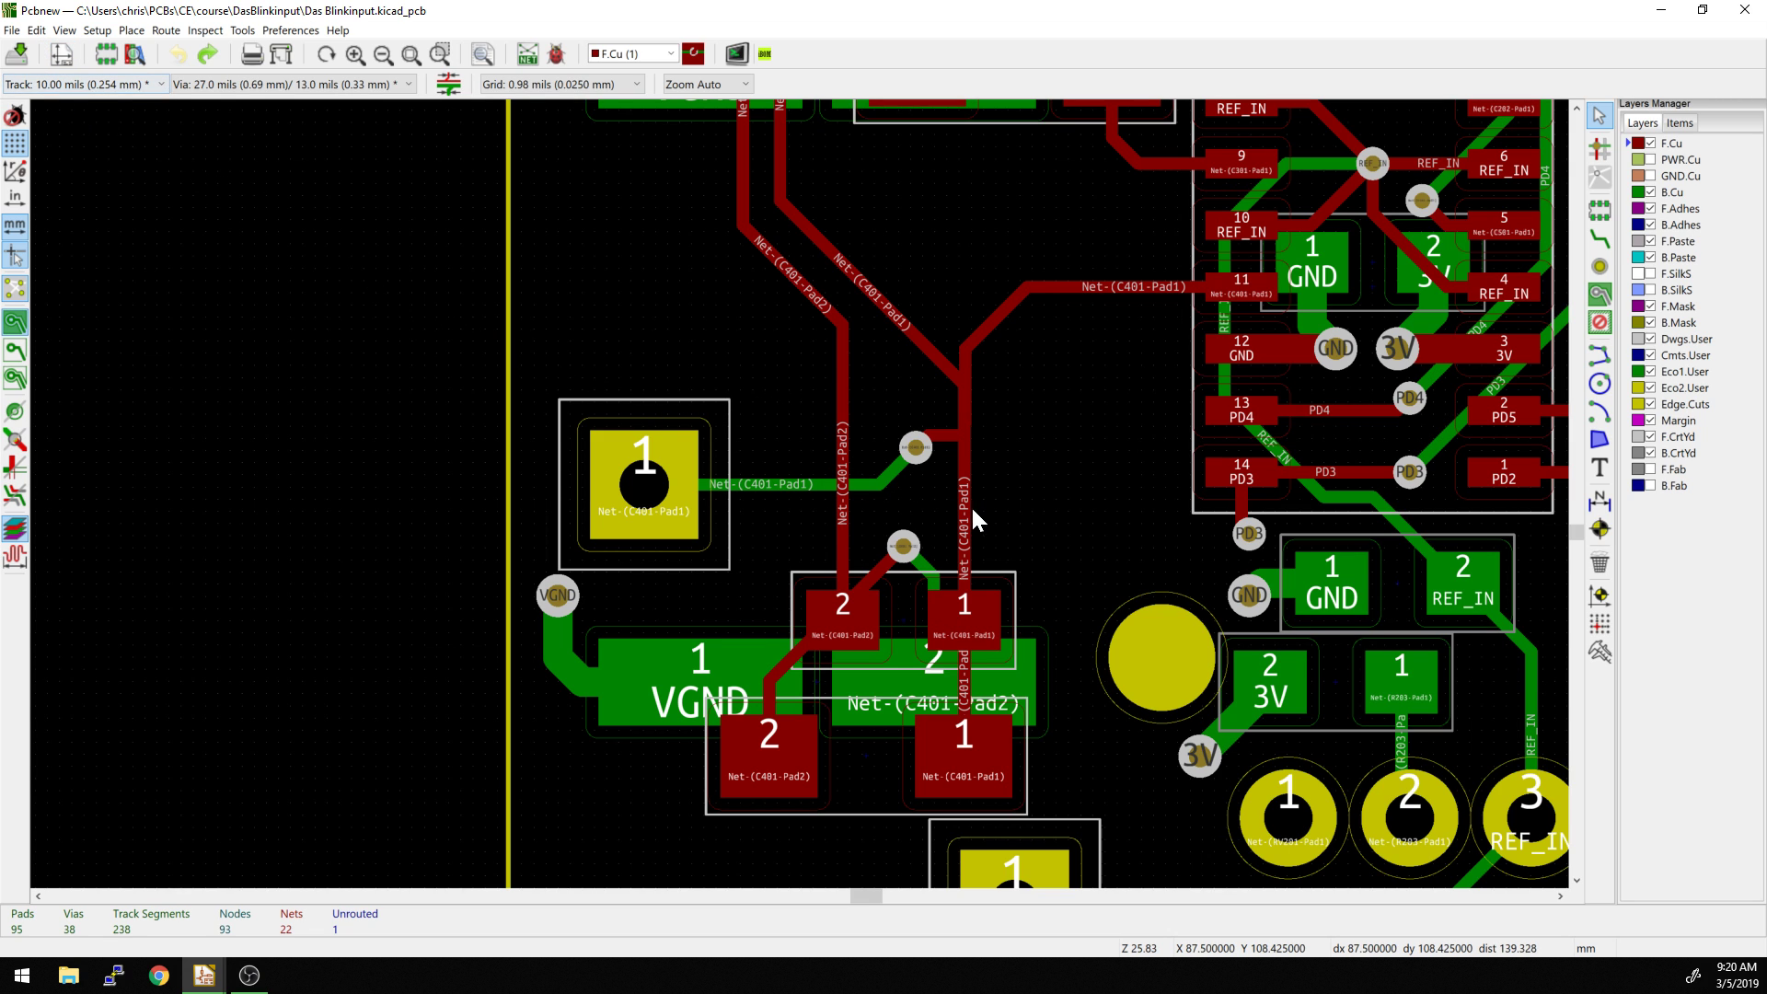
{"action": "middle_click_drag", "start_coordinate": [970, 505], "coordinate": [1001, 496]}
{"action": "key", "text": "x"}
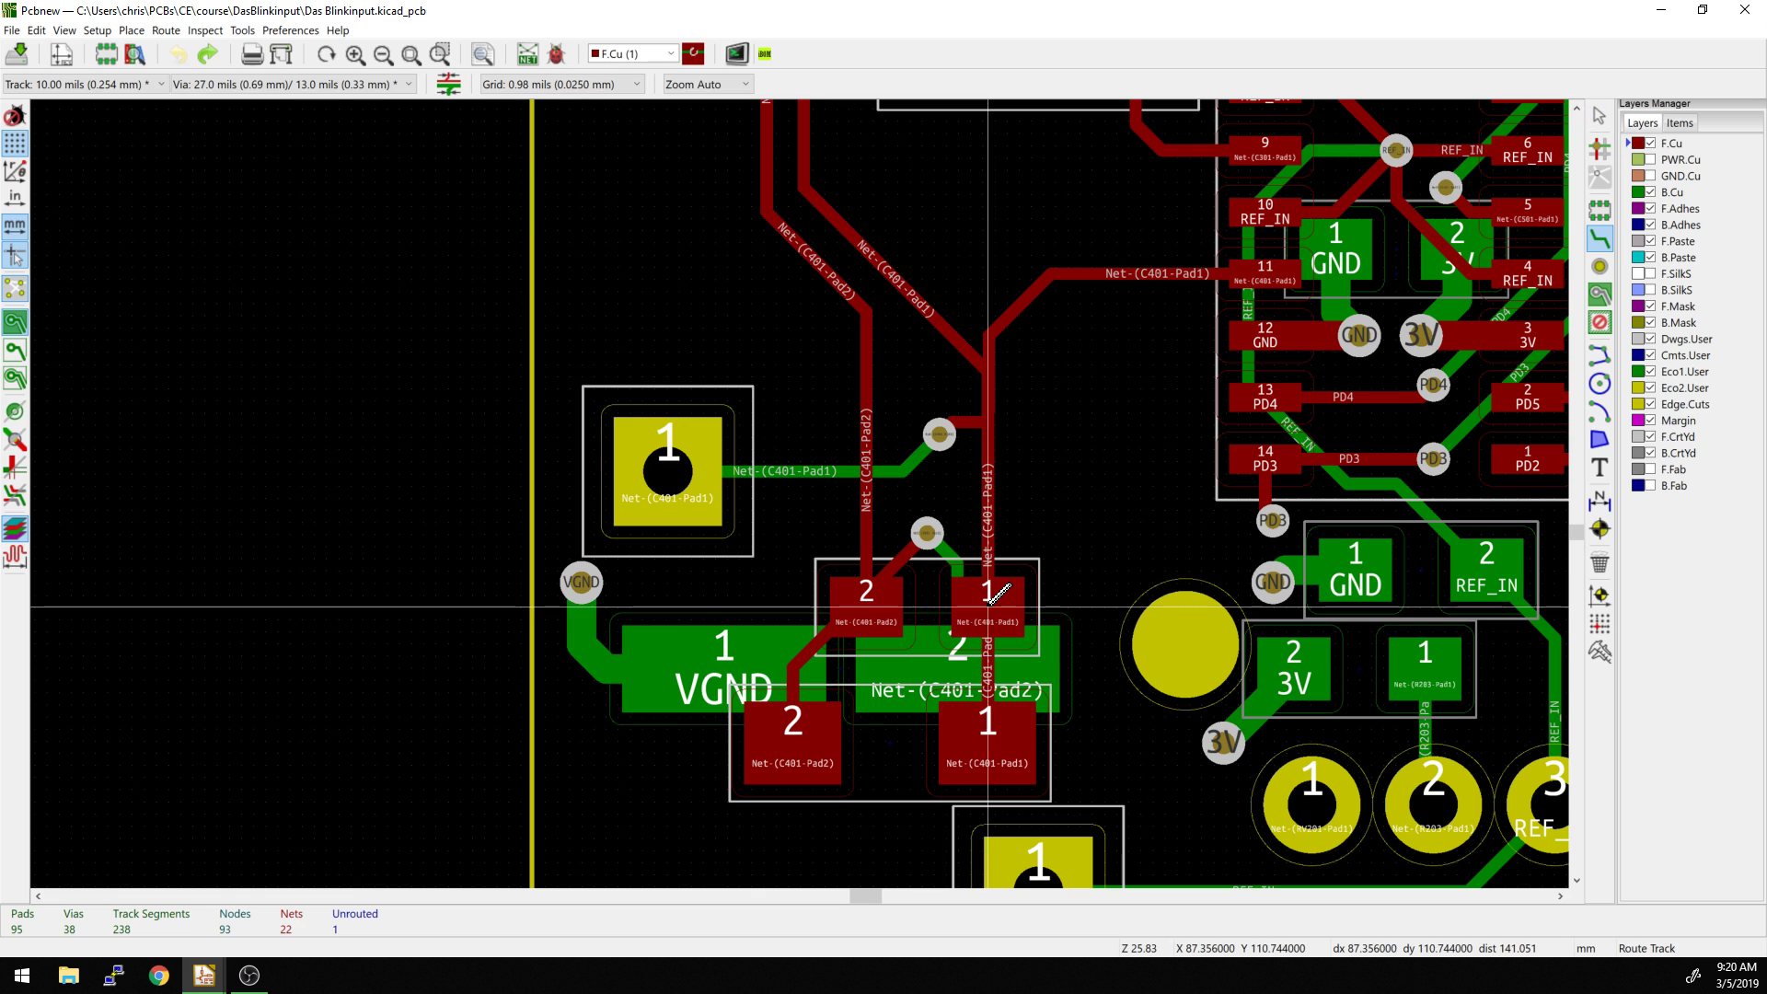
{"action": "left_click", "coordinate": [990, 602]}
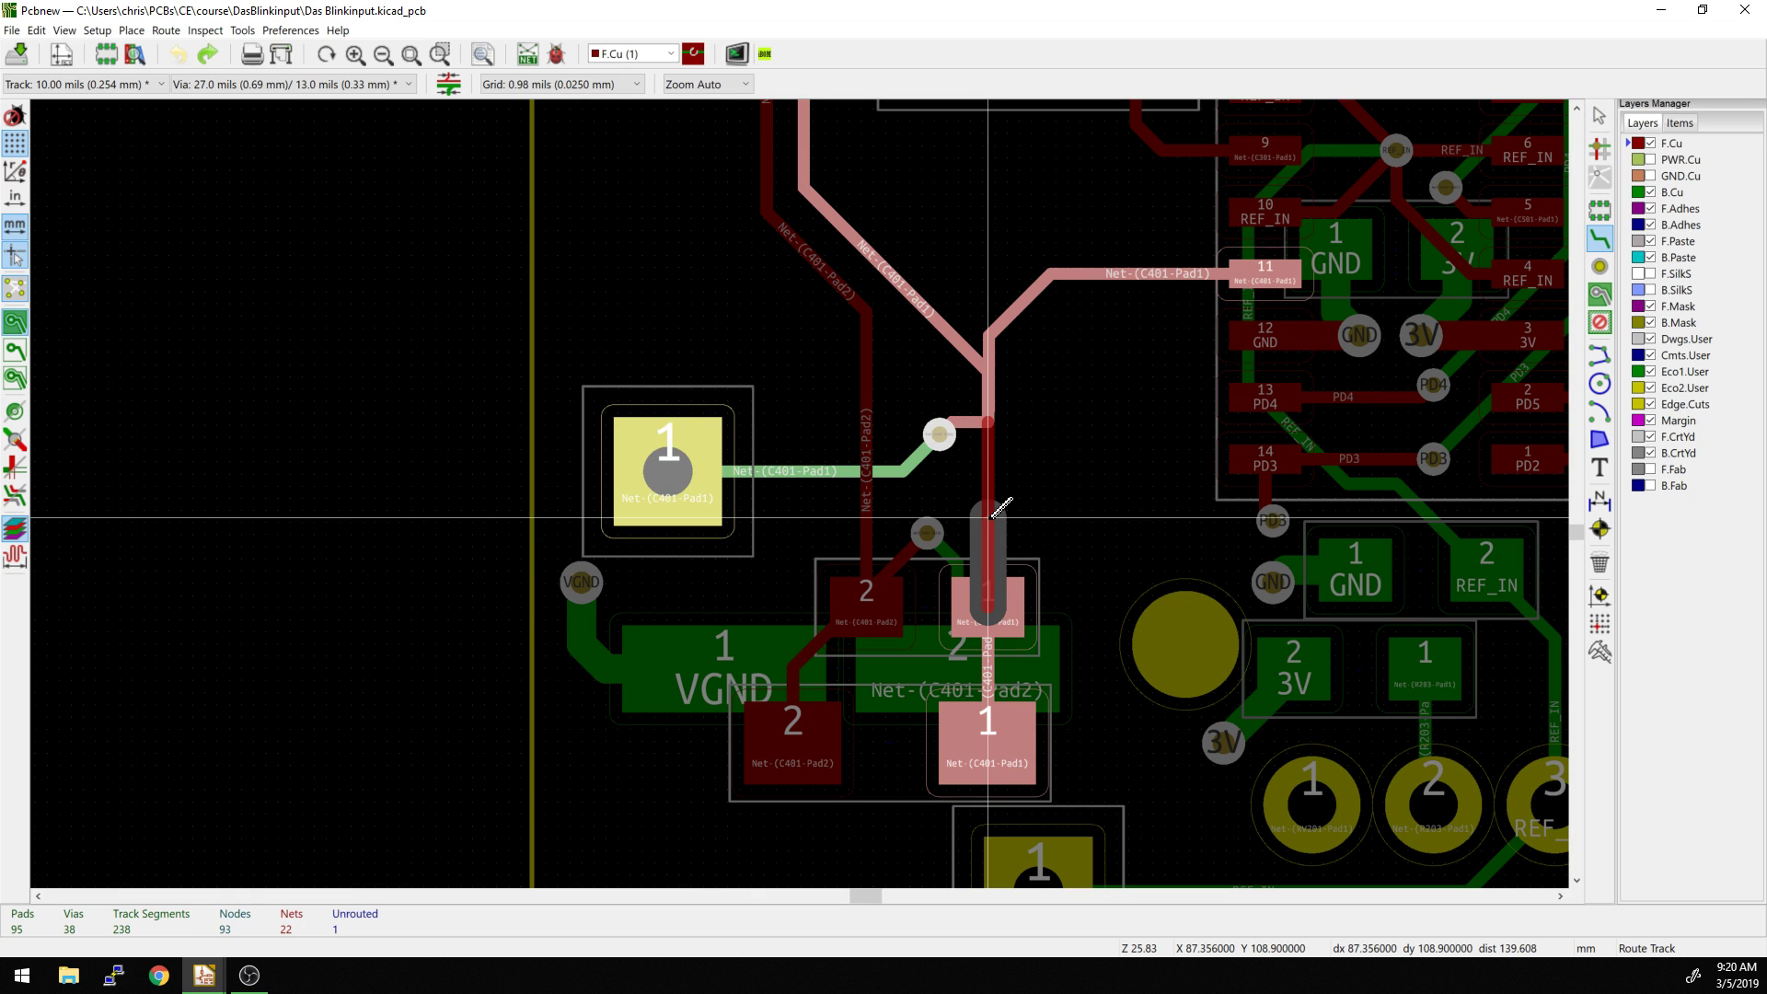
{"action": "key", "text": "q"}
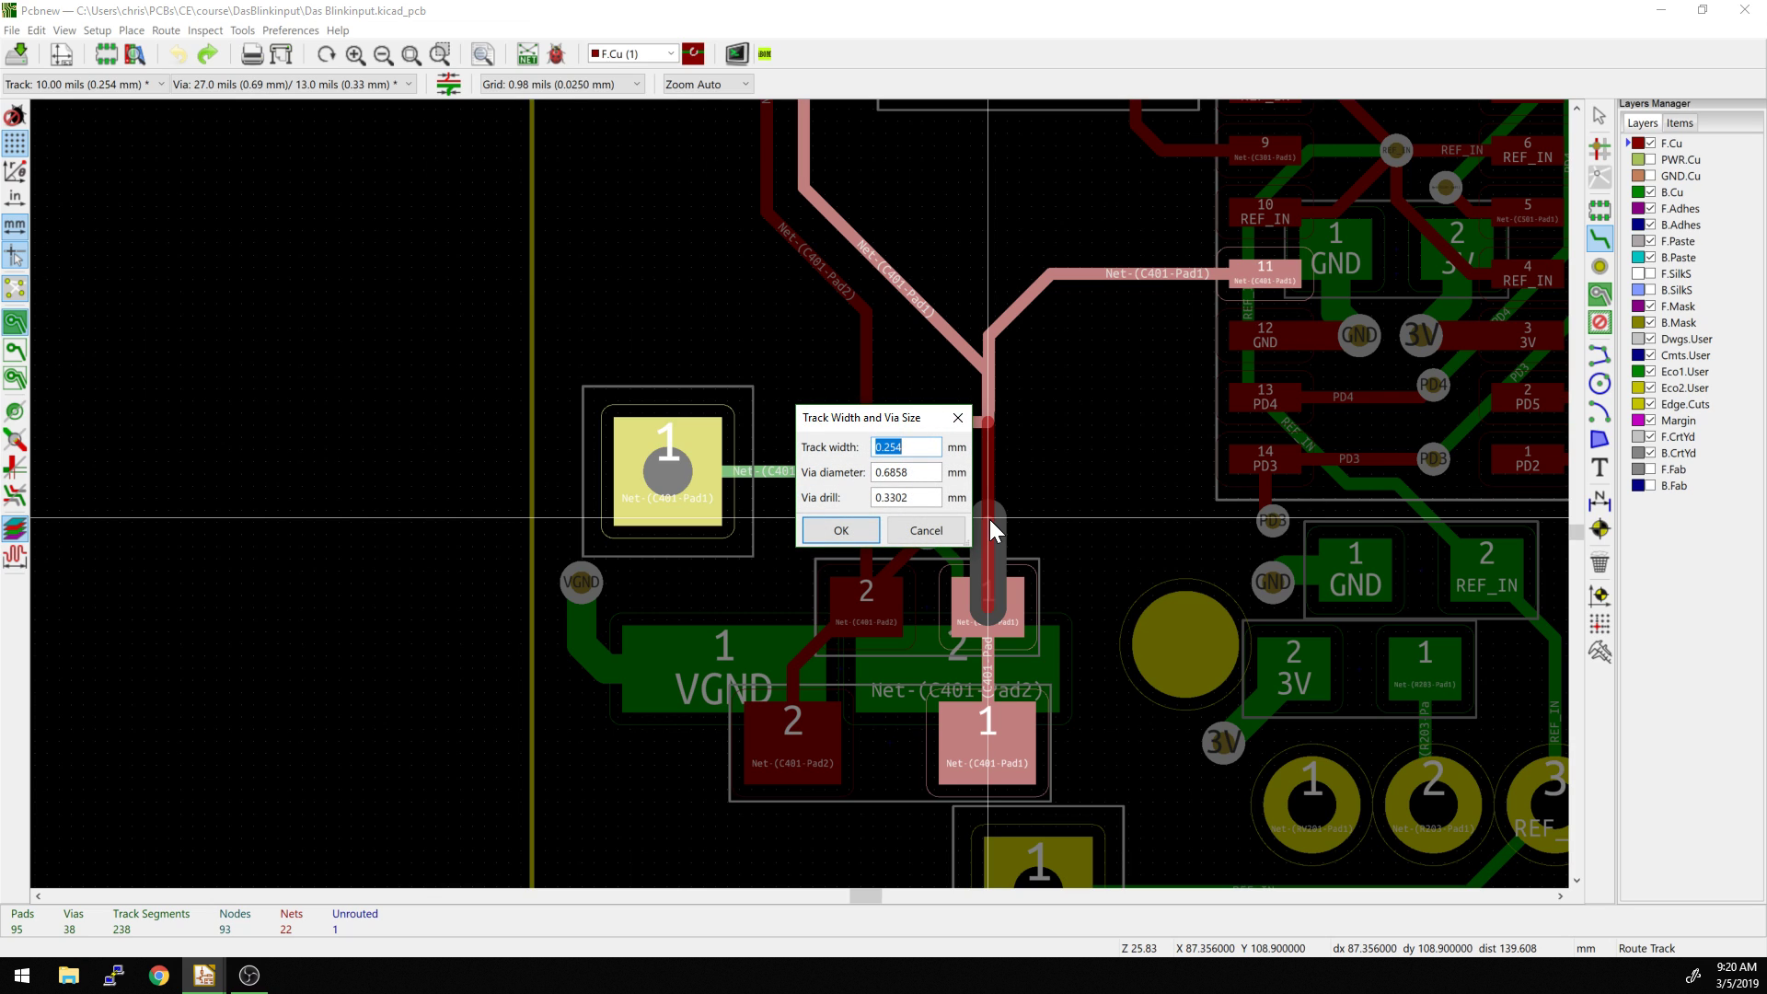
{"action": "type", "text": ".51"}
{"action": "key", "text": "Return"}
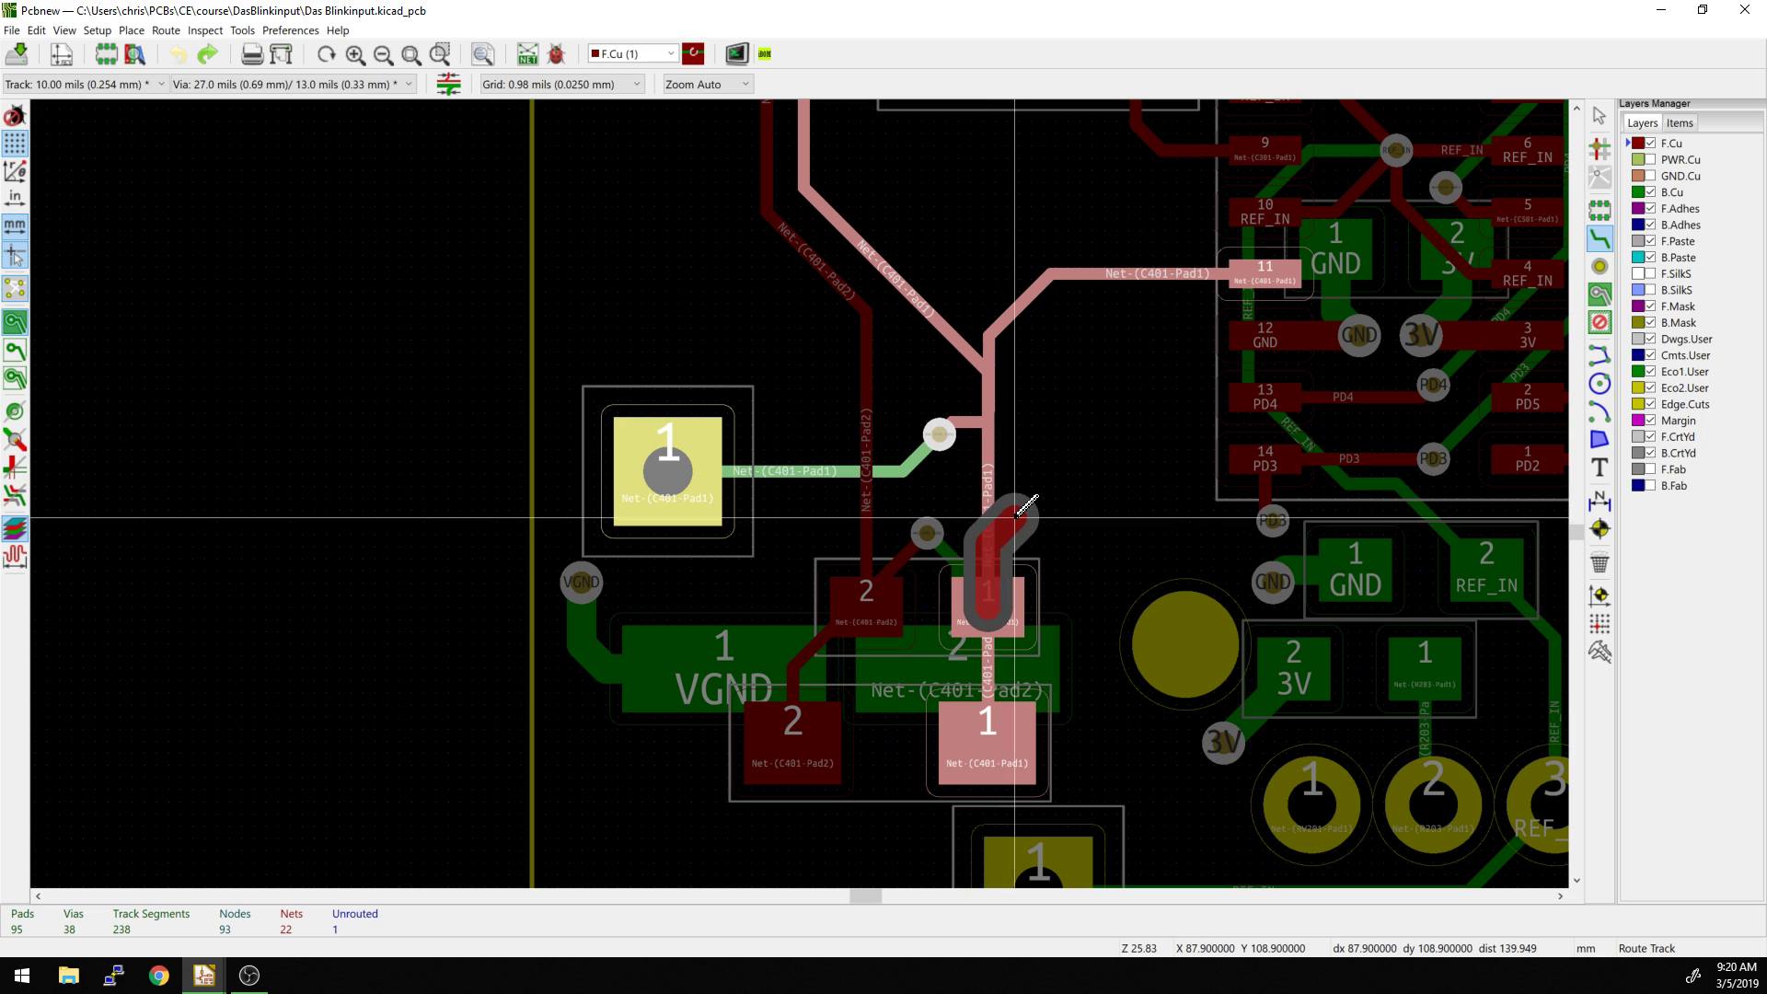
{"action": "scroll", "coordinate": [1021, 520], "scroll_direction": "up", "scroll_amount": 3}
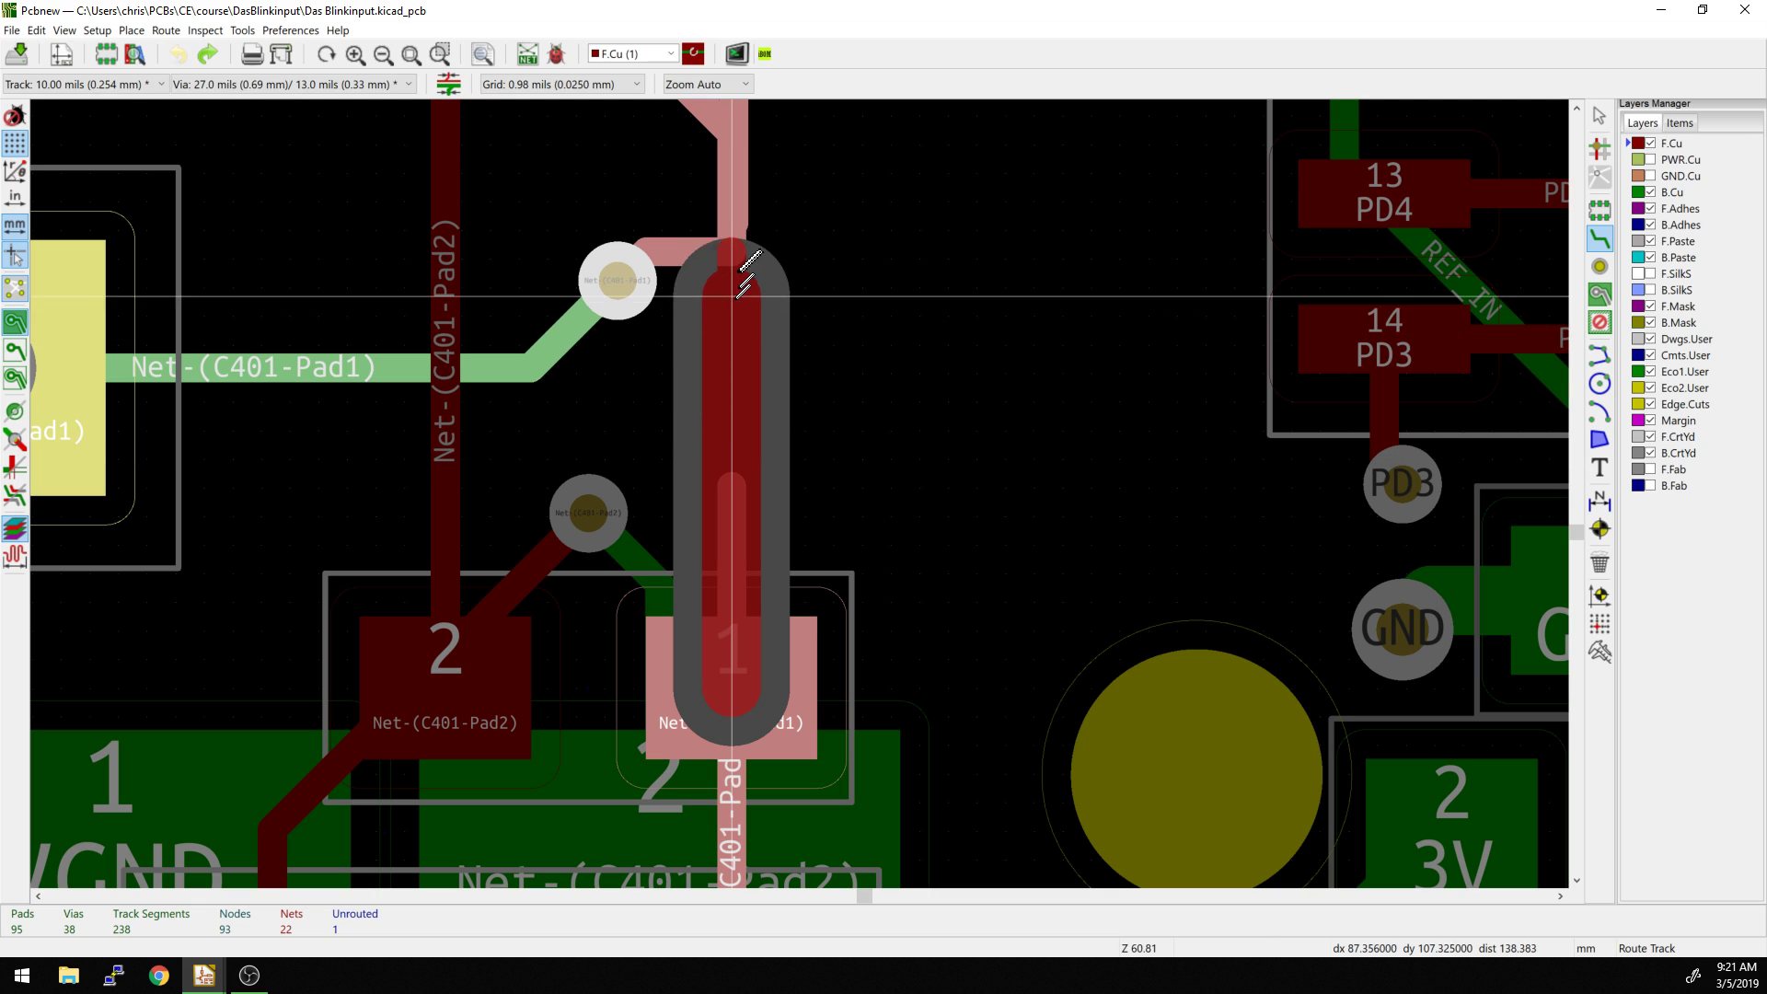
{"action": "left_click", "coordinate": [742, 250]}
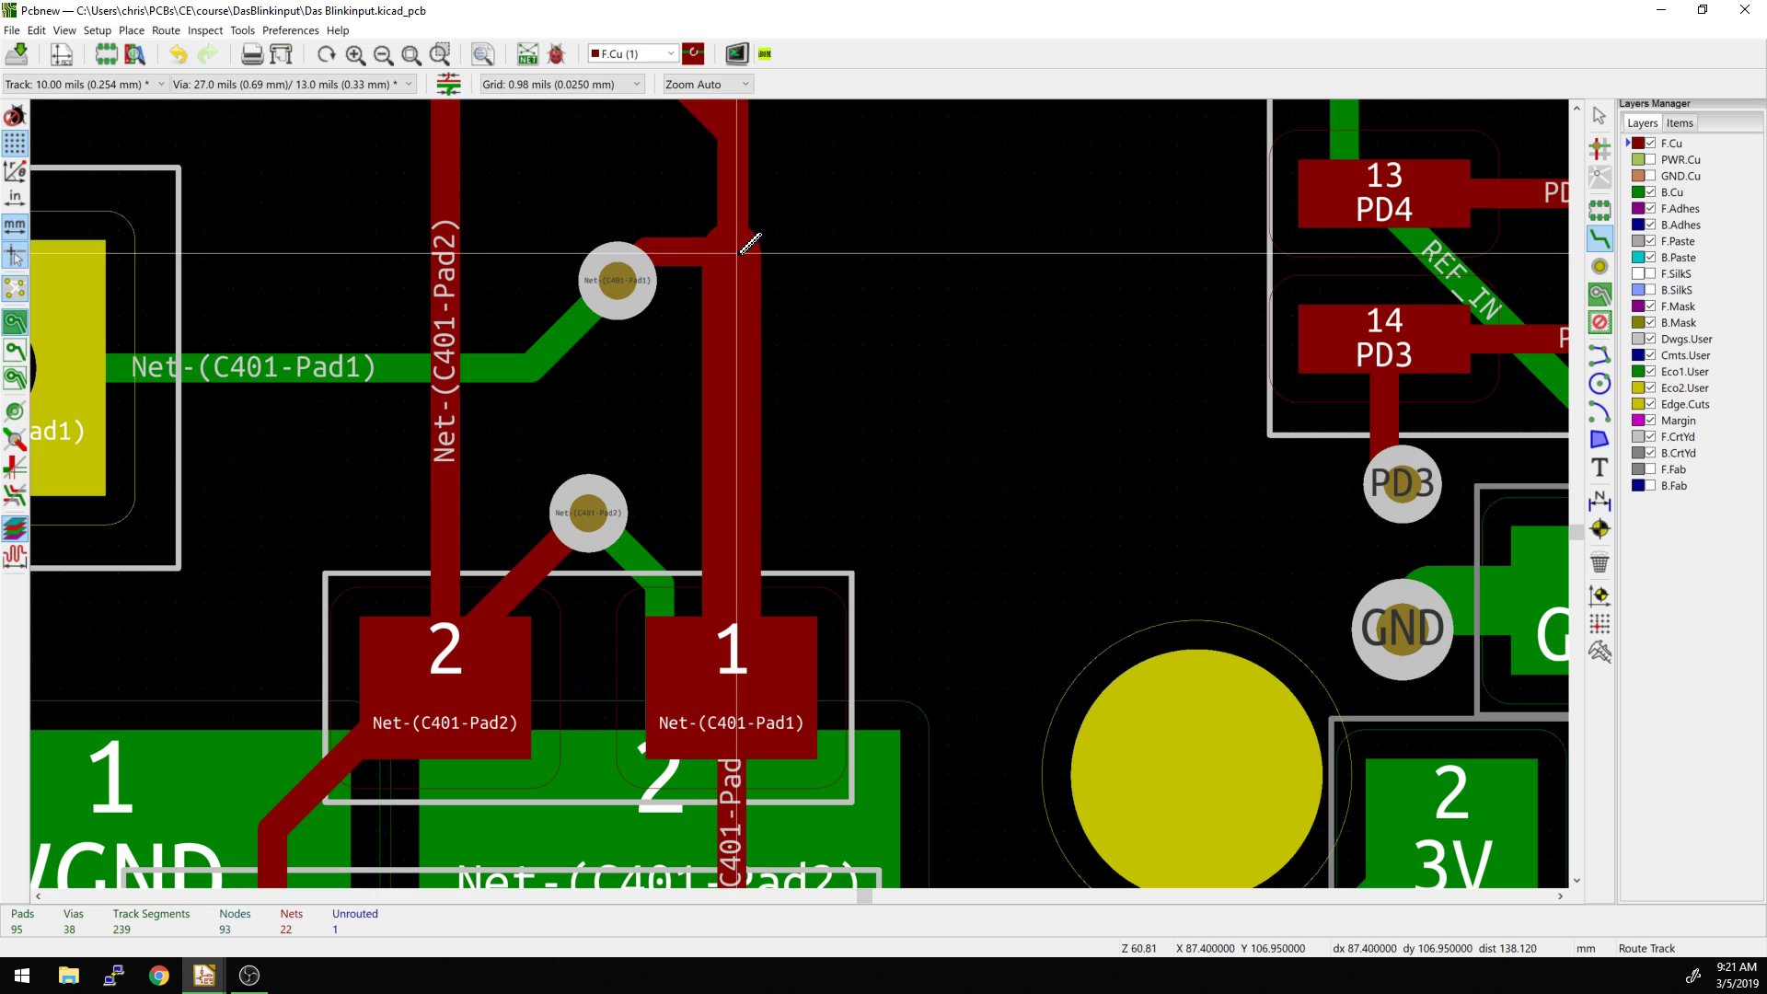
{"action": "key", "text": "Escape"}
Inspect the overlapping Net-(C401-Pad1) track segments just above pad 1 one at a time, clearing the selection between them.
{"action": "left_click", "coordinate": [732, 545]}
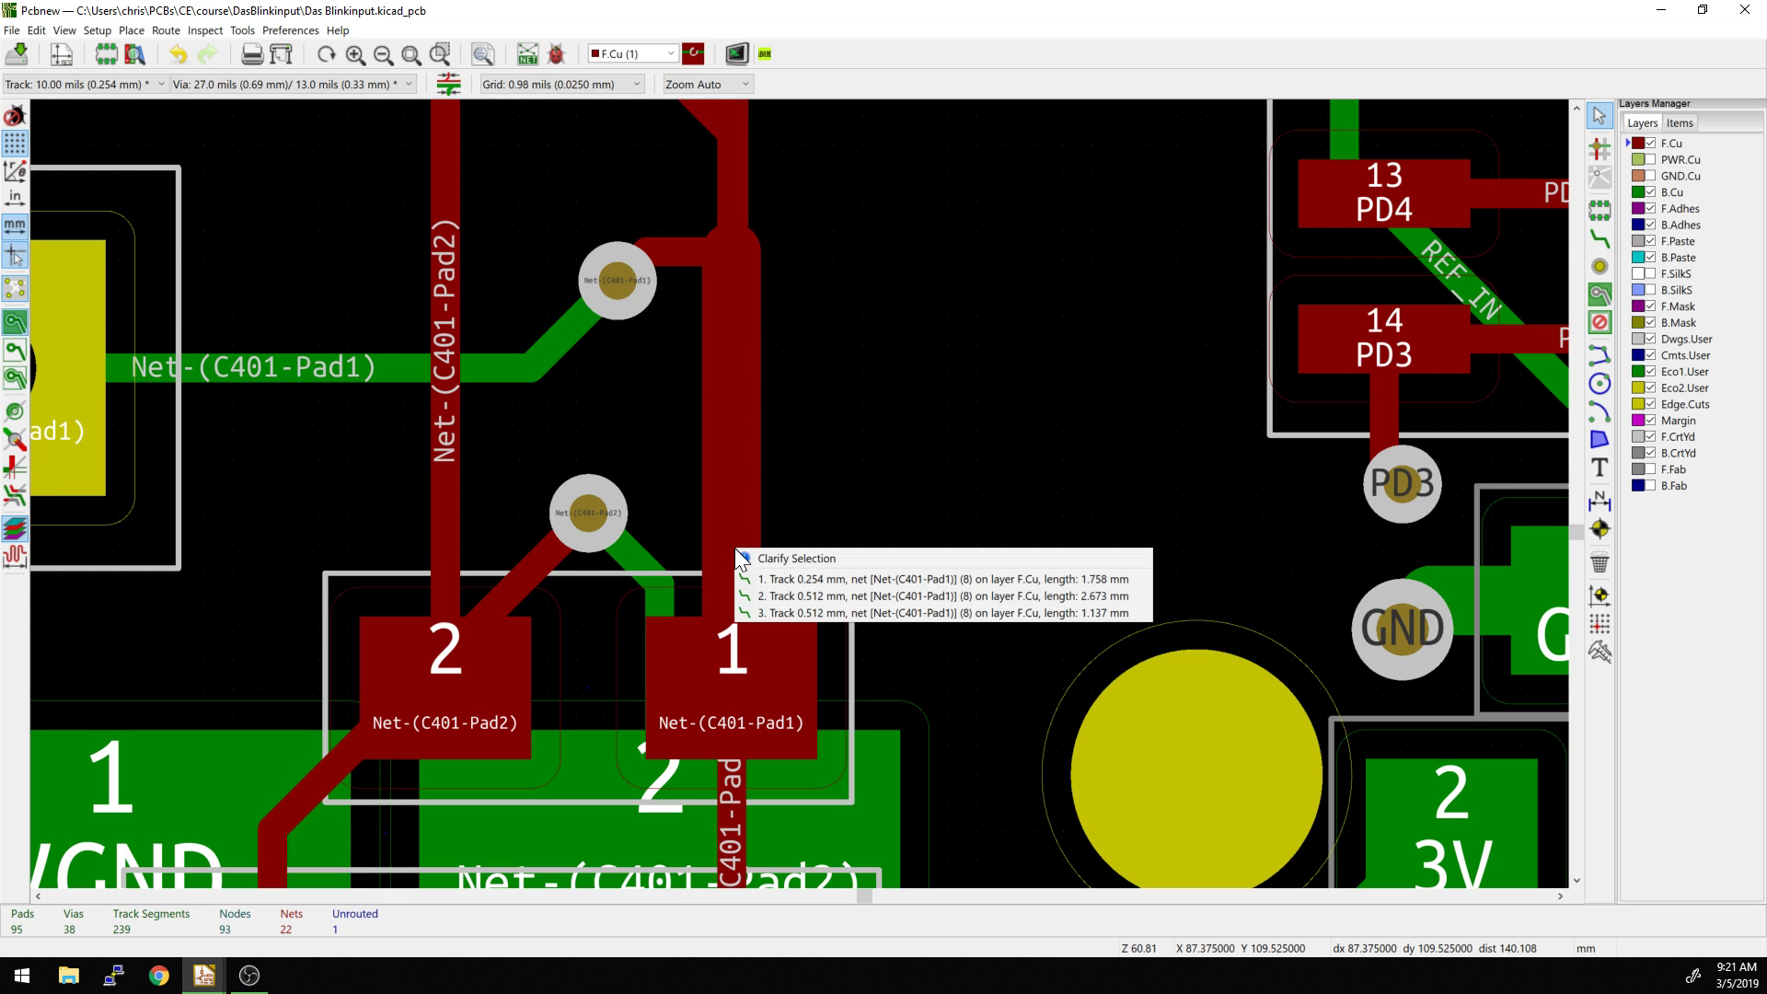
{"action": "left_click", "coordinate": [782, 579]}
{"action": "left_click", "coordinate": [812, 529]}
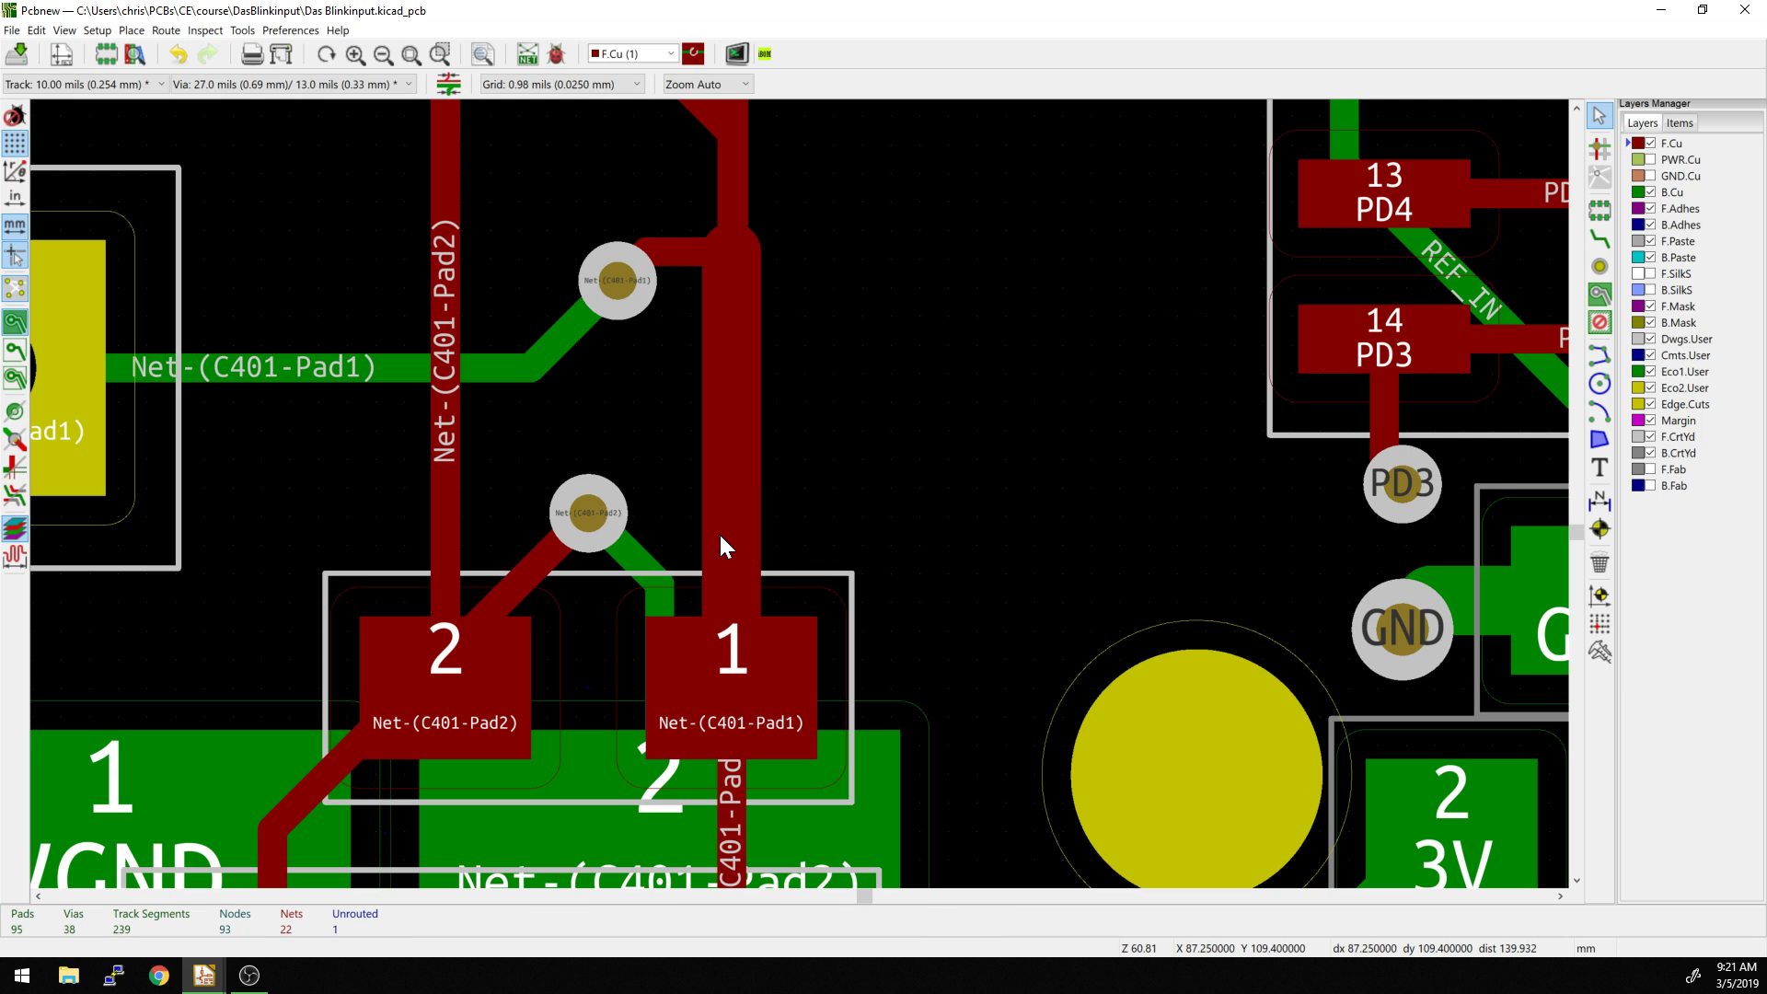
{"action": "left_click", "coordinate": [720, 533]}
{"action": "left_click", "coordinate": [760, 583]}
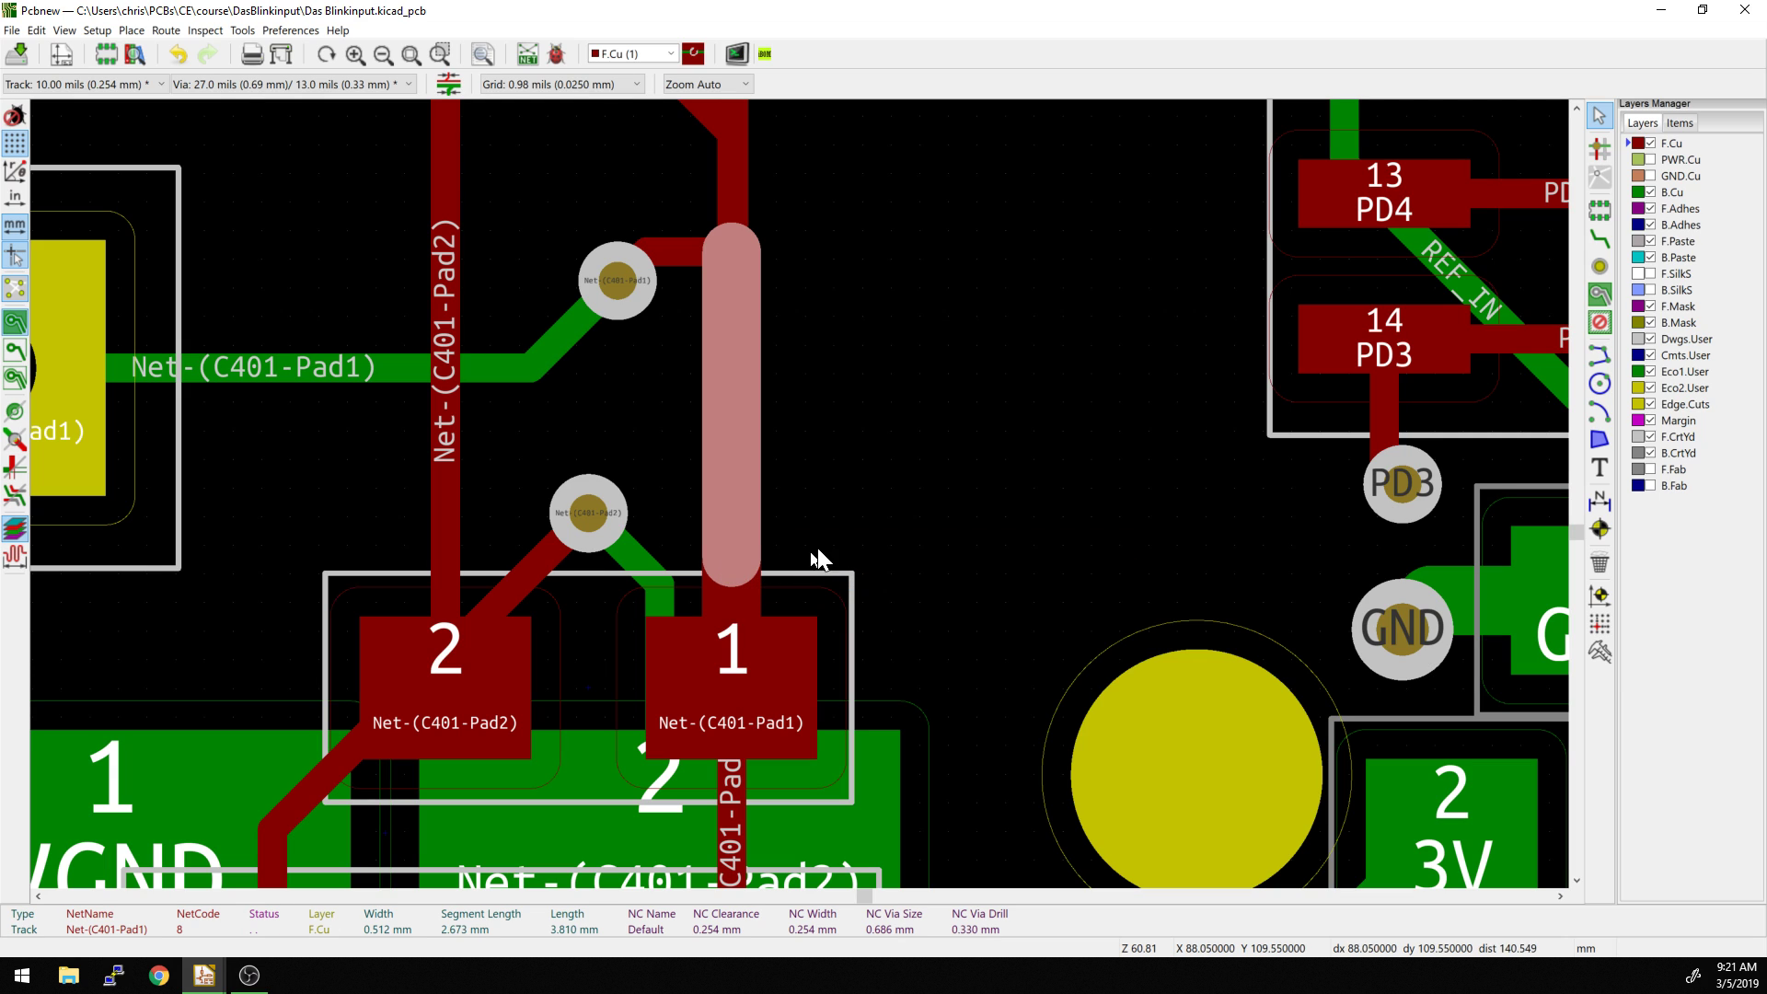
{"action": "left_click", "coordinate": [818, 548]}
{"action": "left_click", "coordinate": [747, 613]}
{"action": "left_click", "coordinate": [733, 550]}
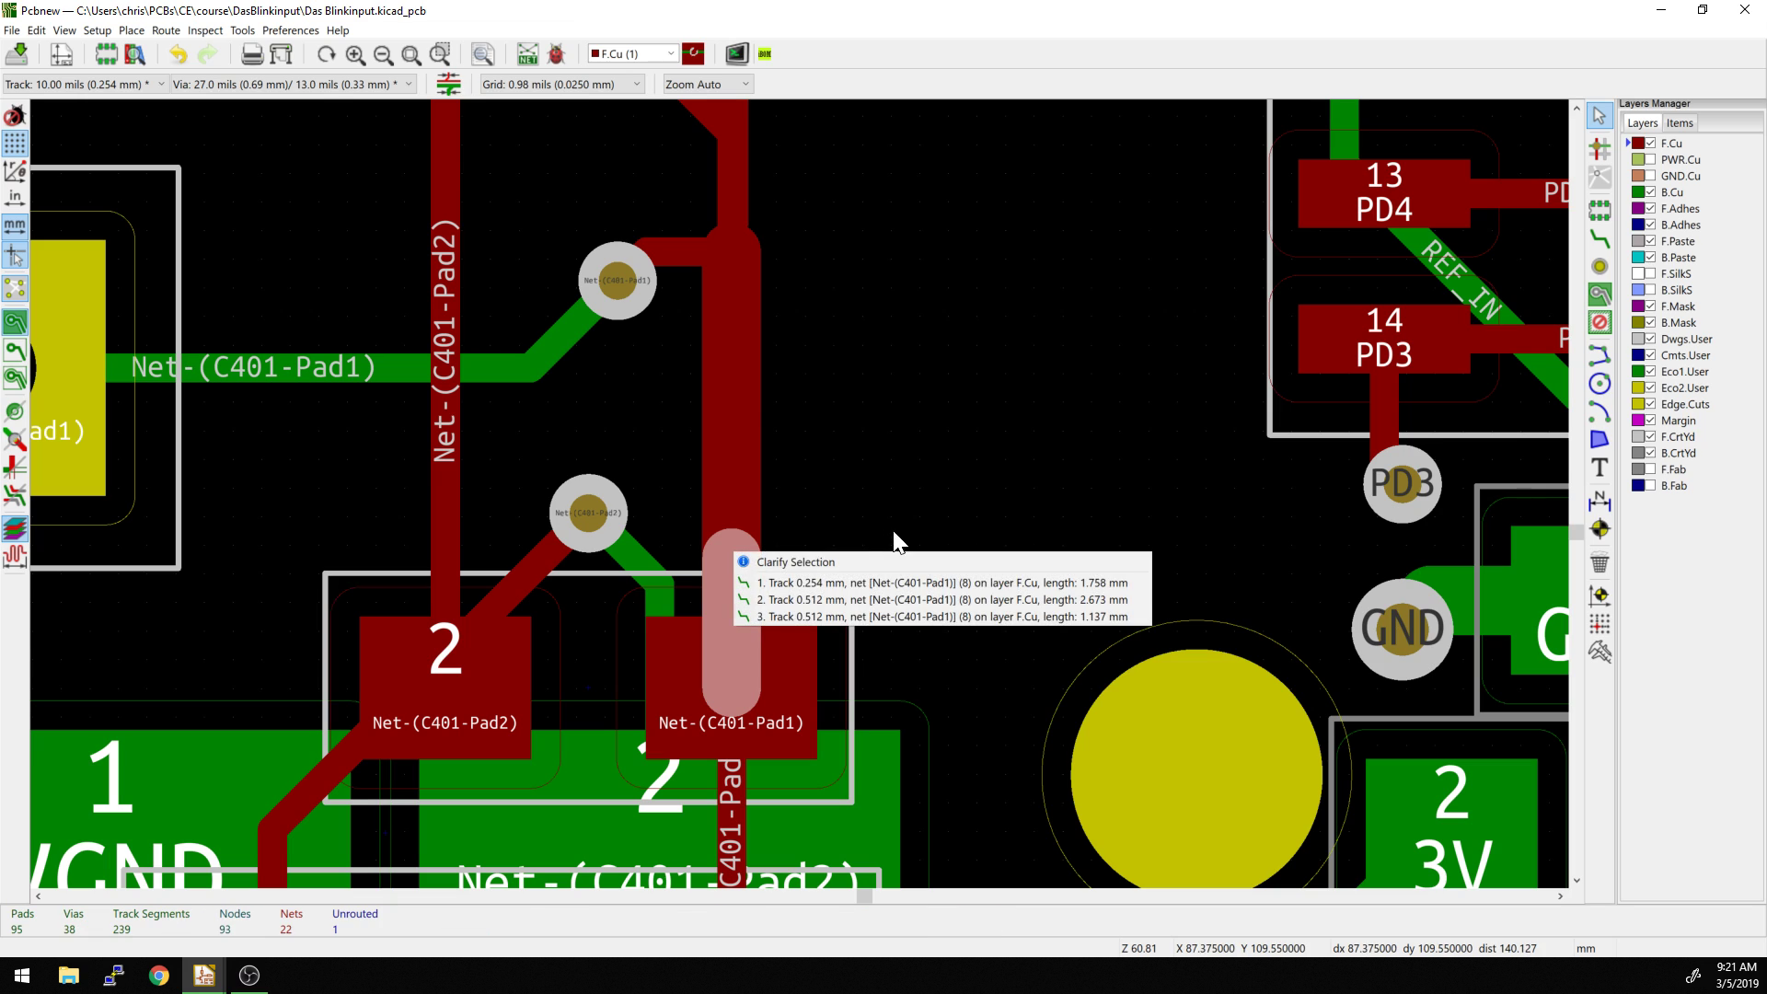
{"action": "left_click", "coordinate": [815, 599]}
{"action": "left_click", "coordinate": [814, 472]}
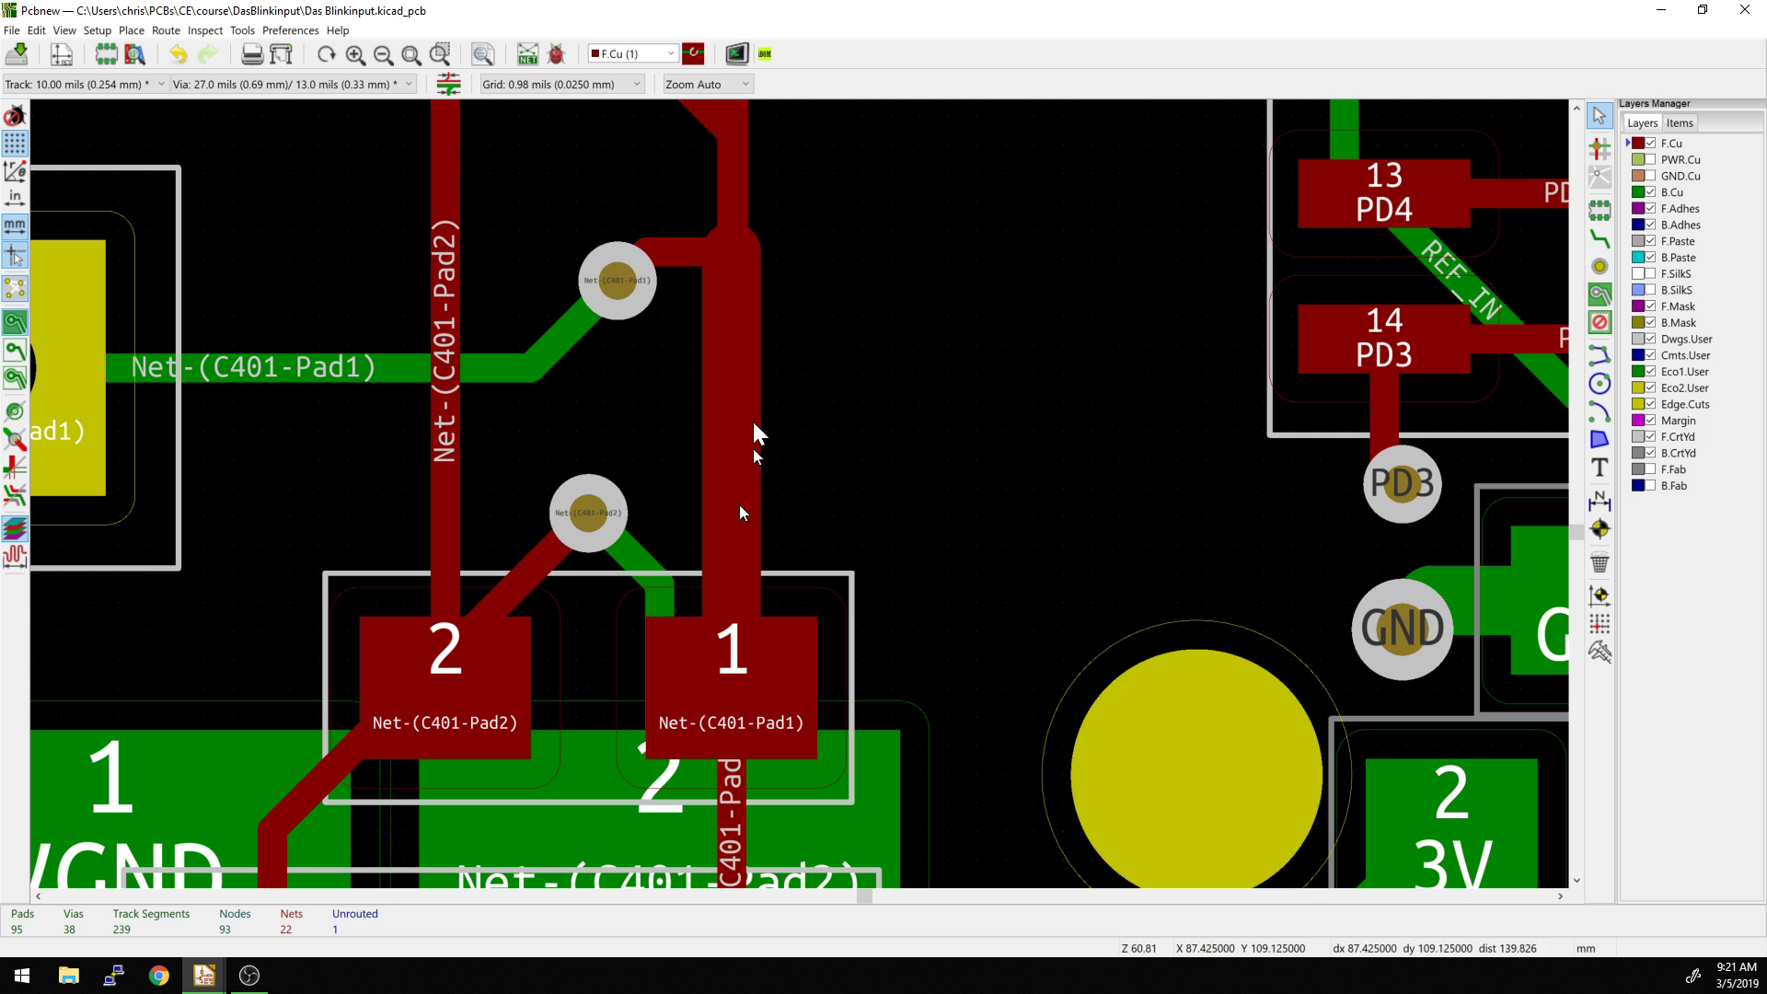
Select the long wide vertical segment above pad 1 to inspect its details, and clear the selection.
{"action": "middle_click_drag", "start_coordinate": [617, 467], "coordinate": [671, 480]}
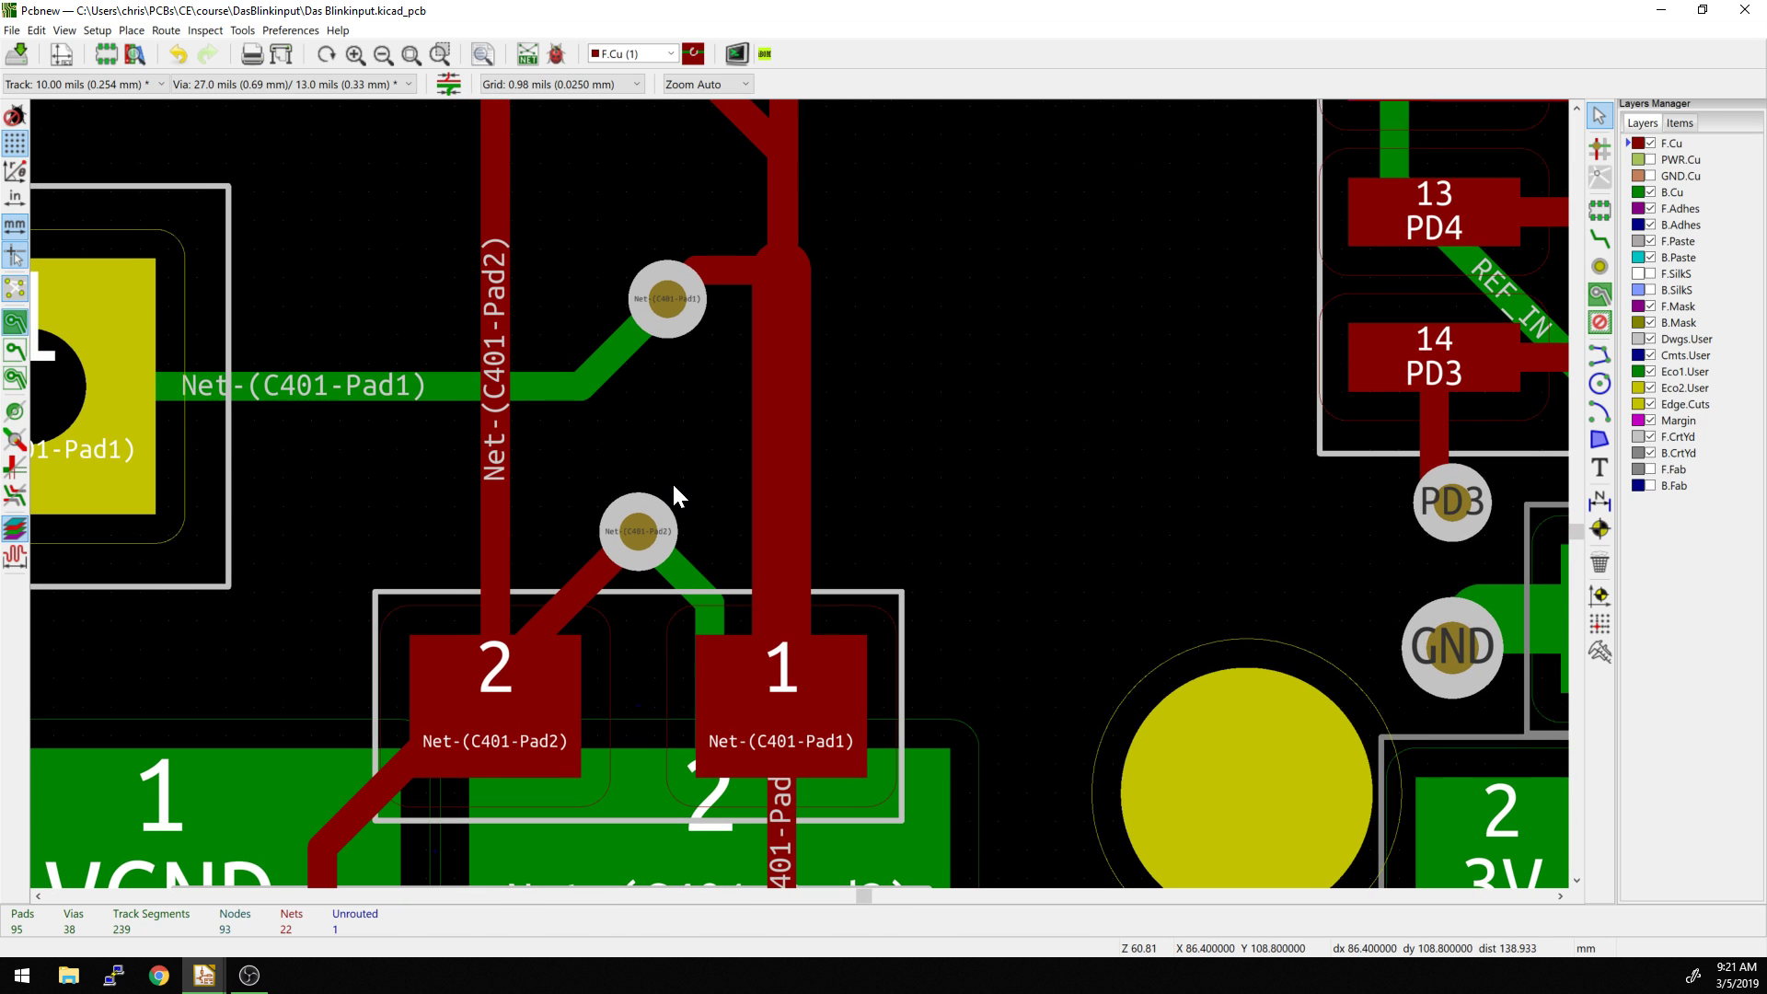
{"action": "left_click", "coordinate": [773, 480]}
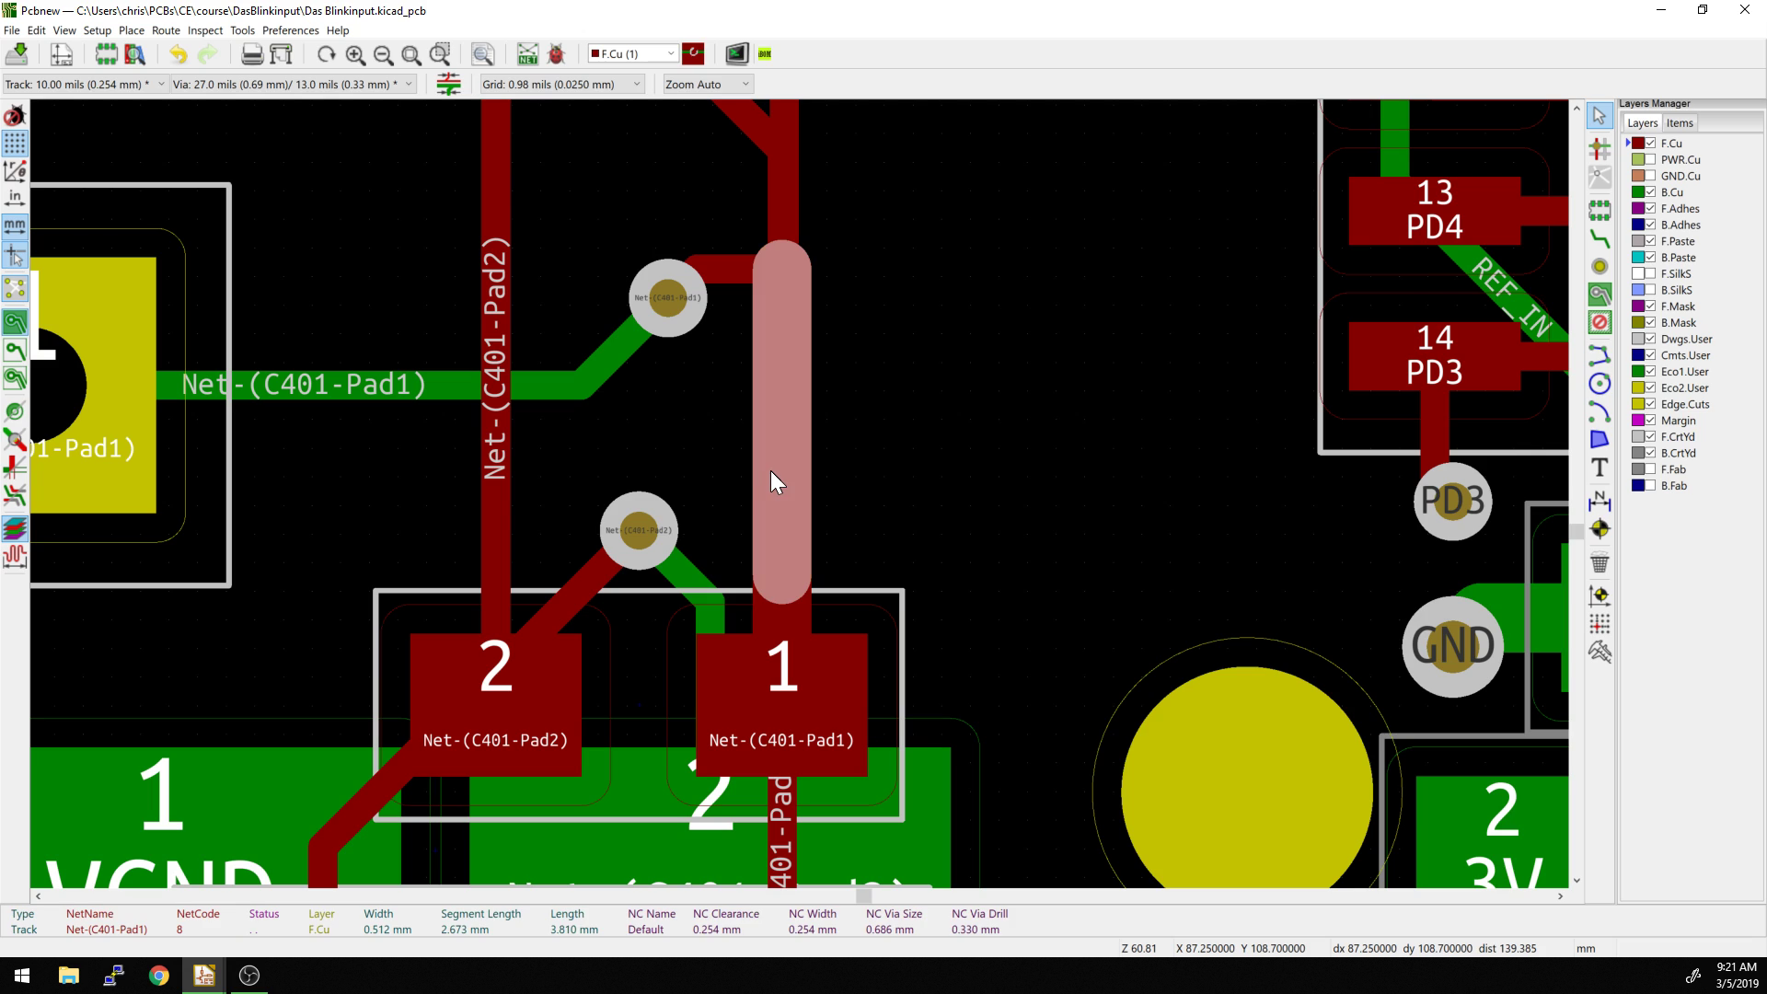
{"action": "left_click", "coordinate": [882, 422]}
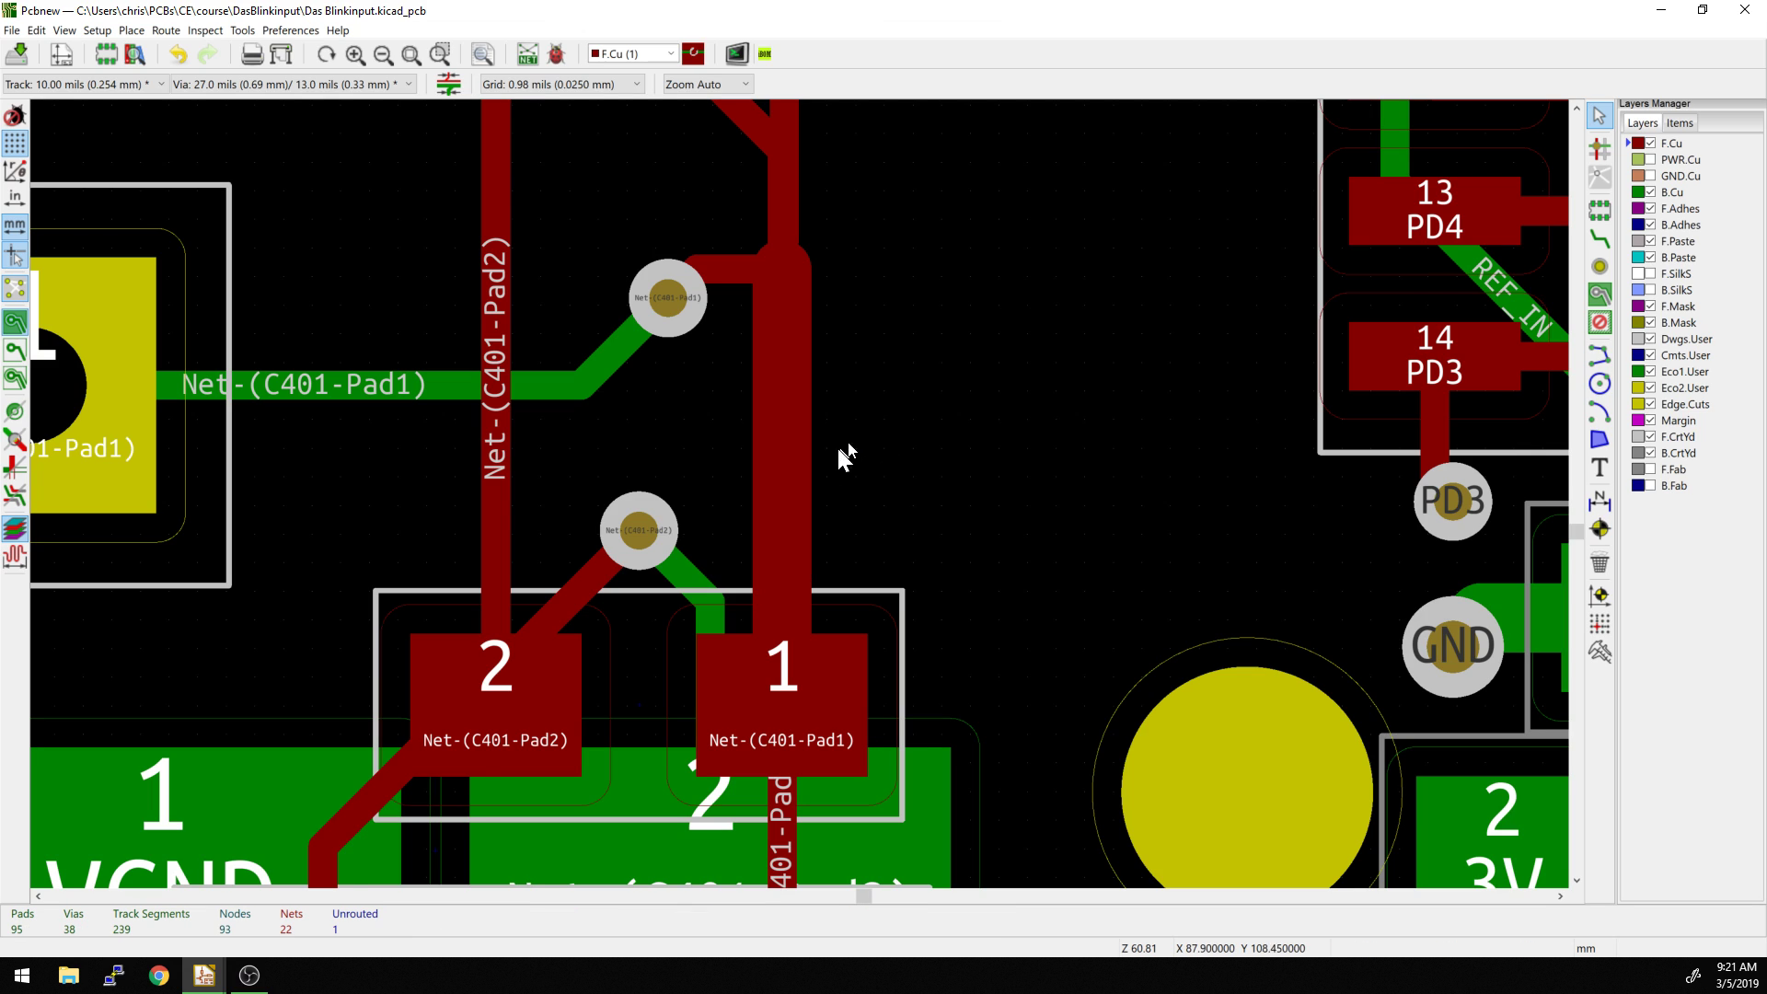
Delete the leftover 0.254 mm wide track segment lying under the wide track at pad 1.
{"action": "left_click", "coordinate": [779, 549]}
{"action": "left_click", "coordinate": [803, 584]}
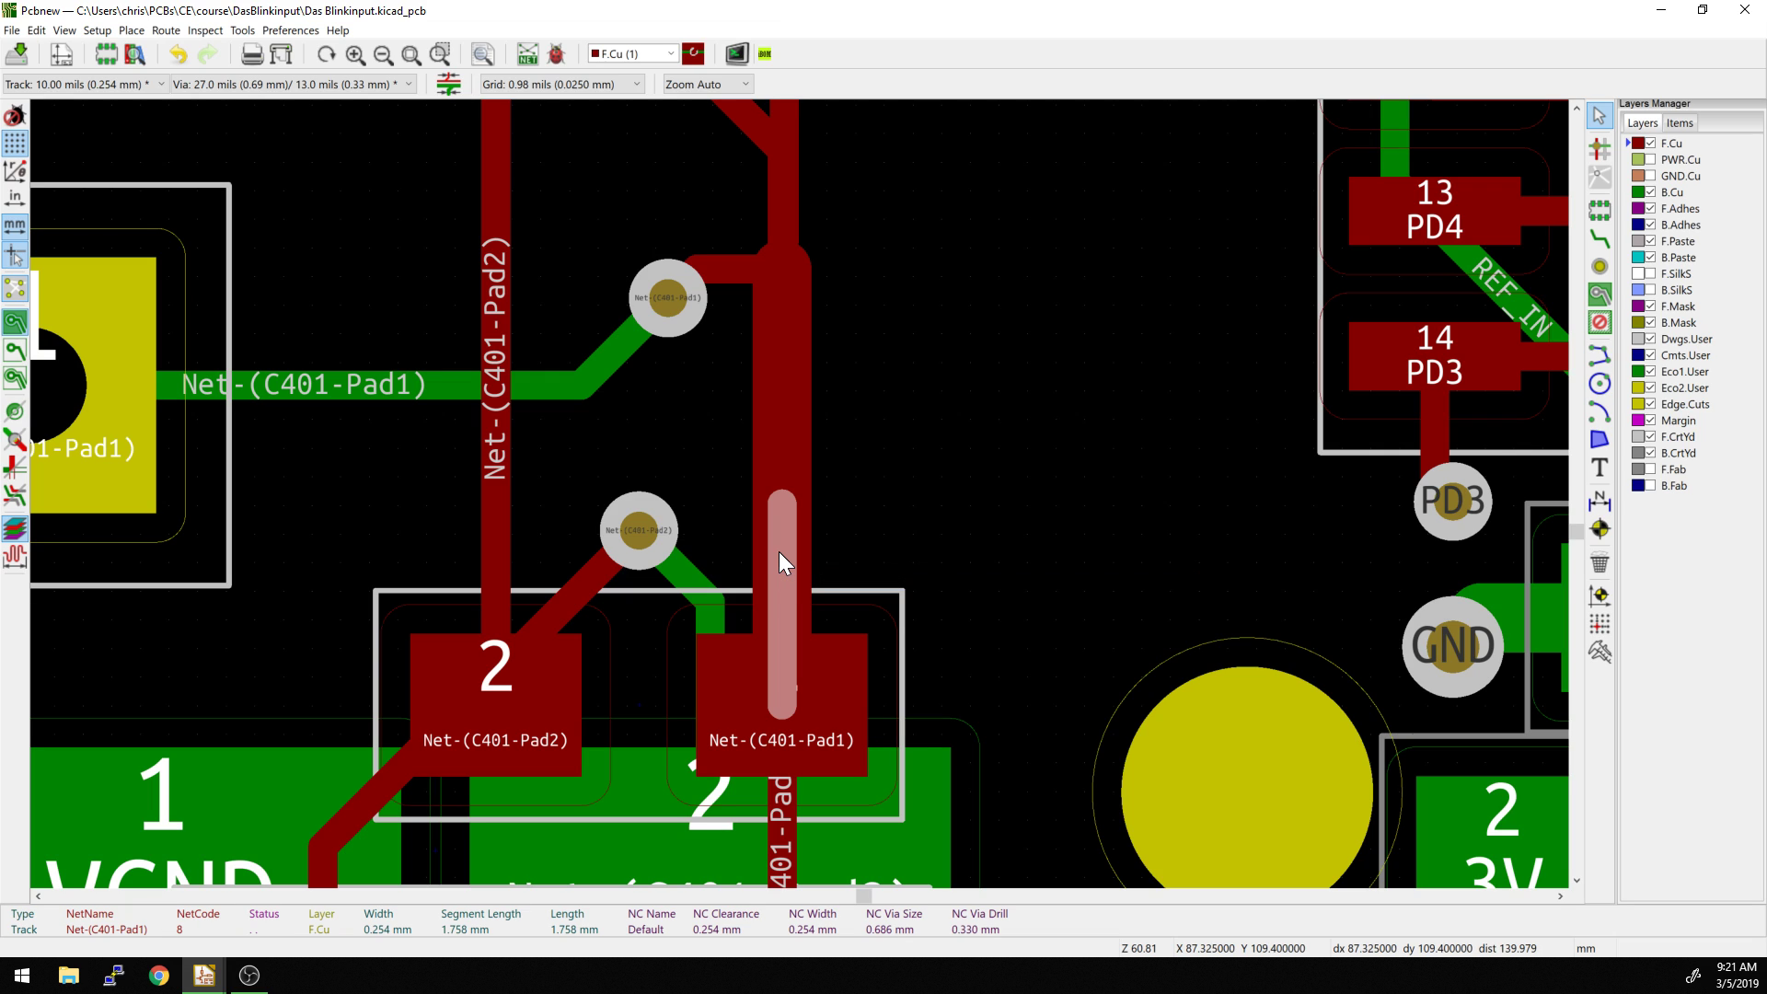
{"action": "key", "text": "Delete"}
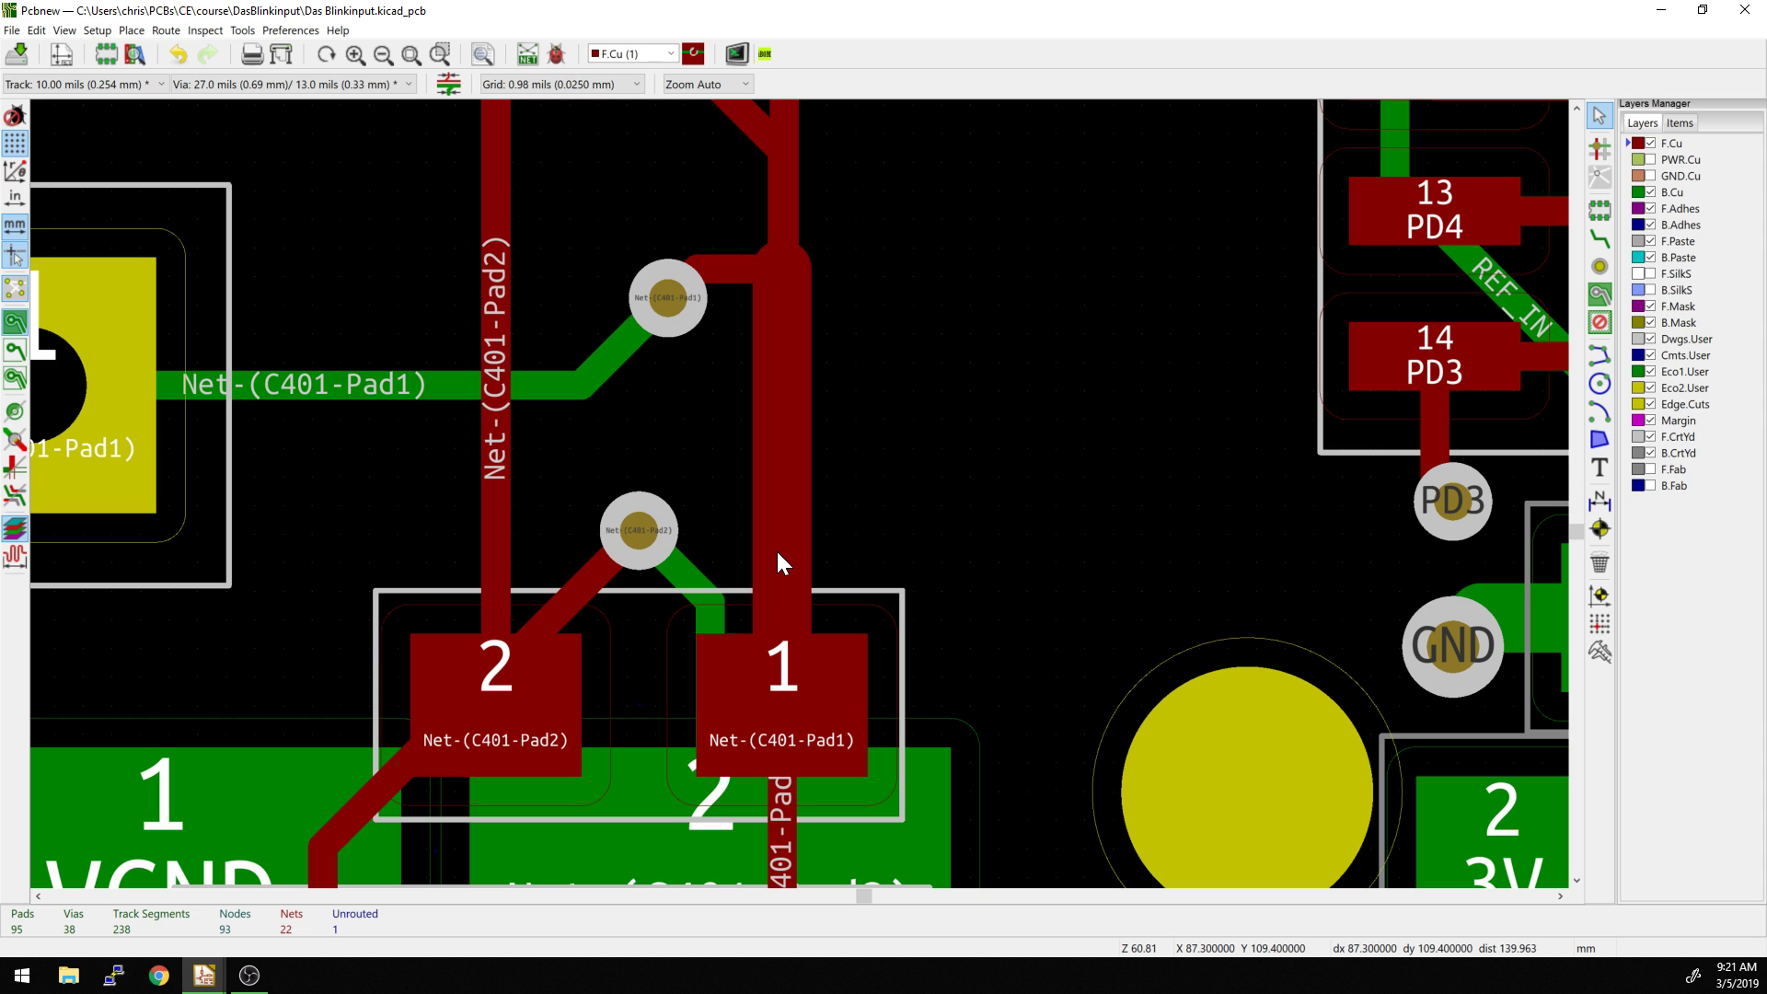
Route the wide F.Cu track over the thin one from the via branch up and across to pad 11 of the LM339.
{"action": "scroll", "coordinate": [776, 548], "scroll_direction": "down", "scroll_amount": 3}
{"action": "scroll", "coordinate": [799, 491], "scroll_direction": "up", "scroll_amount": 2}
{"action": "key", "text": "x"}
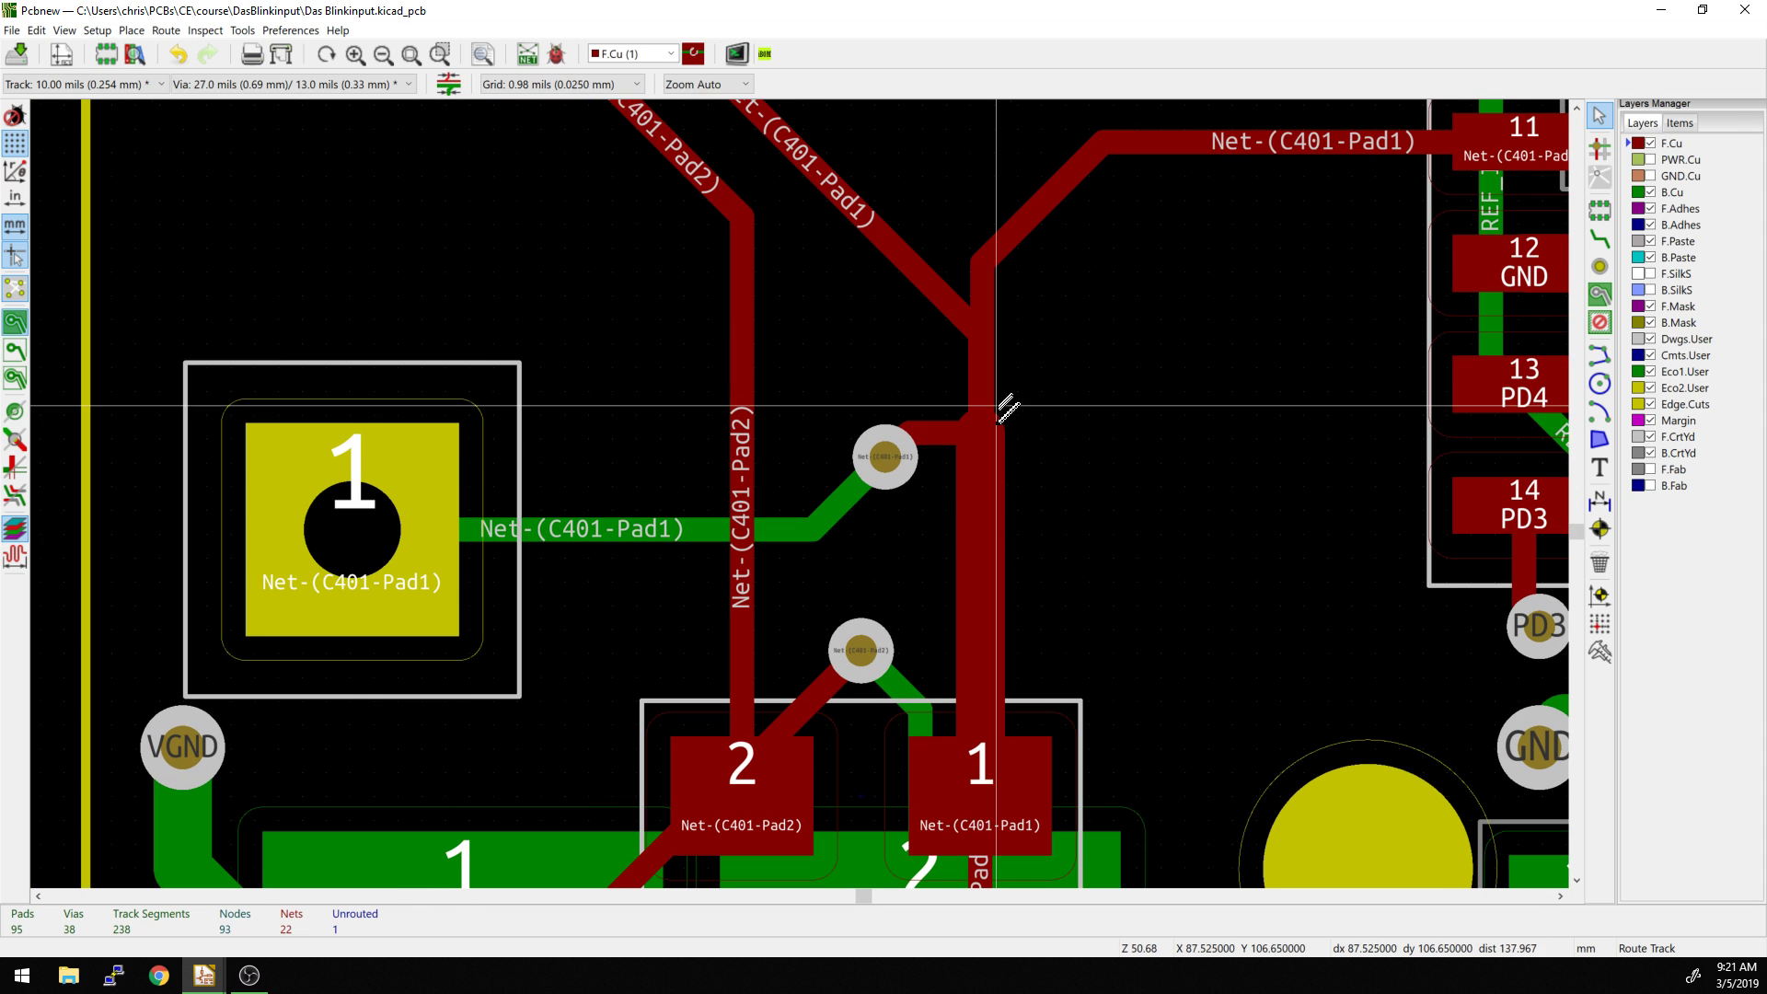
{"action": "left_click", "coordinate": [981, 434]}
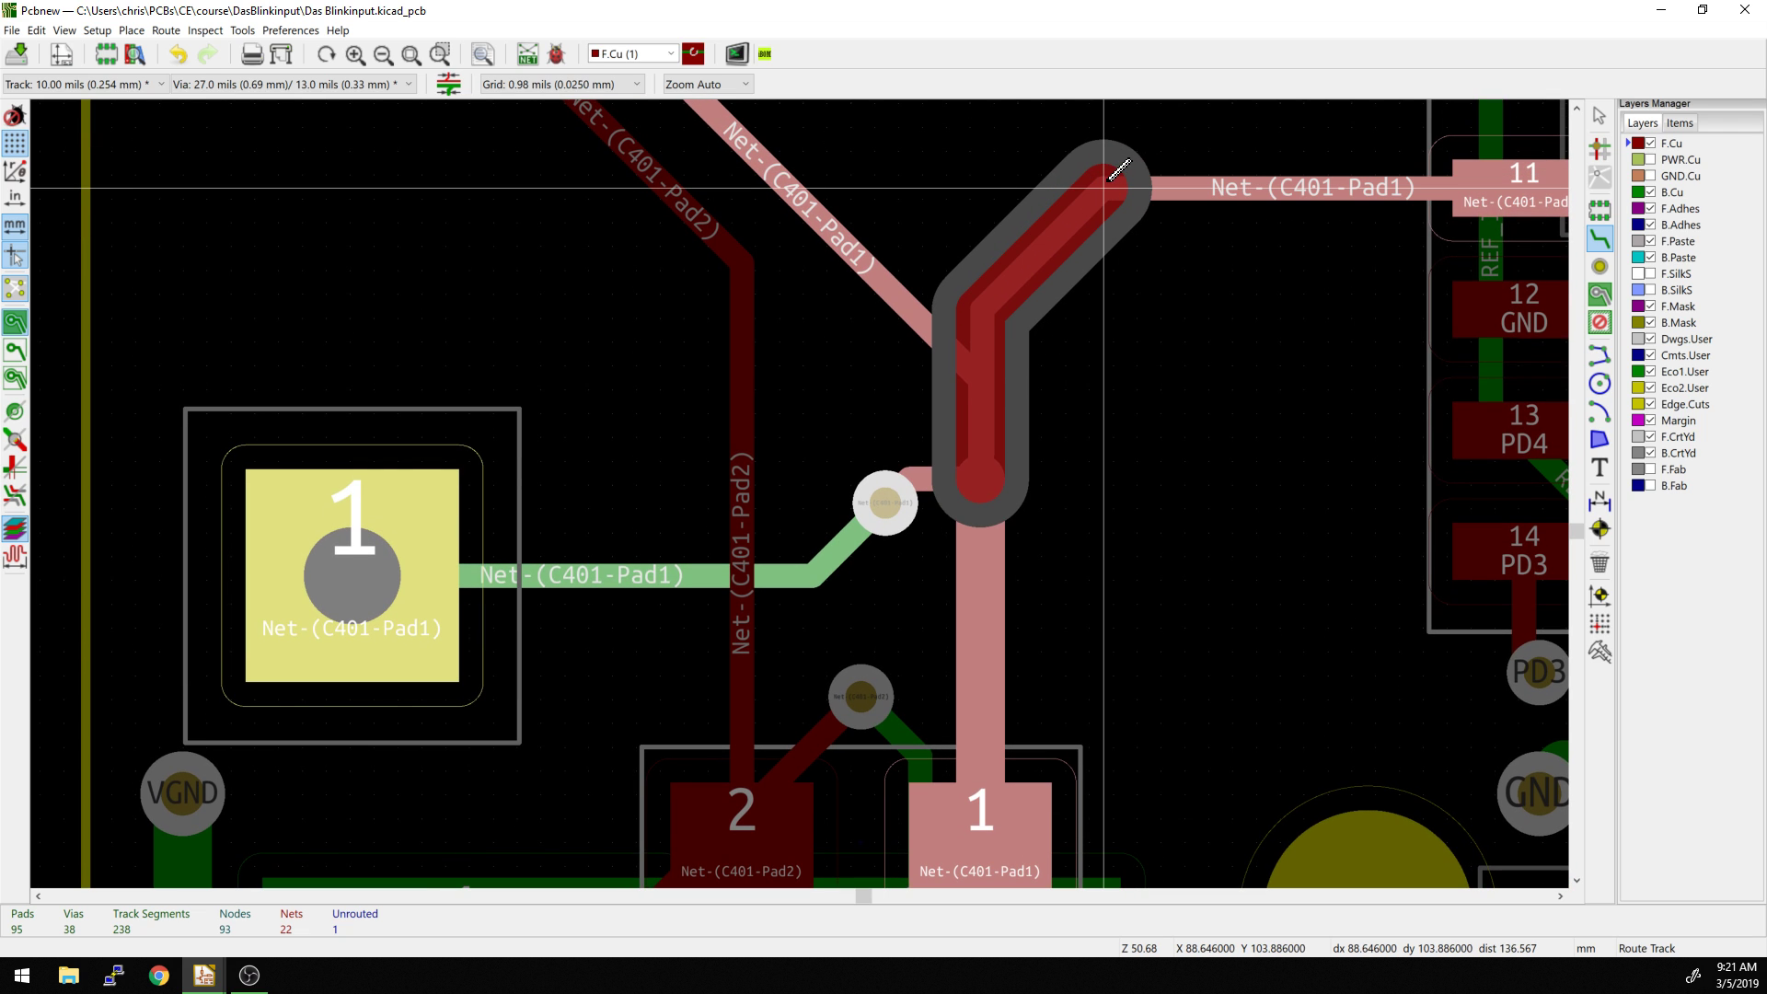
{"action": "left_click", "coordinate": [1119, 171]}
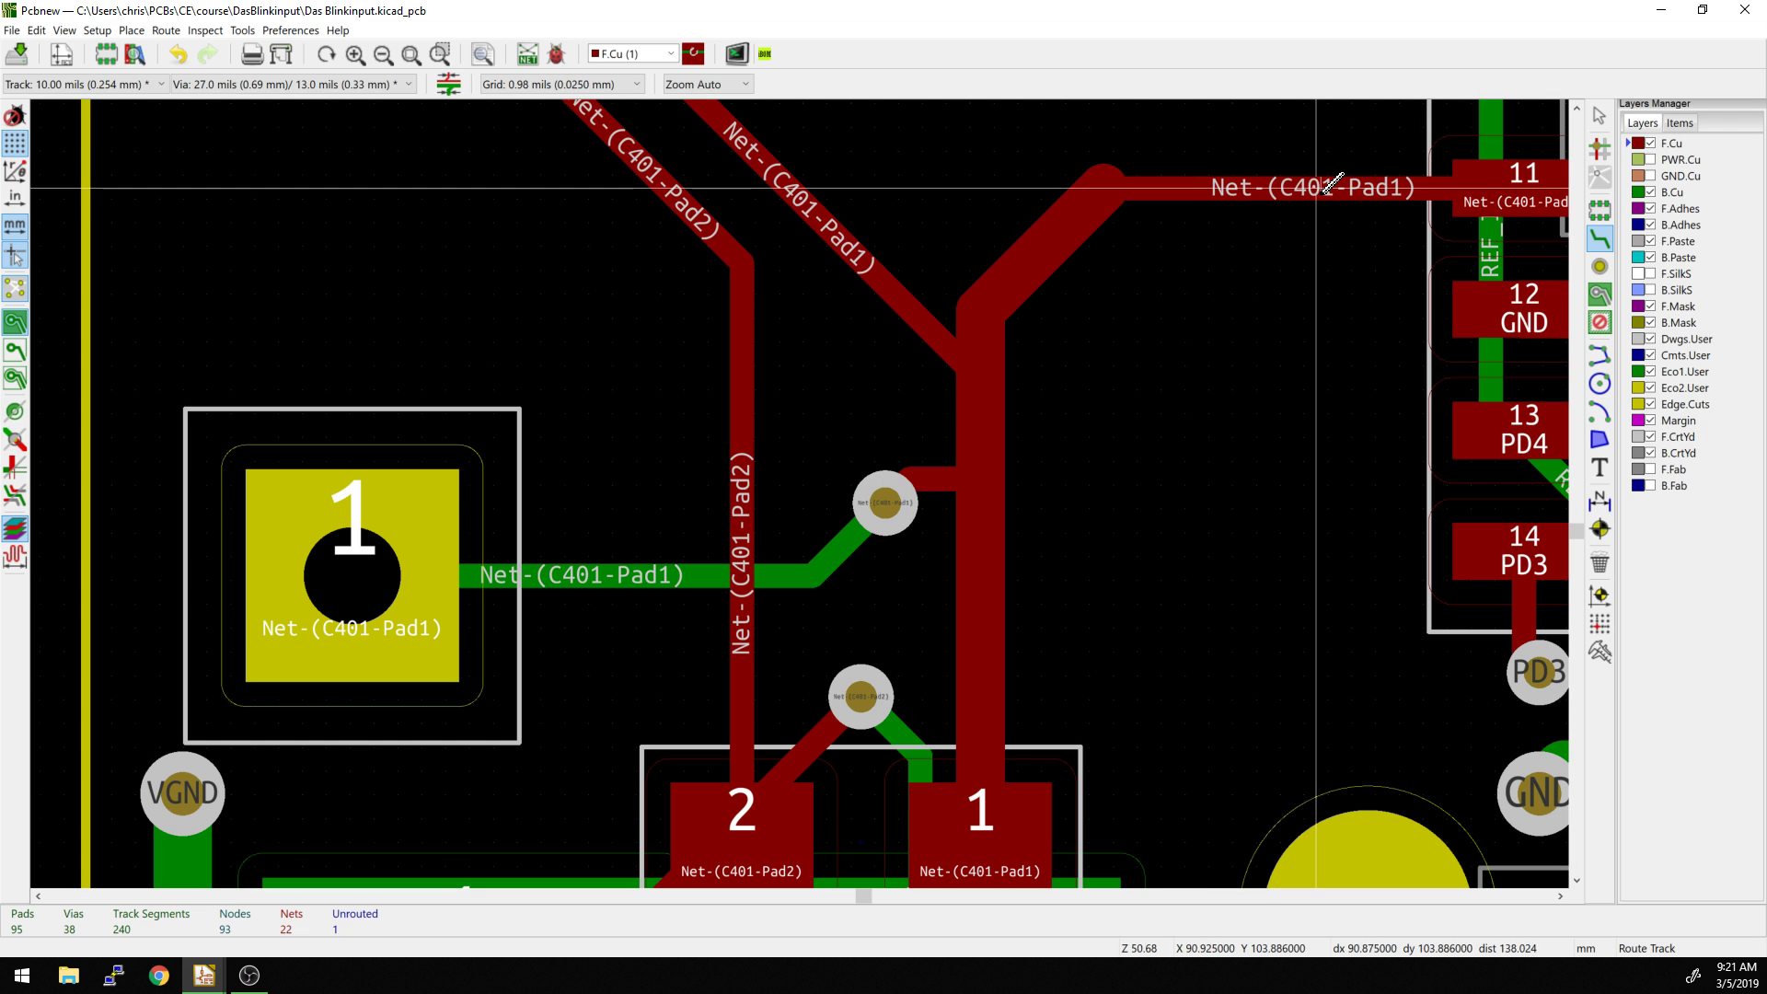
{"action": "left_click", "coordinate": [1118, 170]}
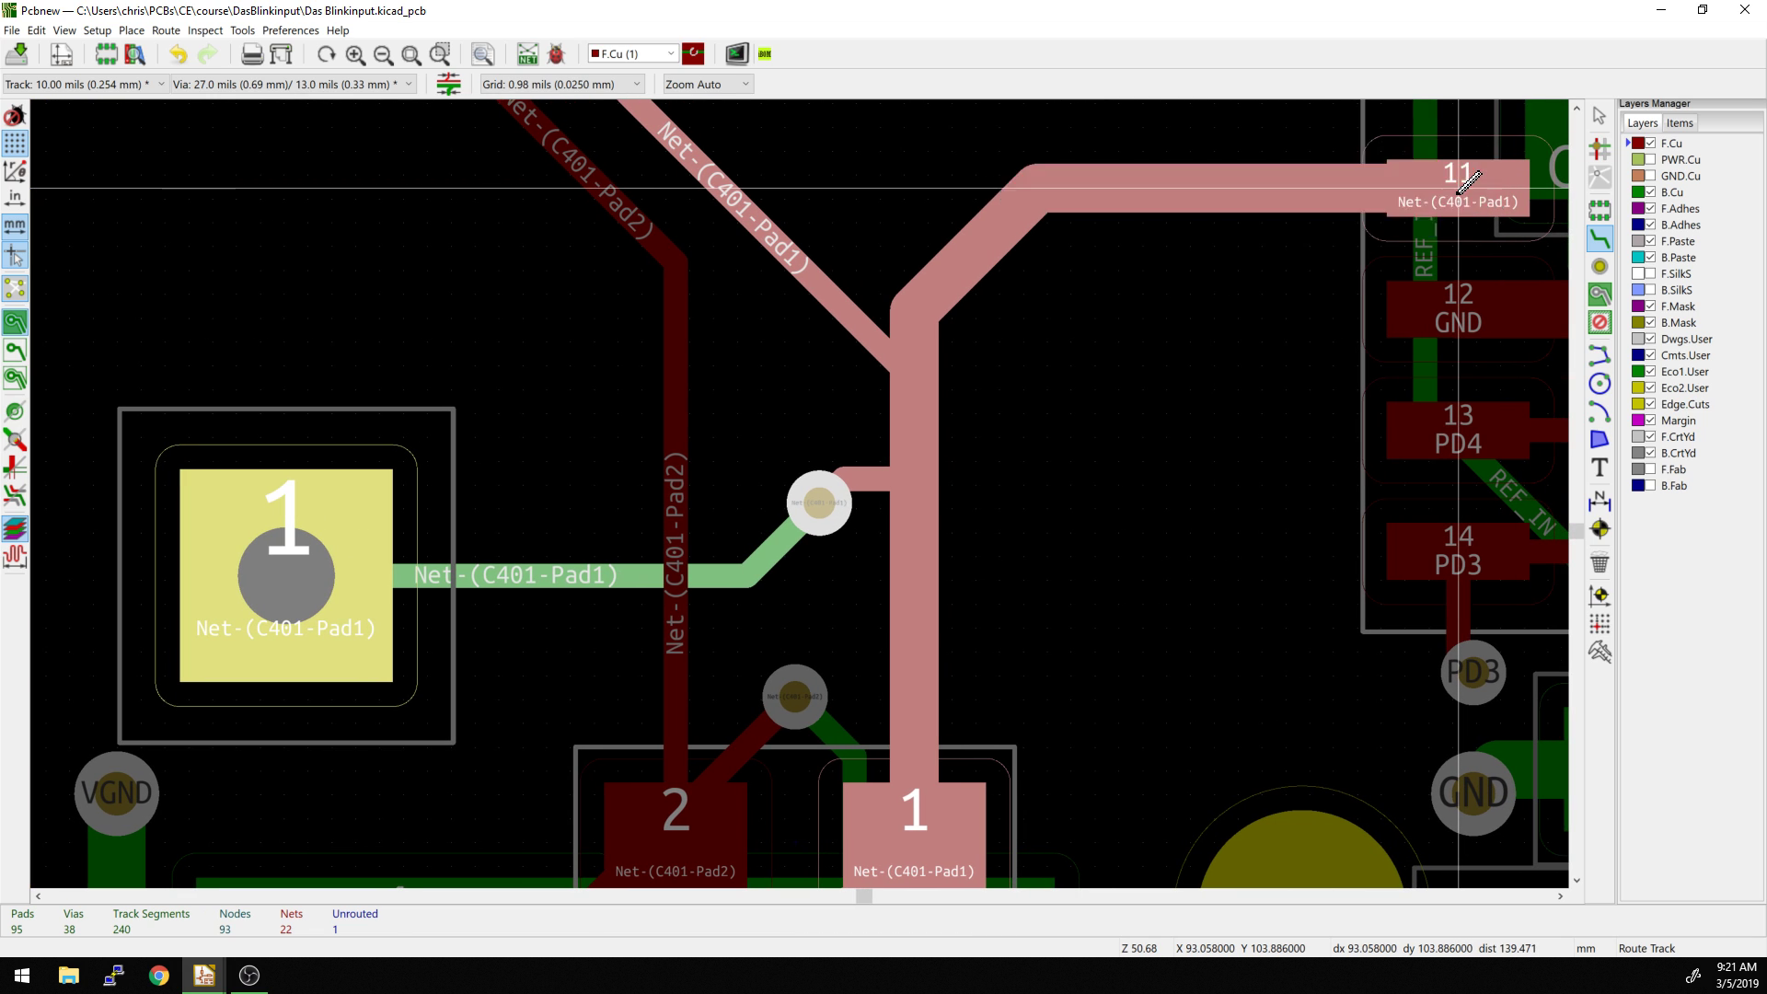
{"action": "left_click", "coordinate": [1470, 180]}
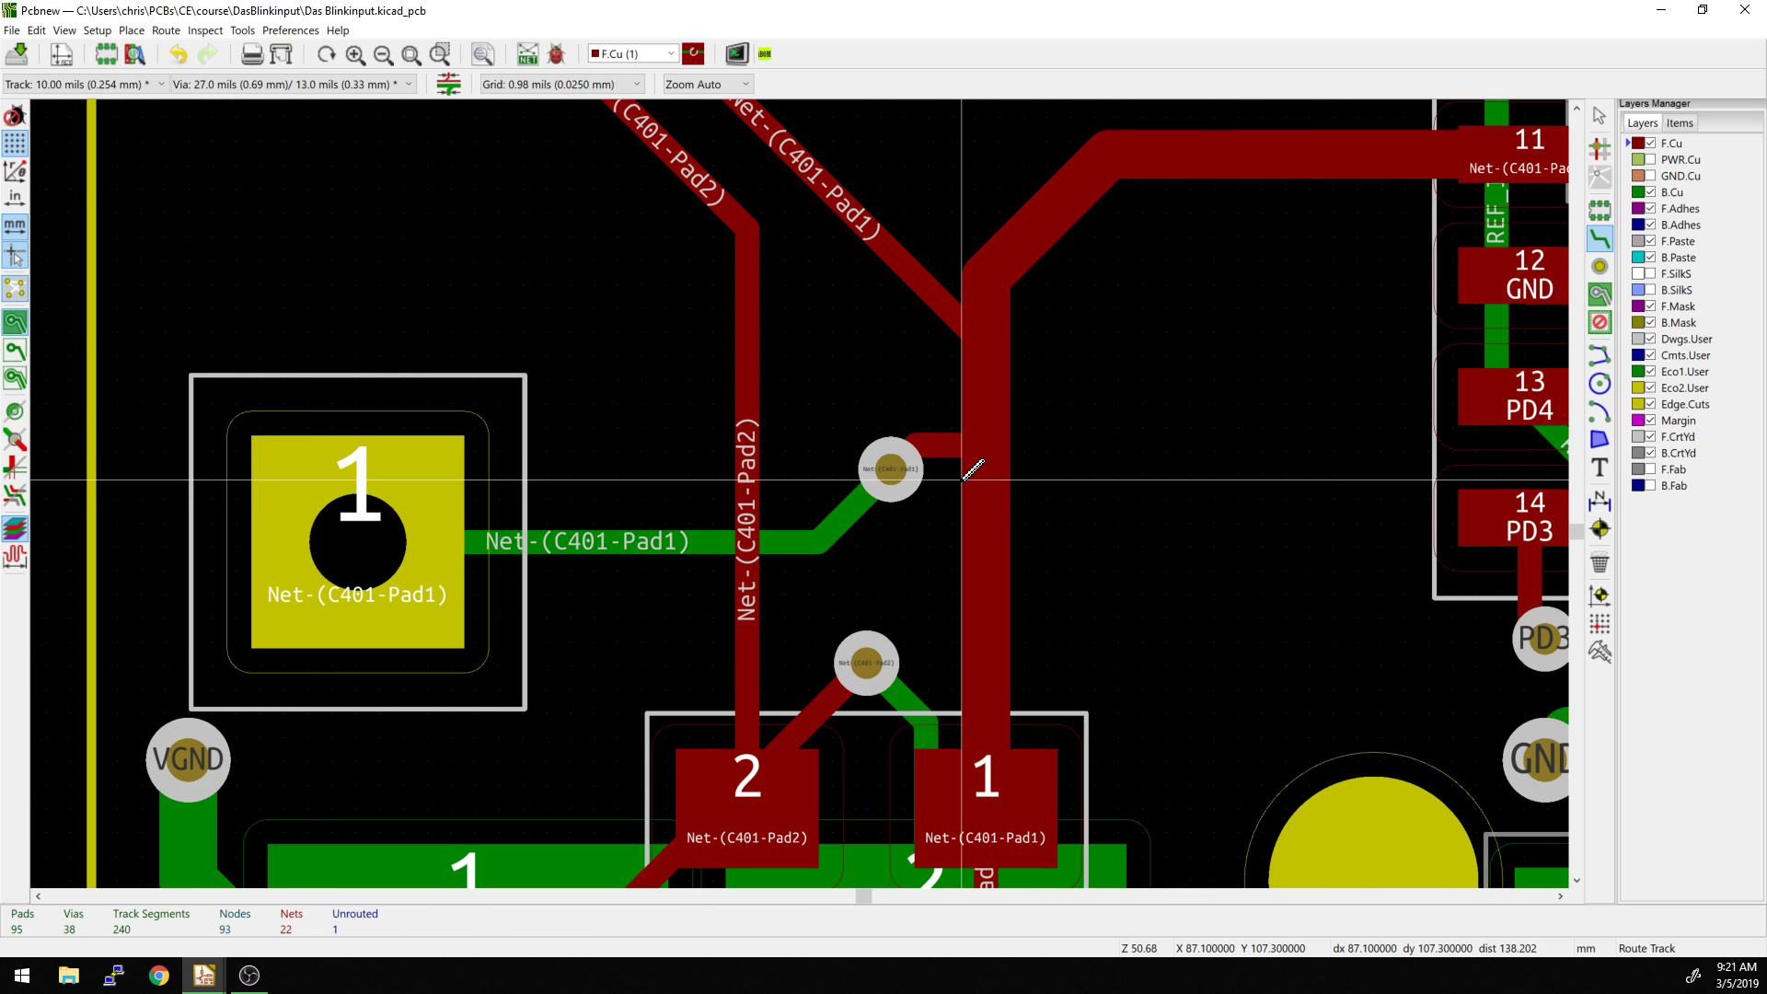
Examine the widened Net-(C401-Pad1) route and the thin tracks that still branch off it.
{"action": "scroll", "coordinate": [963, 479], "scroll_direction": "down", "scroll_amount": 3}
{"action": "scroll", "coordinate": [994, 445], "scroll_direction": "up", "scroll_amount": 4}
{"action": "scroll", "coordinate": [809, 477], "scroll_direction": "down", "scroll_amount": 3}
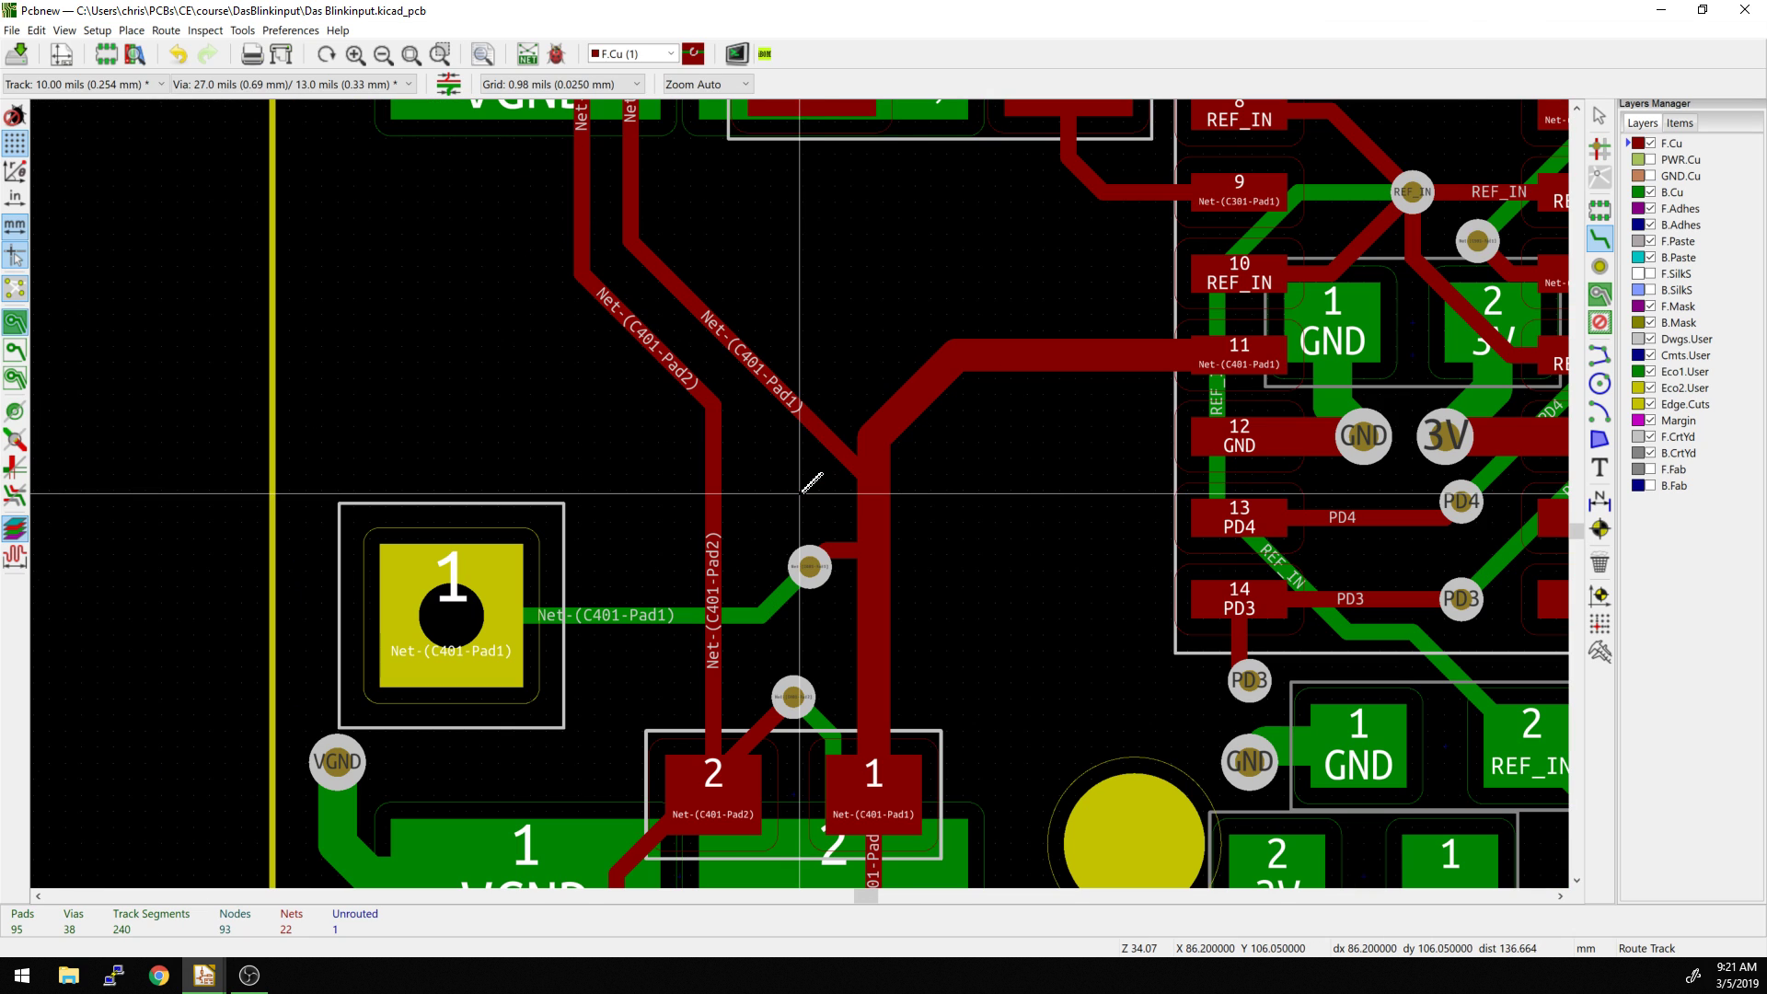
{"action": "scroll", "coordinate": [801, 491], "scroll_direction": "up", "scroll_amount": 2}
{"action": "scroll", "coordinate": [801, 491], "scroll_direction": "down", "scroll_amount": 2}
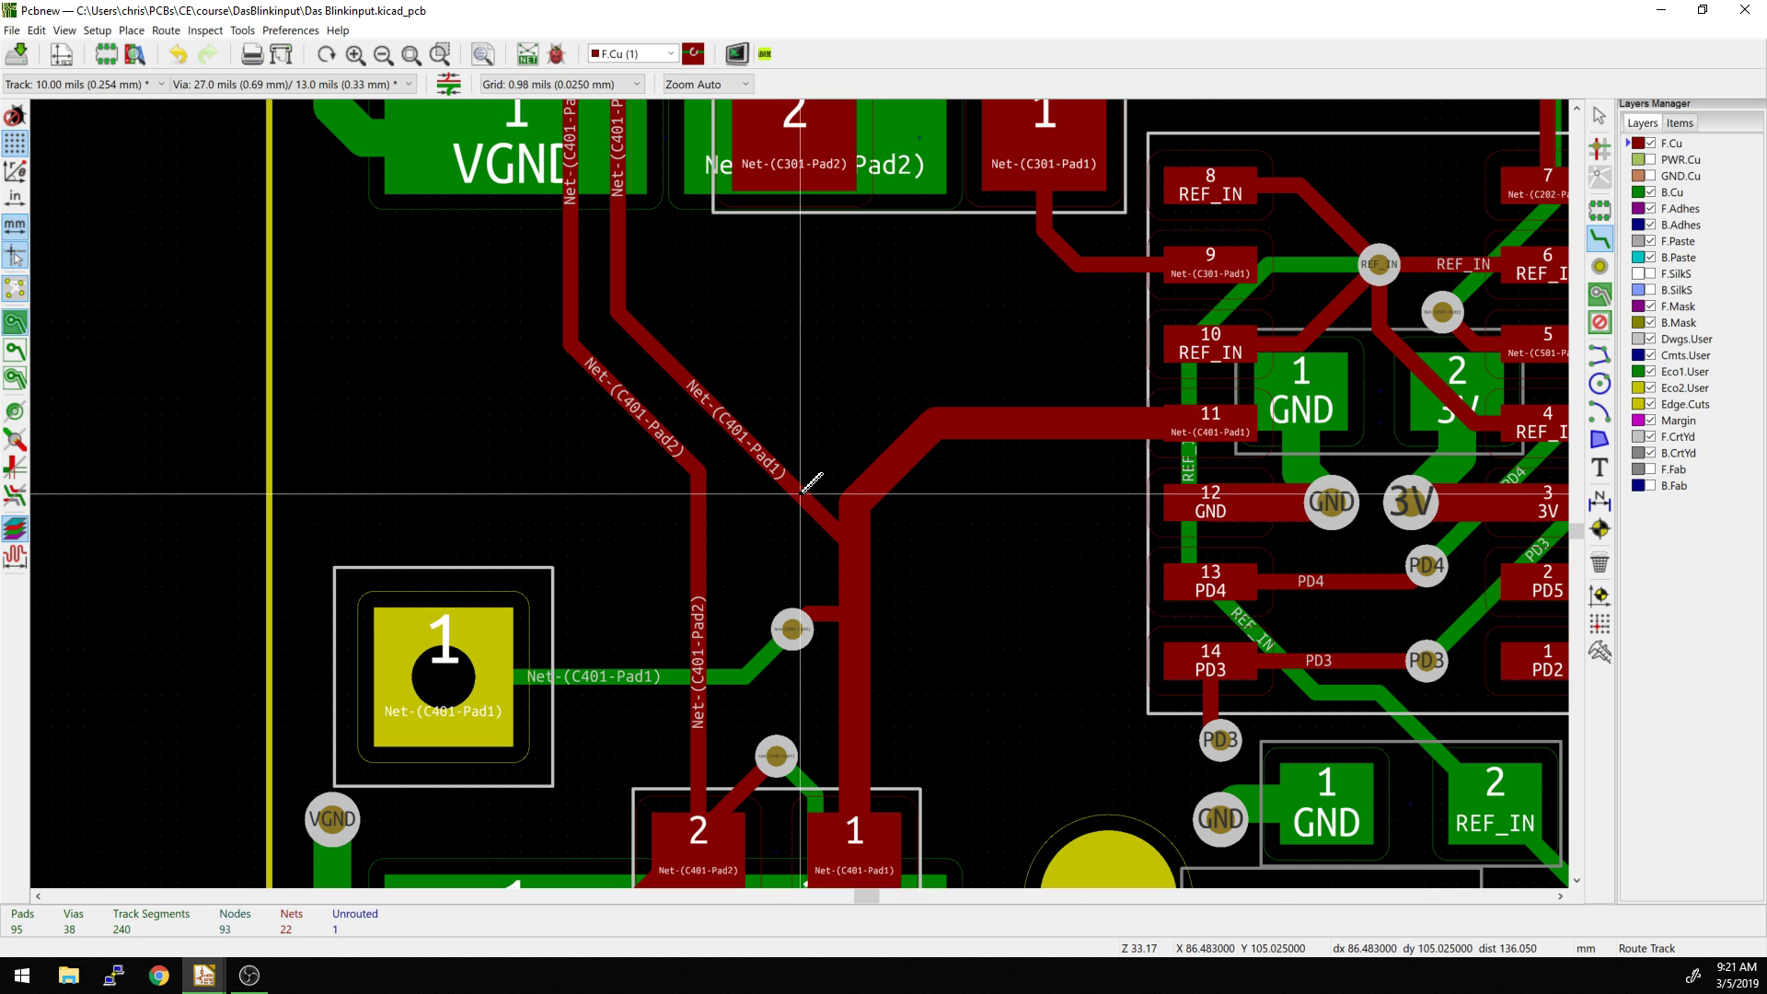
{"action": "scroll", "coordinate": [801, 492], "scroll_direction": "down", "scroll_amount": 3}
{"action": "scroll", "coordinate": [801, 492], "scroll_direction": "up", "scroll_amount": 3}
{"action": "scroll", "coordinate": [840, 460], "scroll_direction": "down", "scroll_amount": 1}
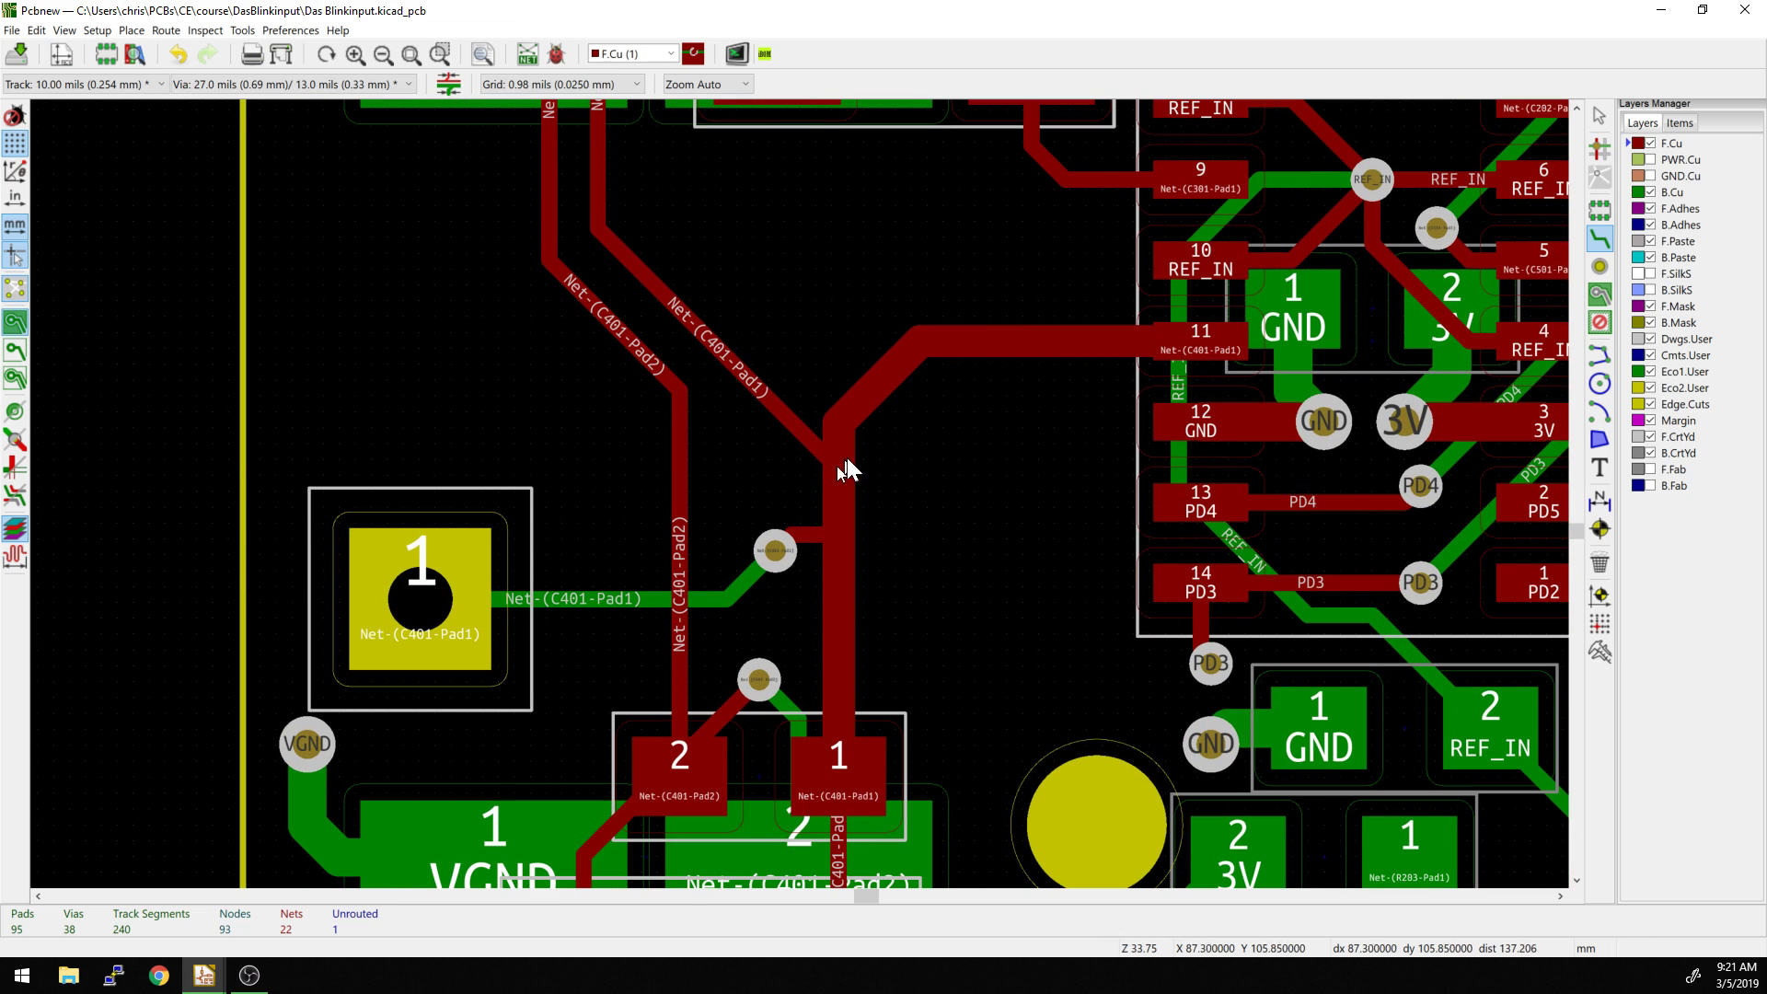
{"action": "scroll", "coordinate": [799, 491], "scroll_direction": "up", "scroll_amount": 1}
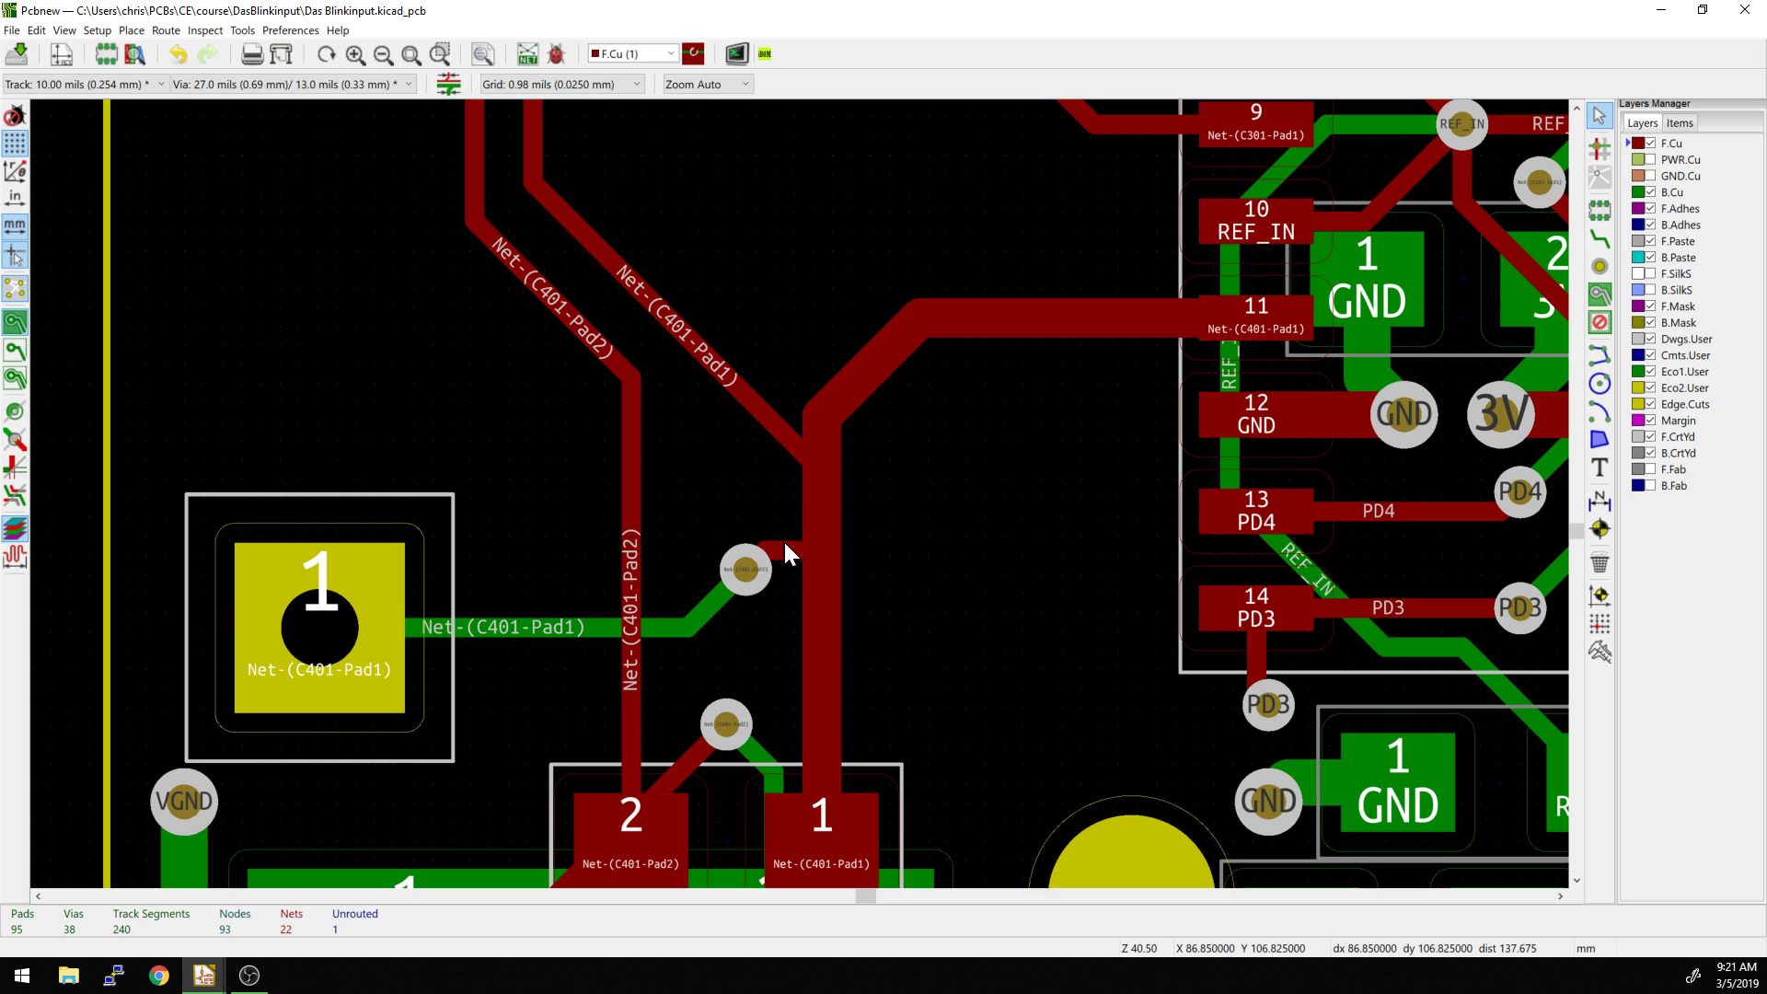
Delete the short thin F.Cu track between the Net-(C401-Pad1) via and the wide track, and undo the deletion.
{"action": "scroll", "coordinate": [797, 512], "scroll_direction": "up", "scroll_amount": 2}
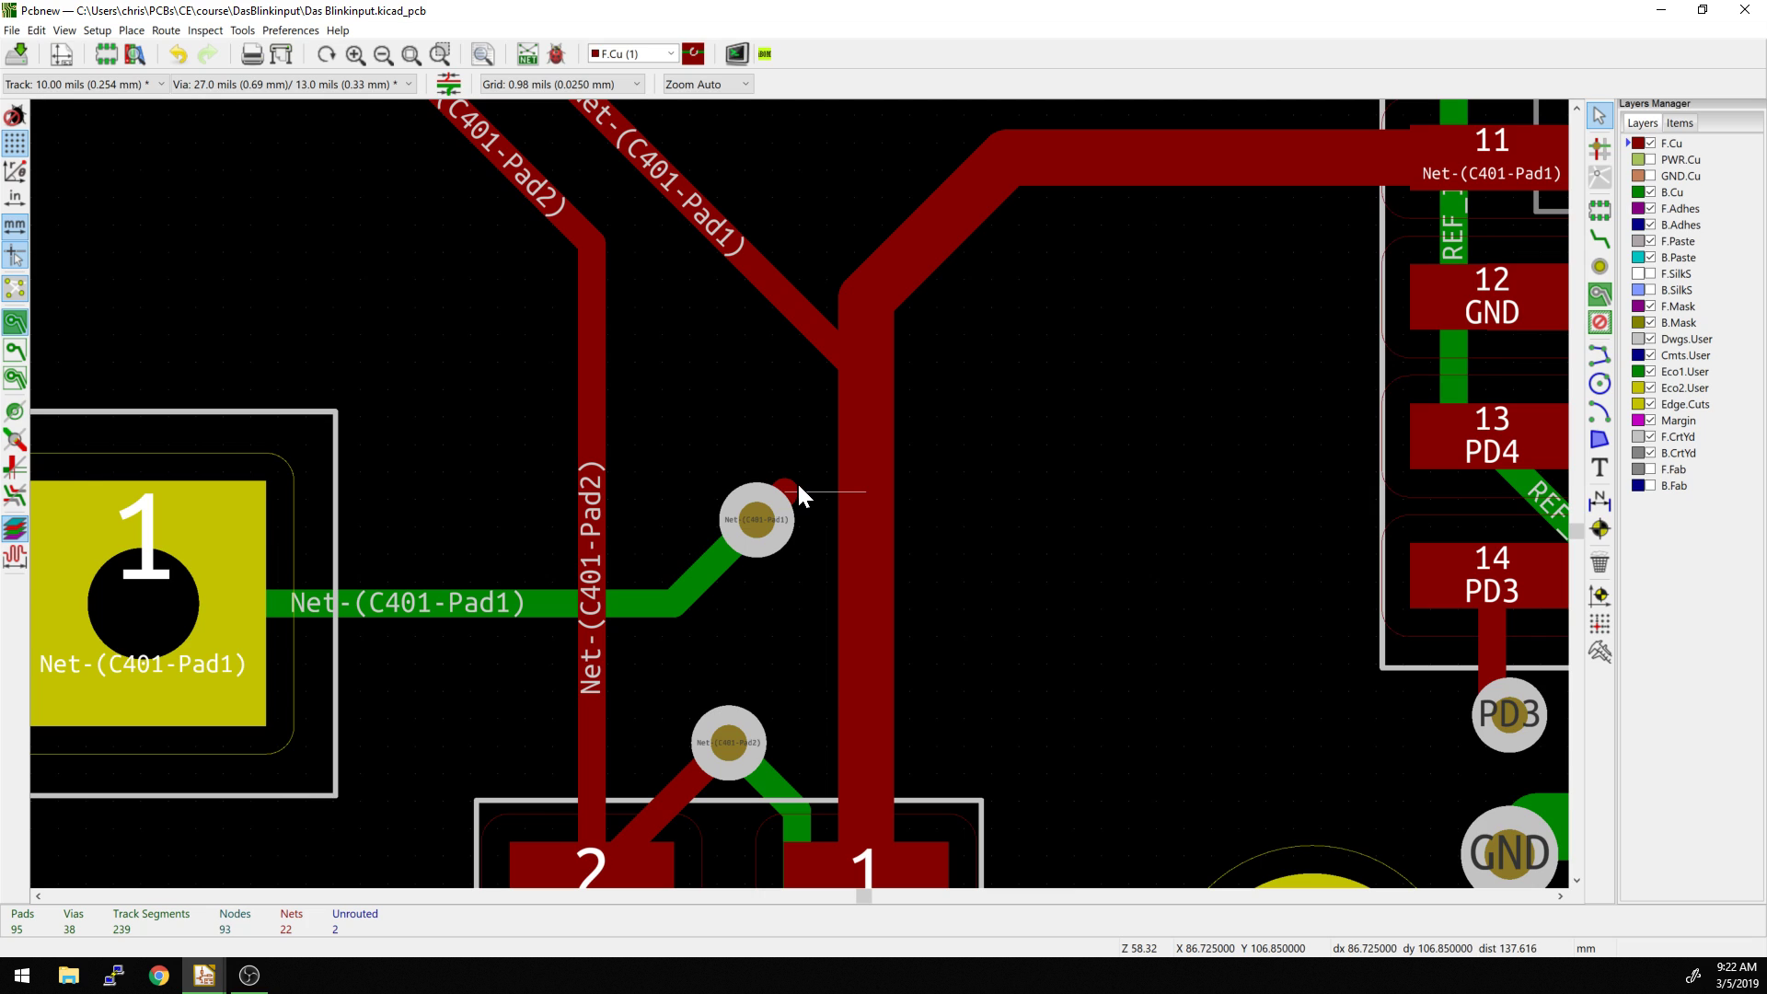
{"action": "left_click", "coordinate": [815, 490]}
{"action": "key", "text": "Delete"}
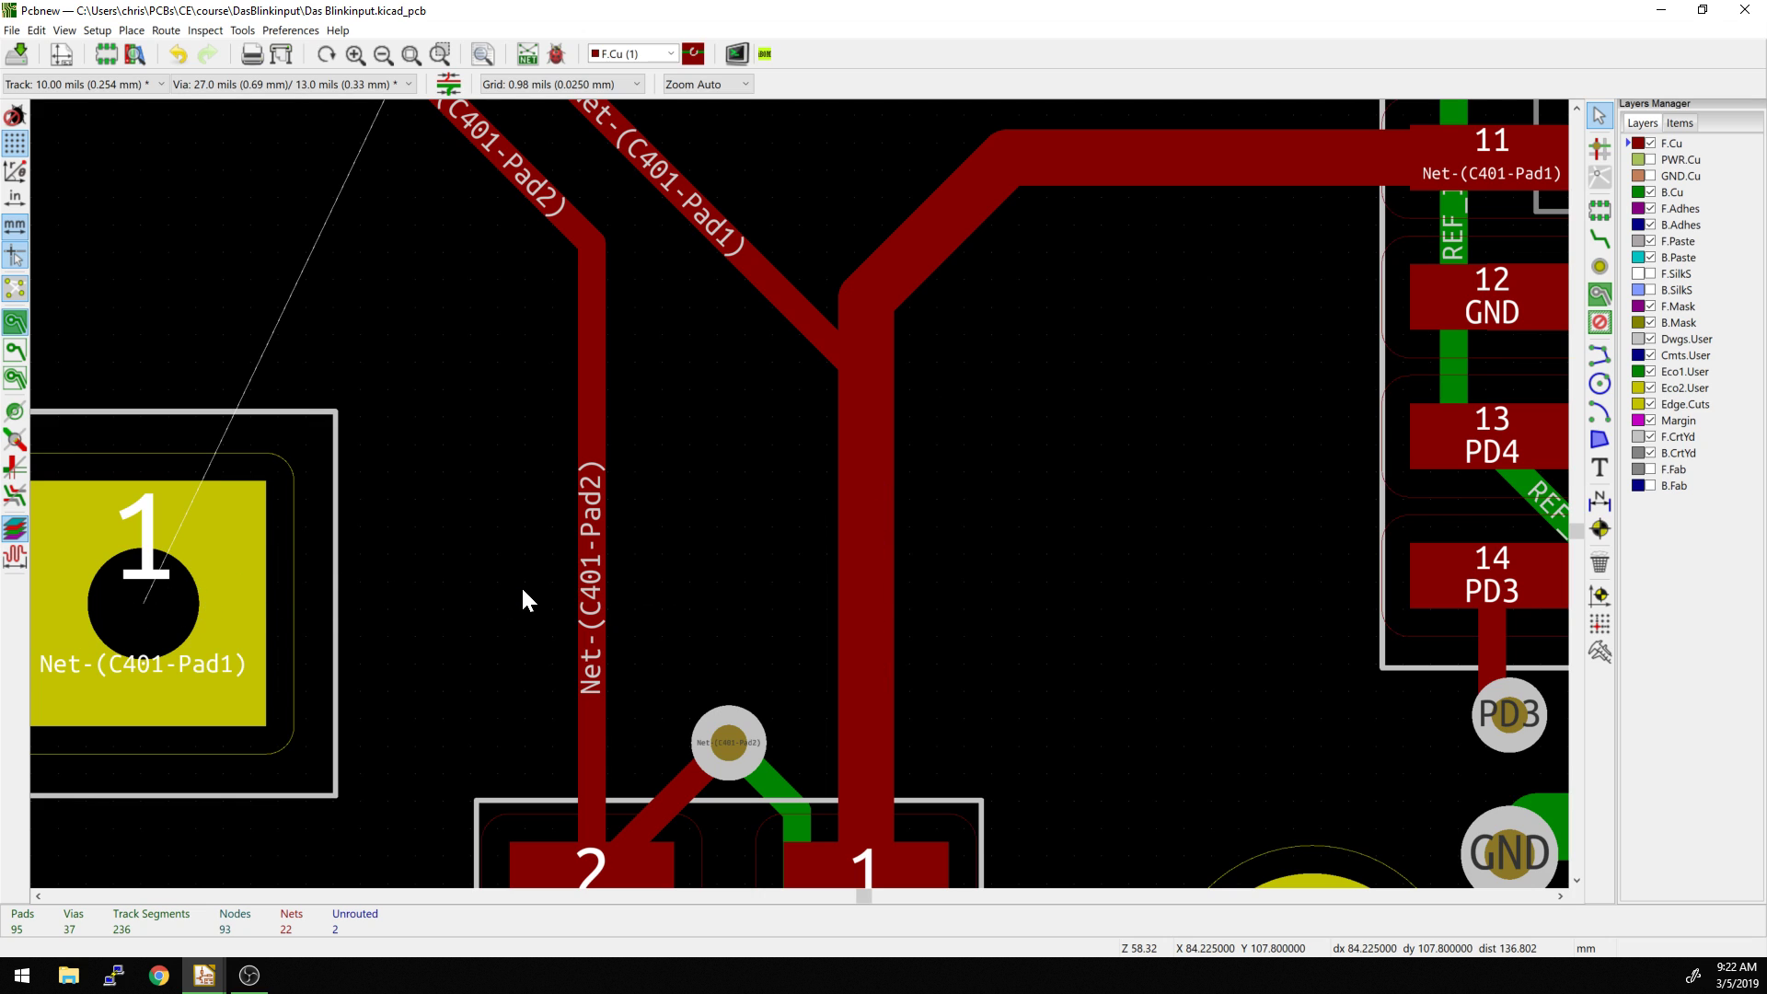
{"action": "key", "text": "ctrl+z"}
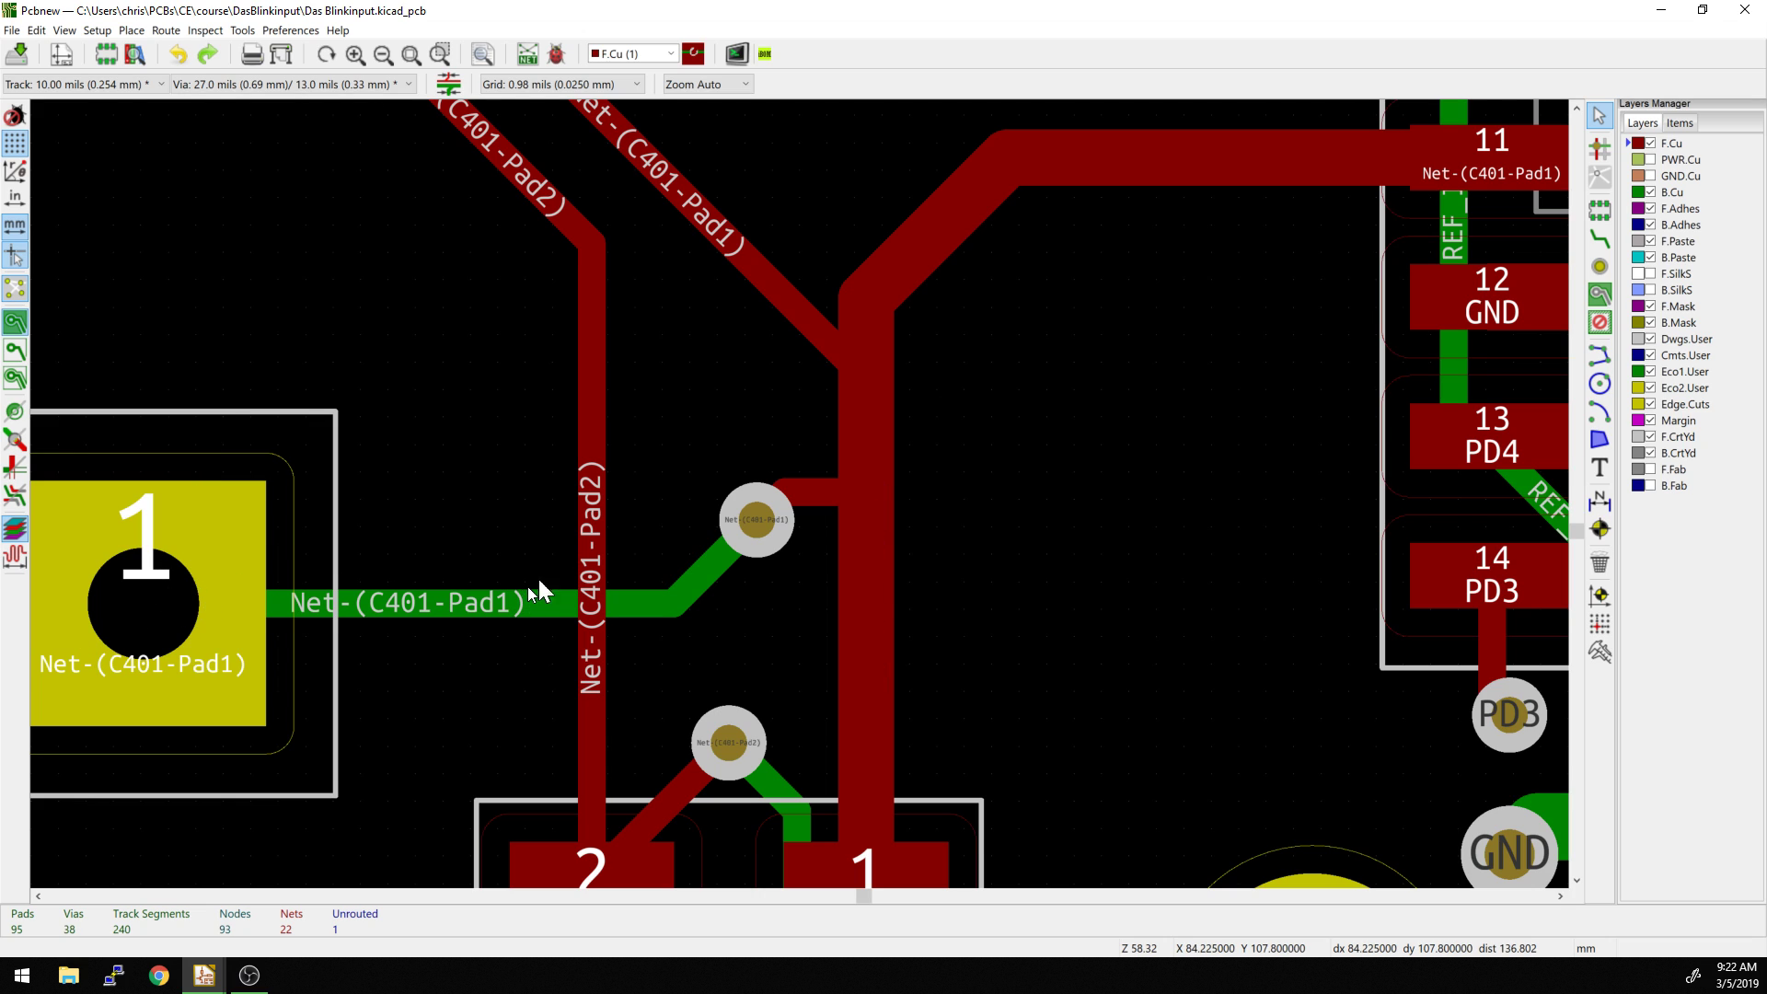
Select the short F.Cu stub beside the Net-(C401-Pad1) via and compare its connected copper with its trivial connection.
{"action": "left_click", "coordinate": [808, 495]}
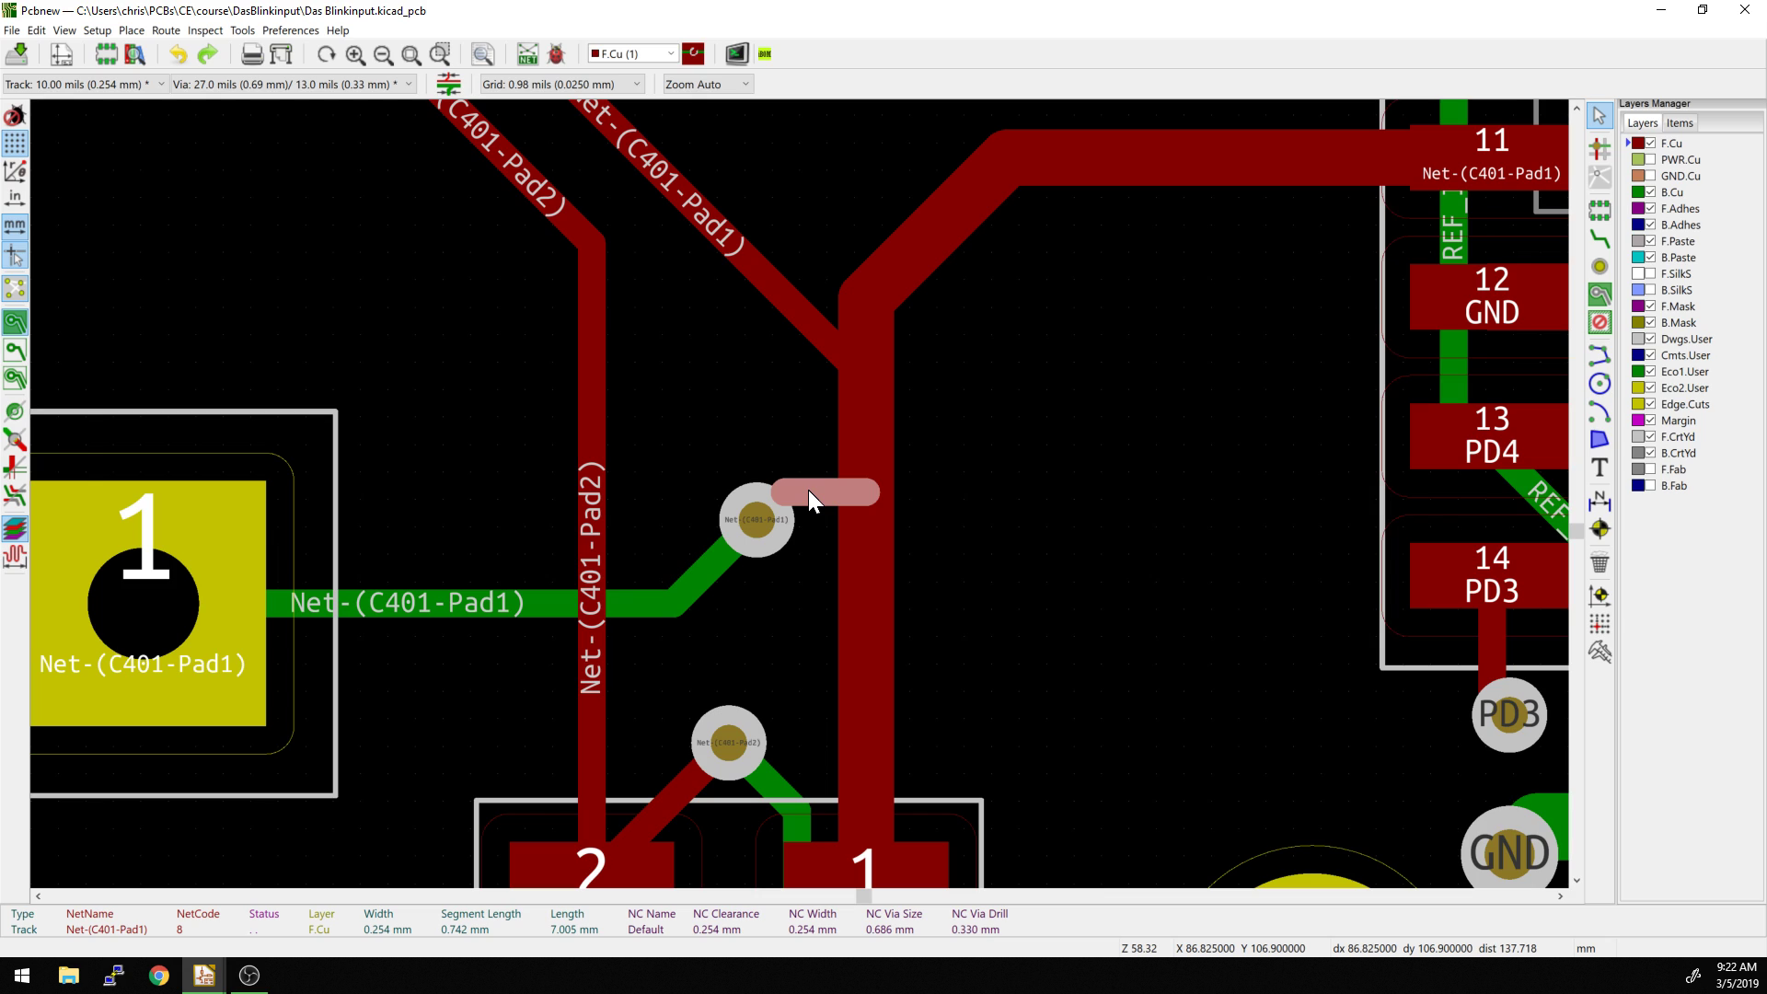
{"action": "key", "text": "u"}
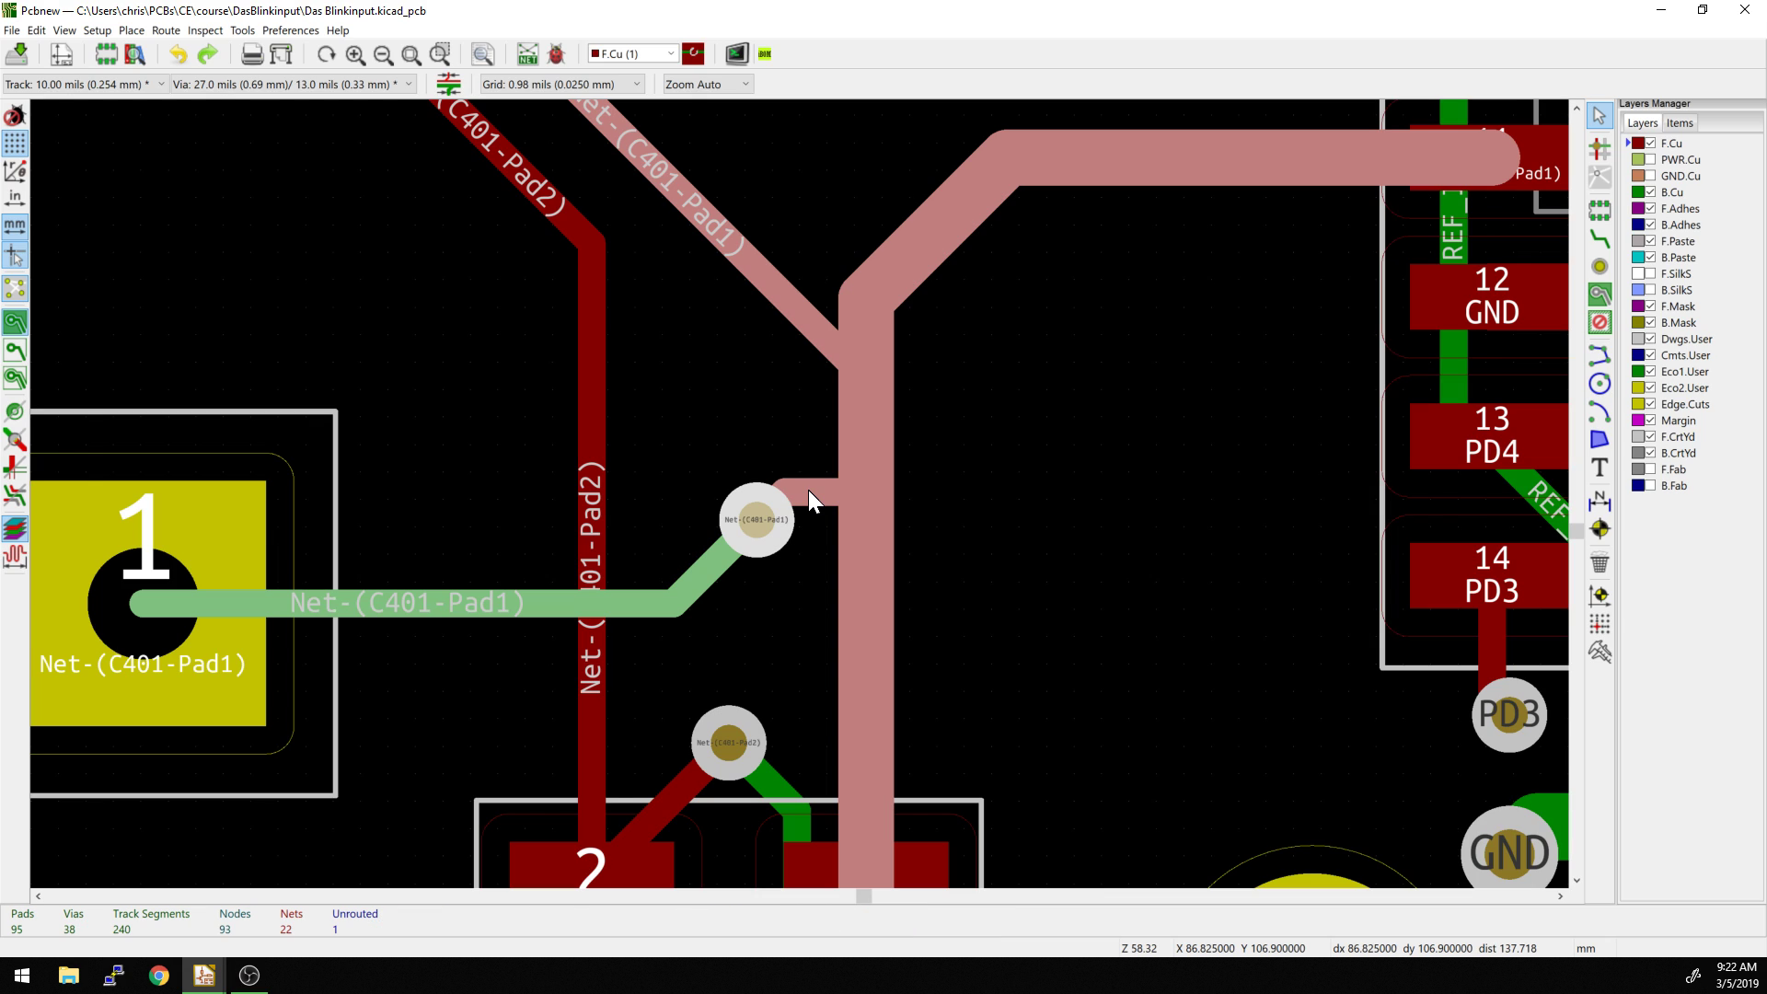
{"action": "left_click", "coordinate": [808, 489]}
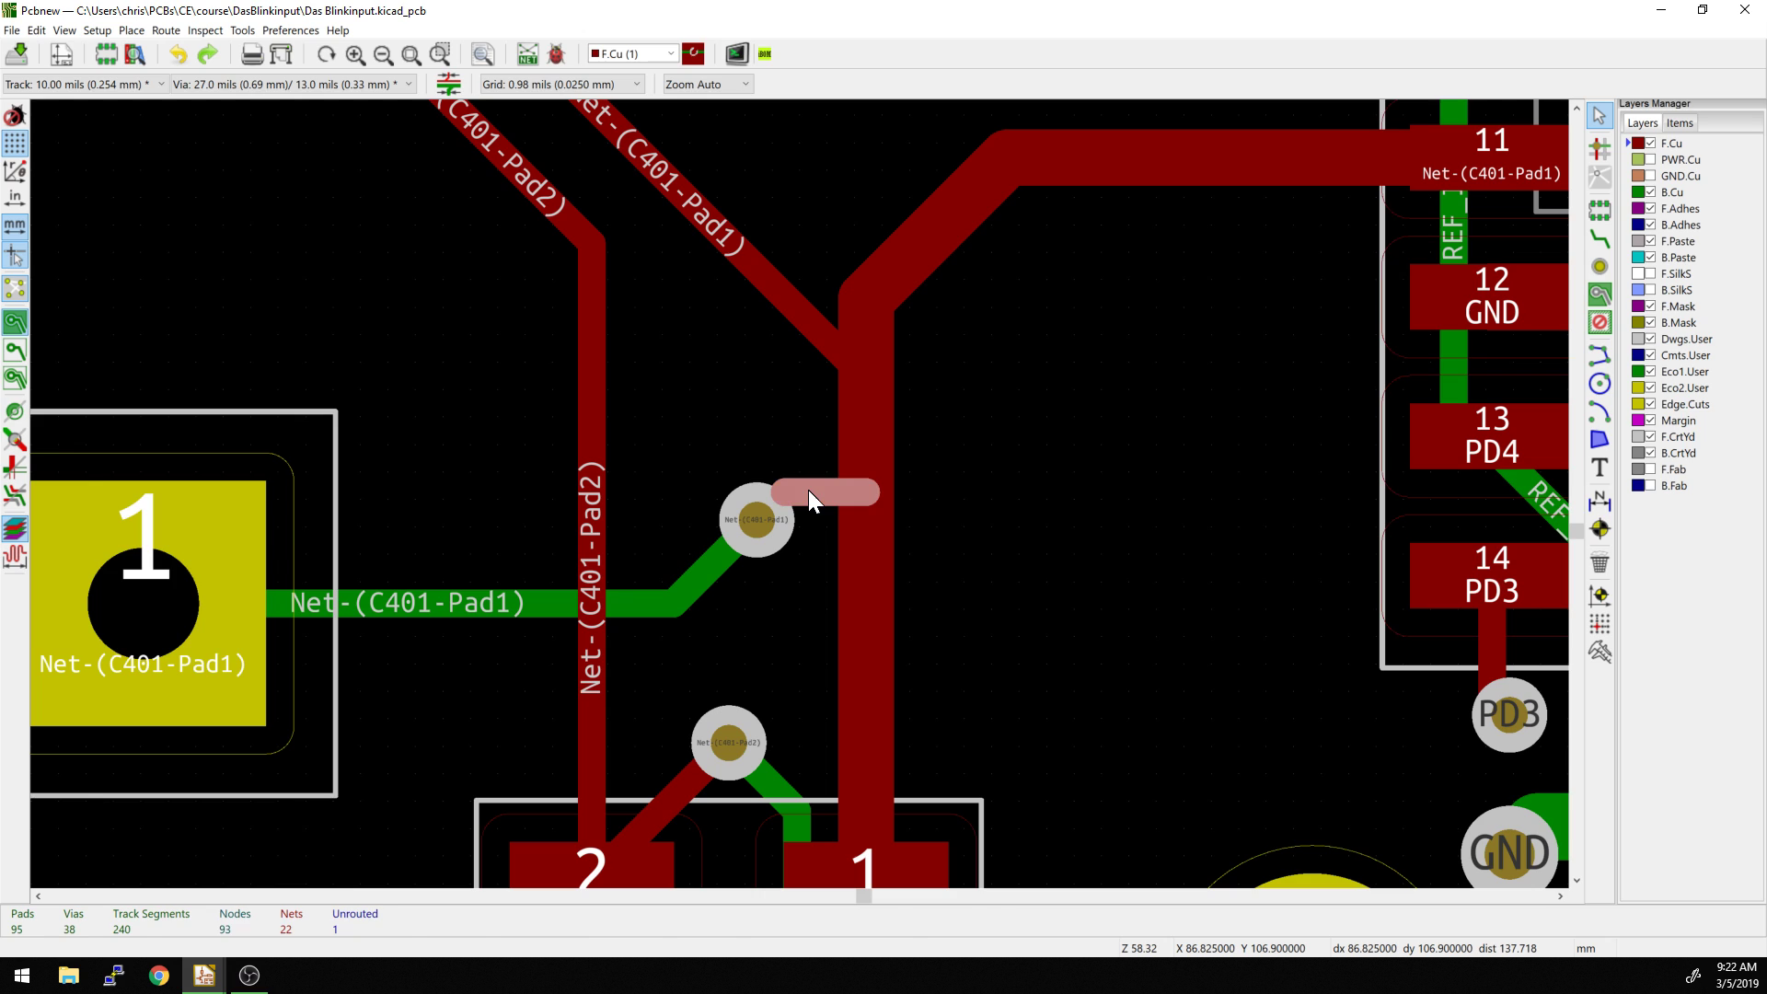
{"action": "right_click", "coordinate": [808, 490]}
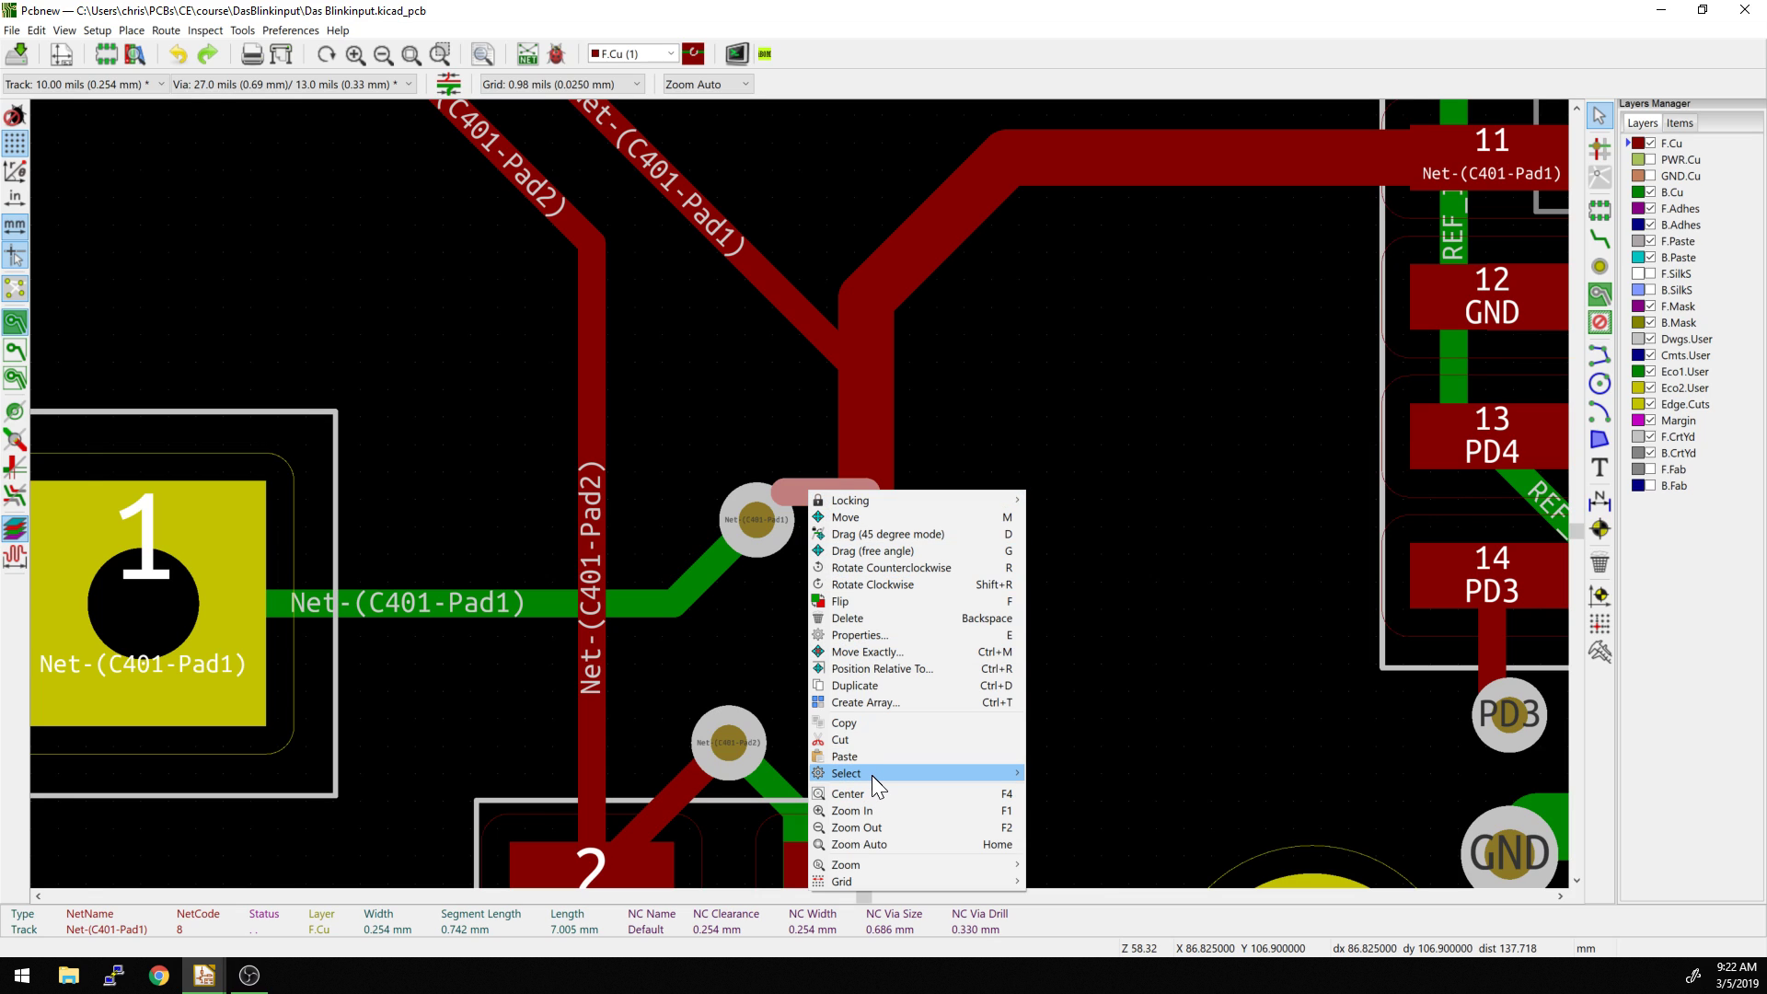
{"action": "mouse_move", "coordinate": [871, 775]}
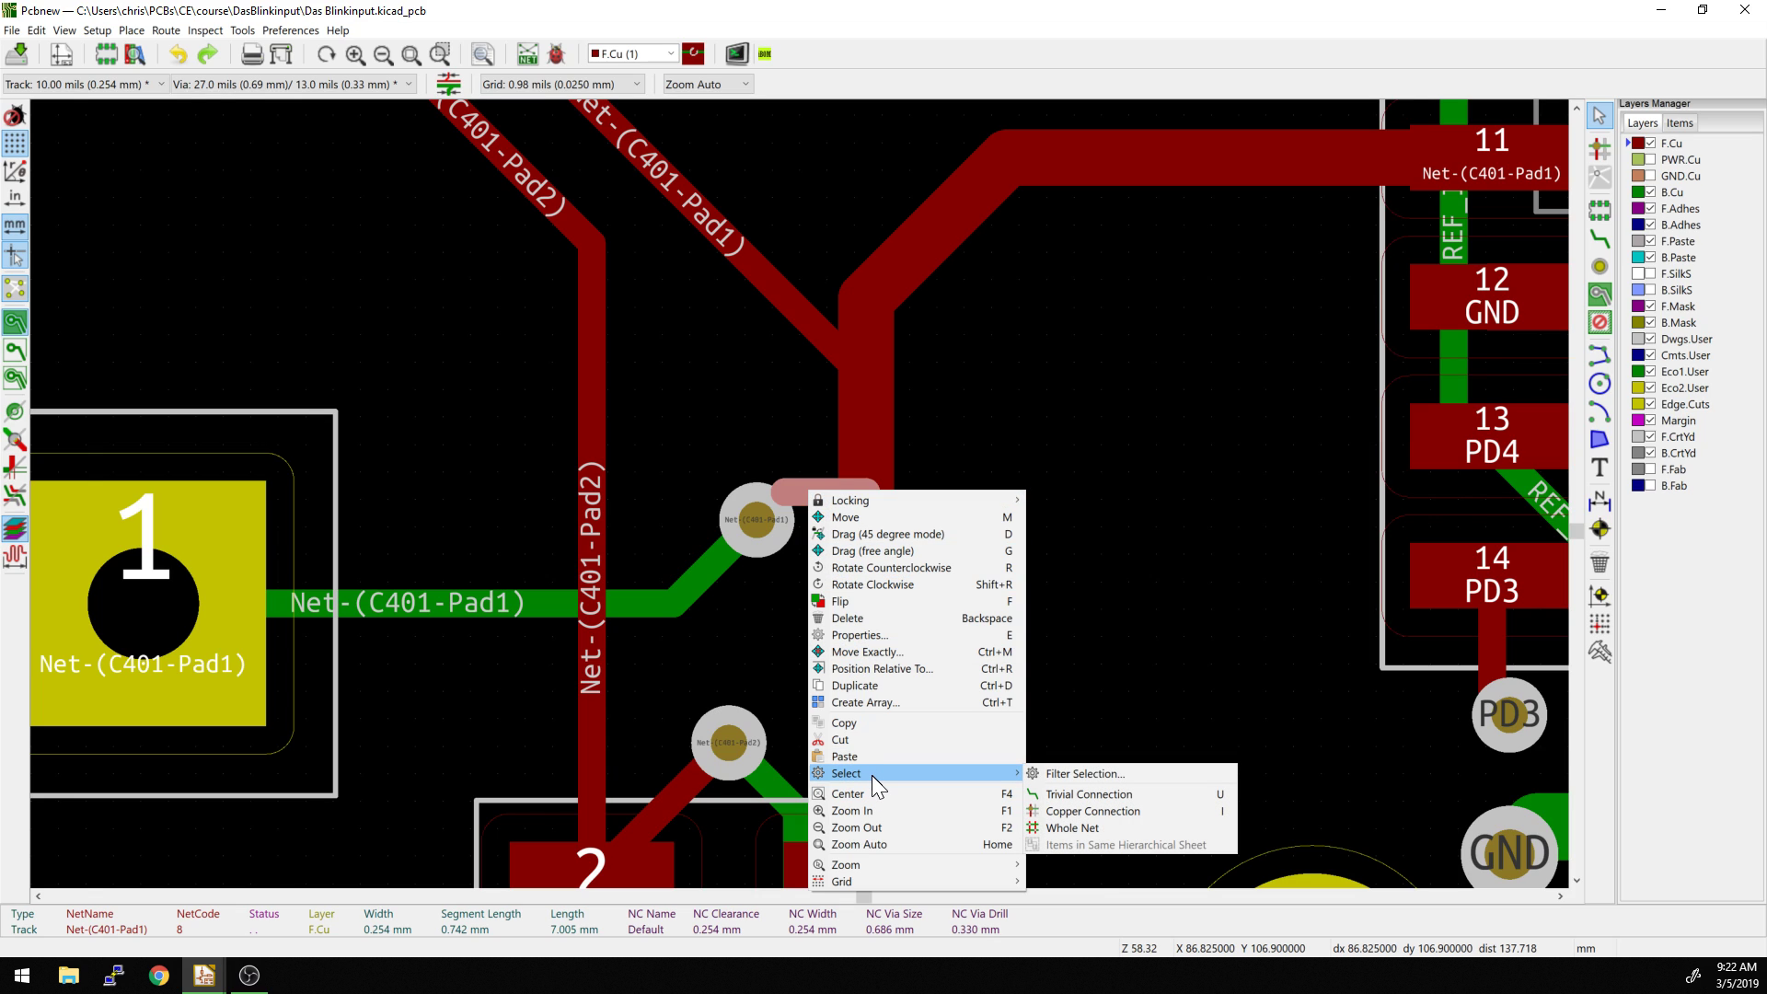
{"action": "left_click", "coordinate": [1060, 797]}
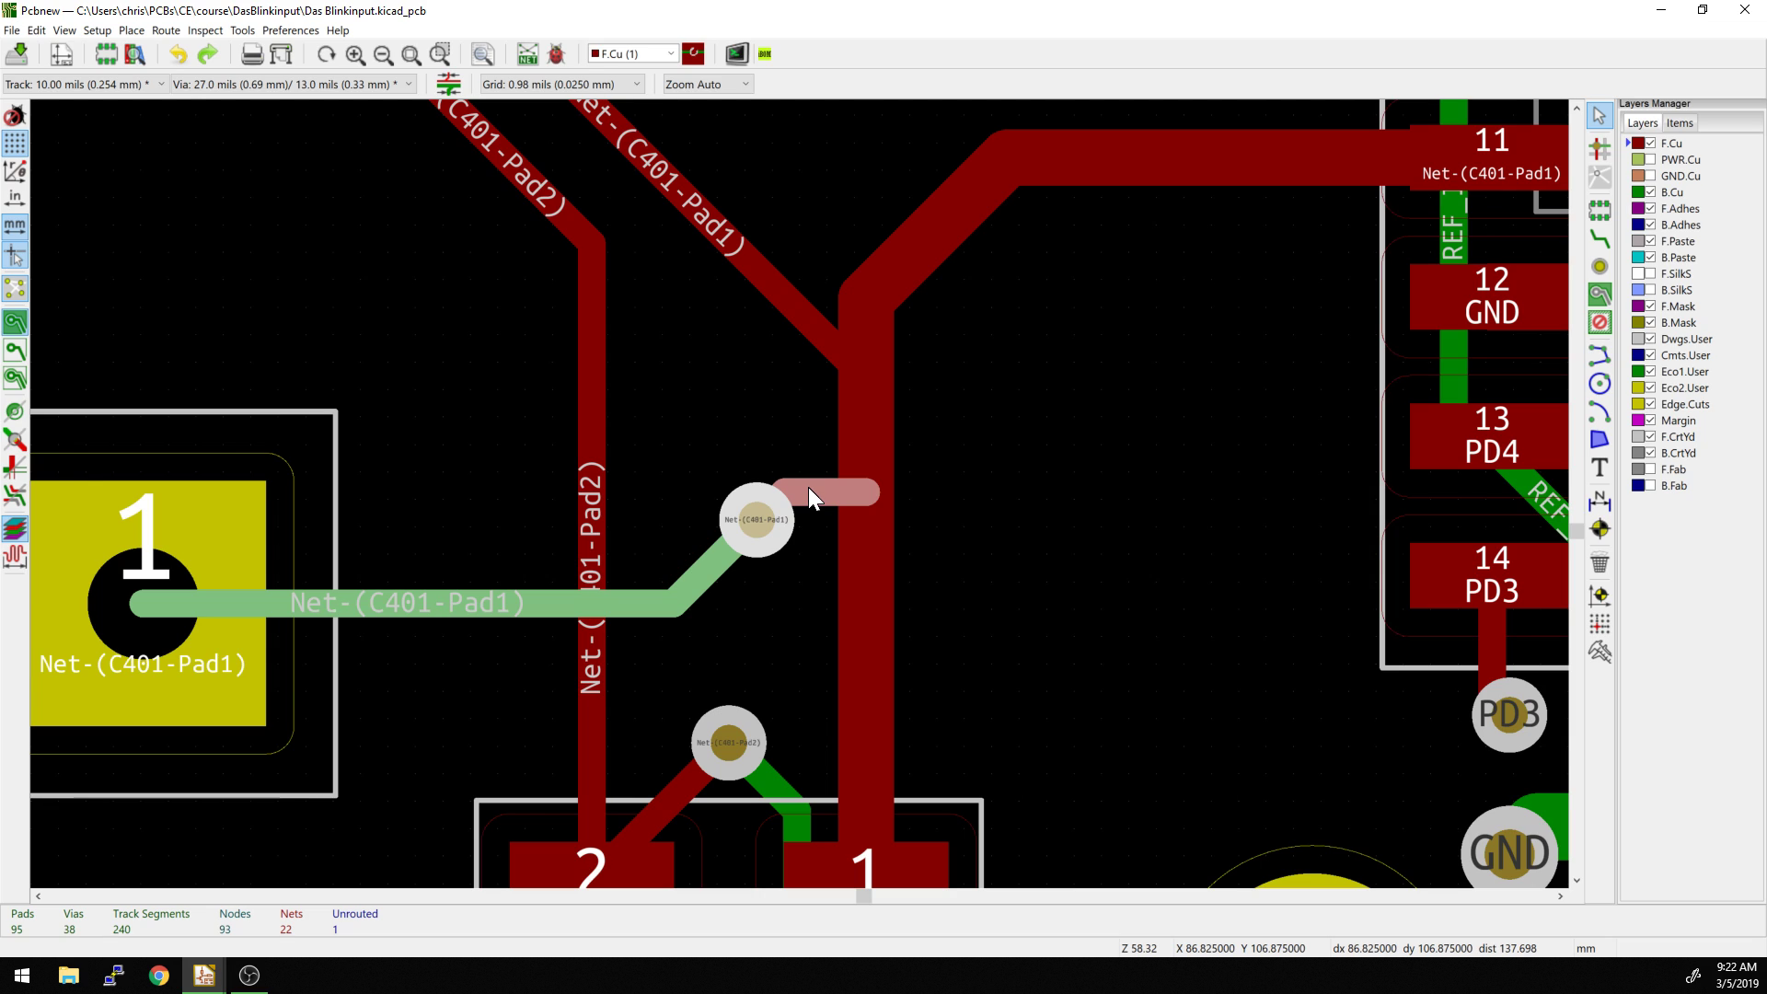
Select the diagonal B.Cu segment at the Net-(C401-Pad1) via, expand it to its trivial connection, and clear the selection.
{"action": "left_click", "coordinate": [766, 649]}
{"action": "left_click", "coordinate": [692, 578]}
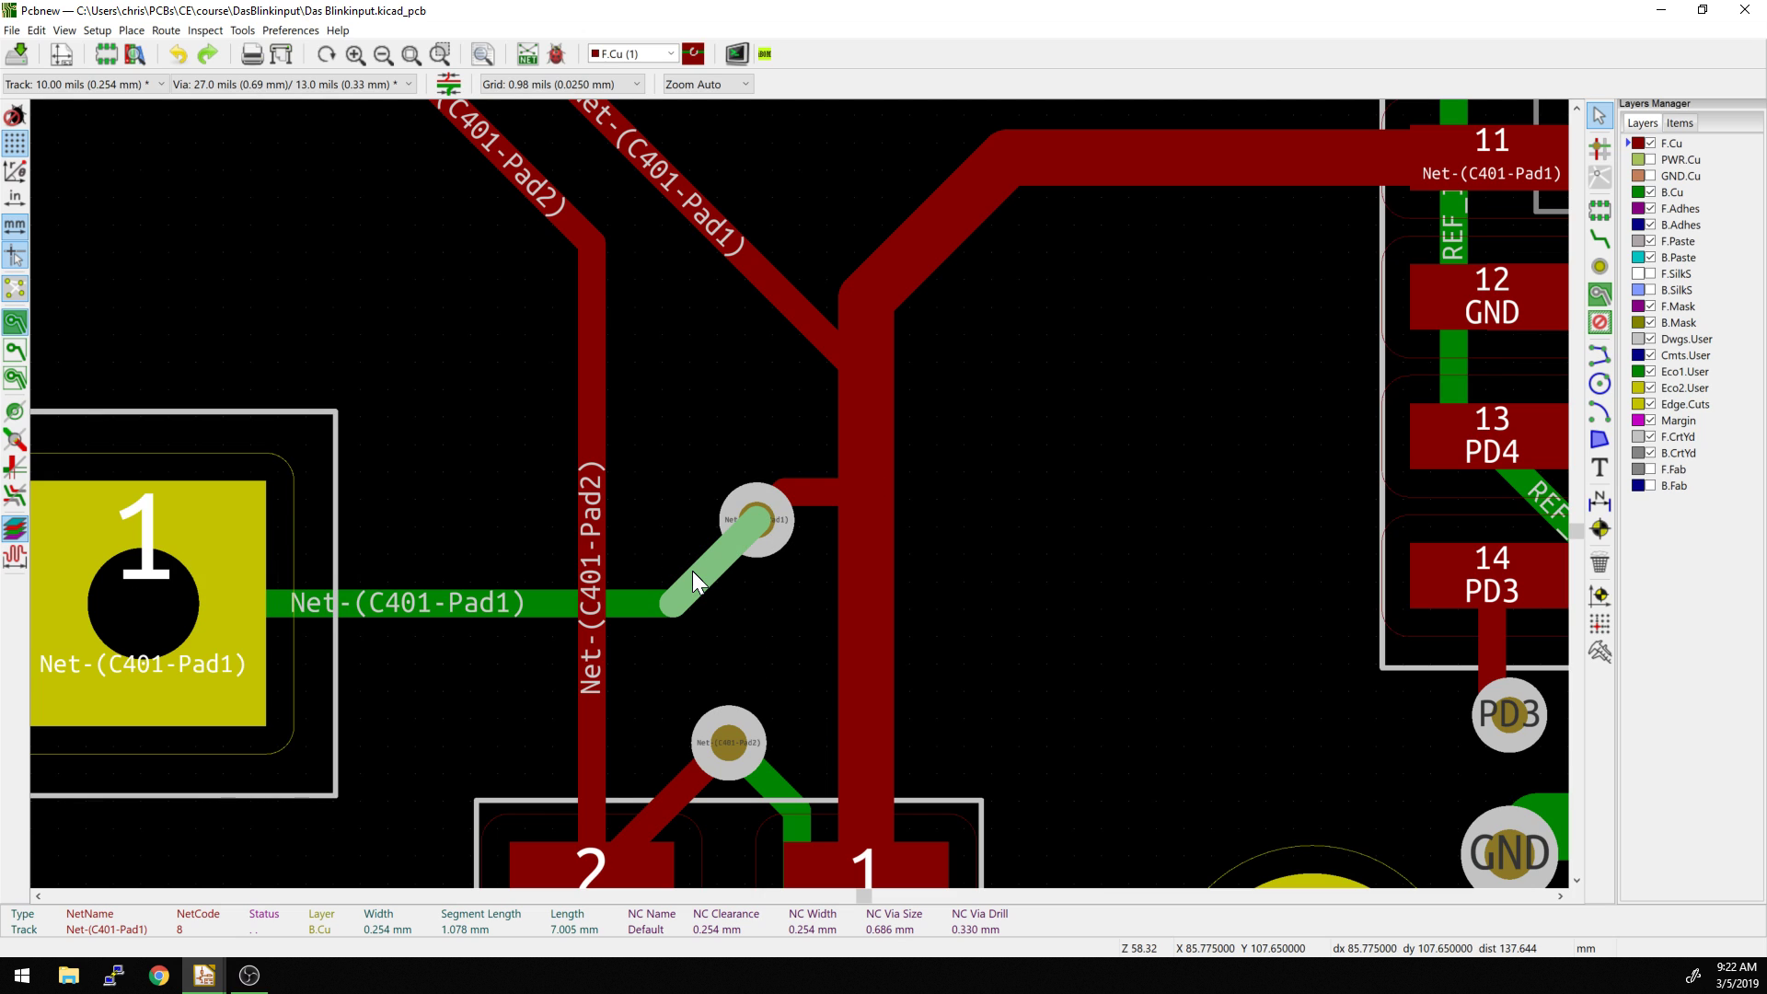
{"action": "key", "text": "u"}
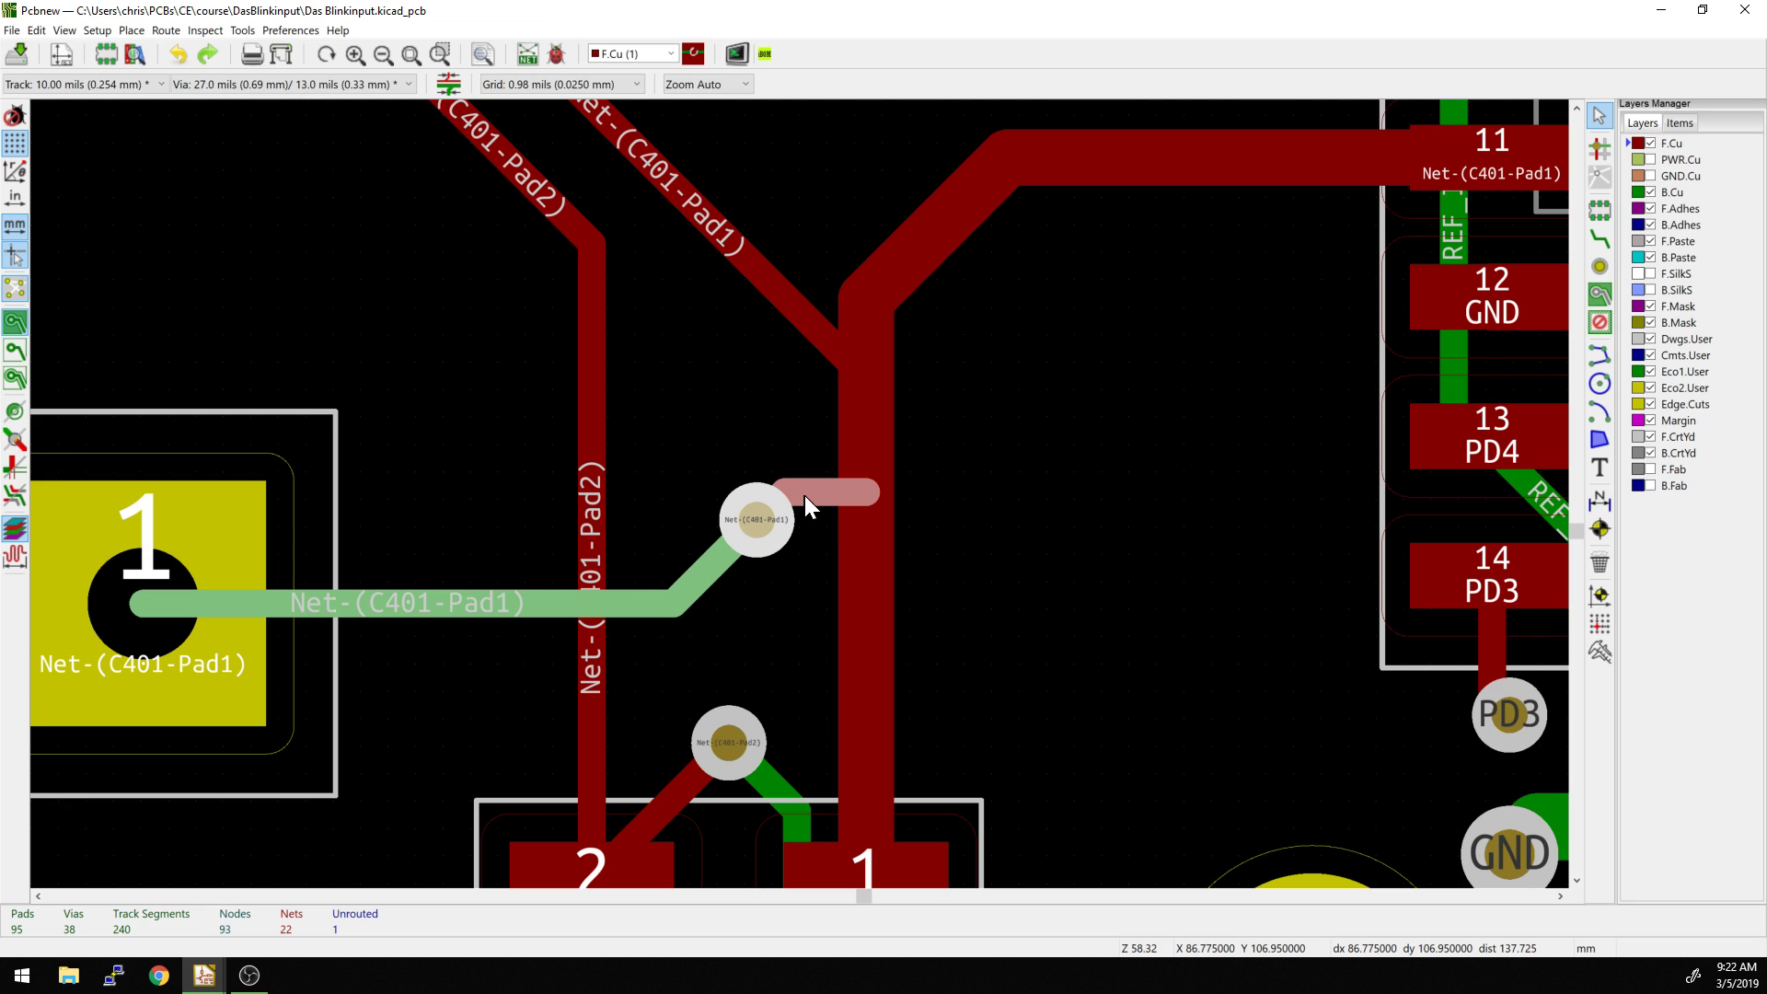
{"action": "key", "text": "Escape"}
{"action": "left_click", "coordinate": [583, 384]}
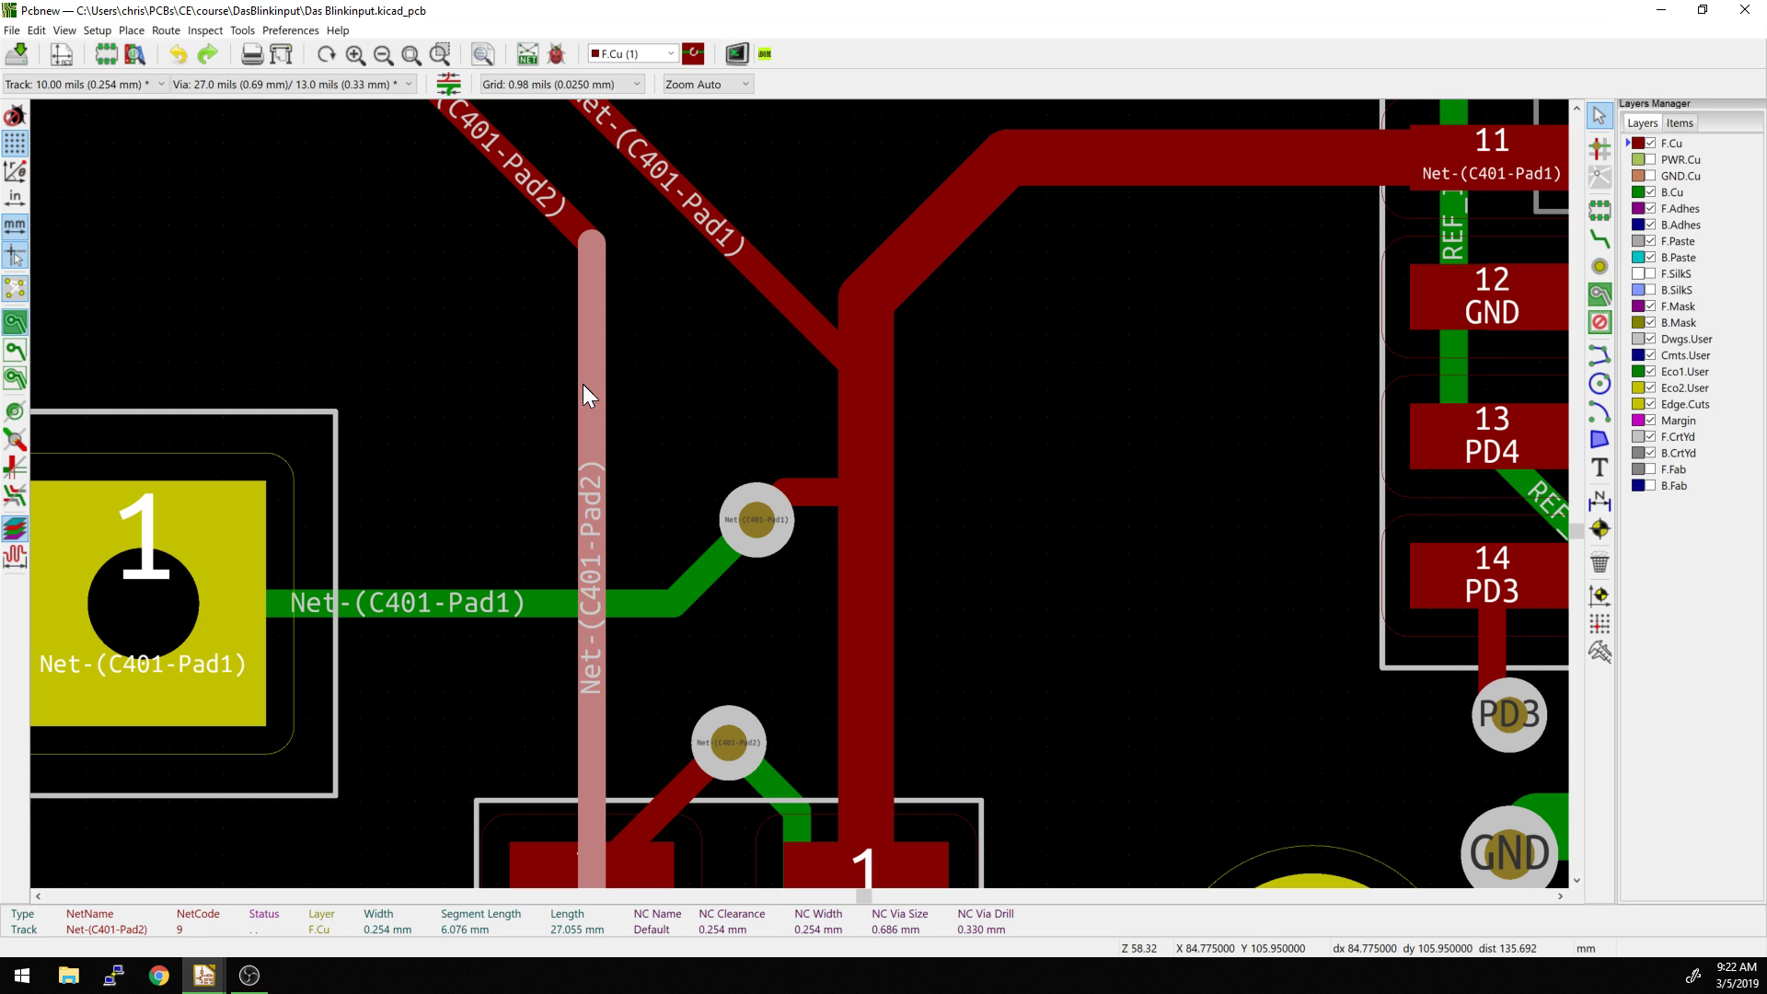
{"action": "right_click", "coordinate": [583, 384]}
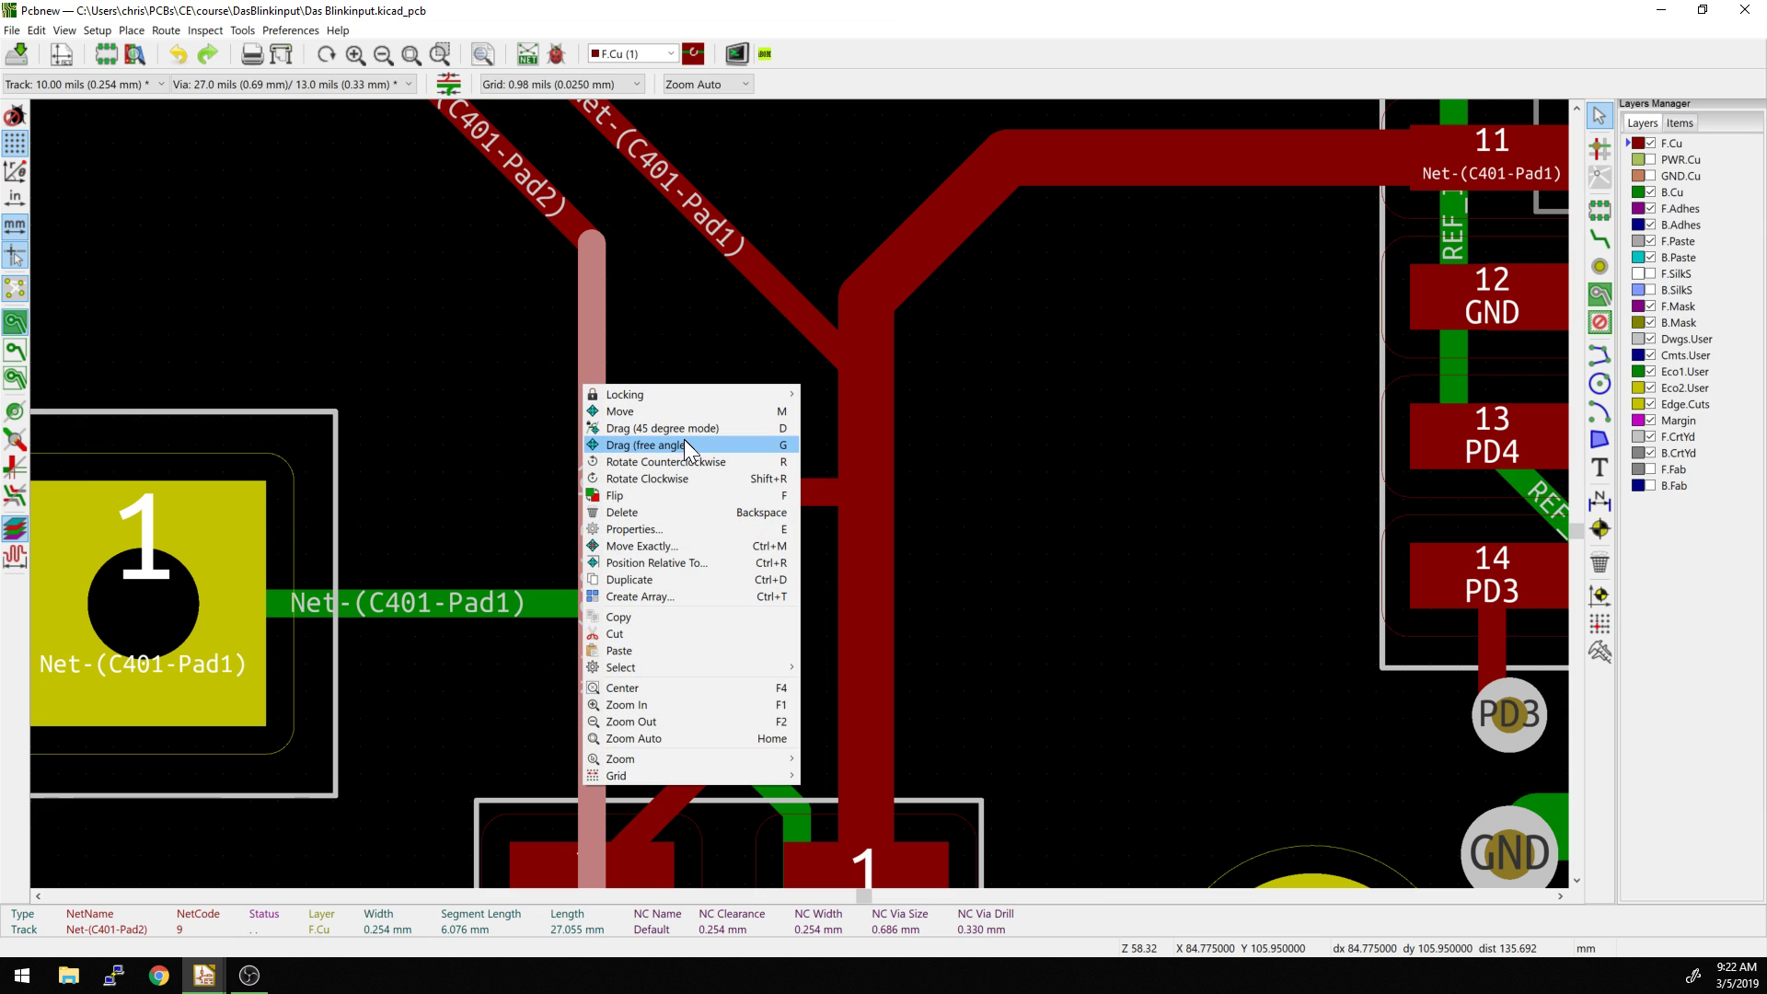
{"action": "left_click", "coordinate": [747, 446]}
Select the 0.782 mm long thin segment inside the wide vertical track and extend the selection to the whole net.
{"action": "left_click", "coordinate": [861, 471]}
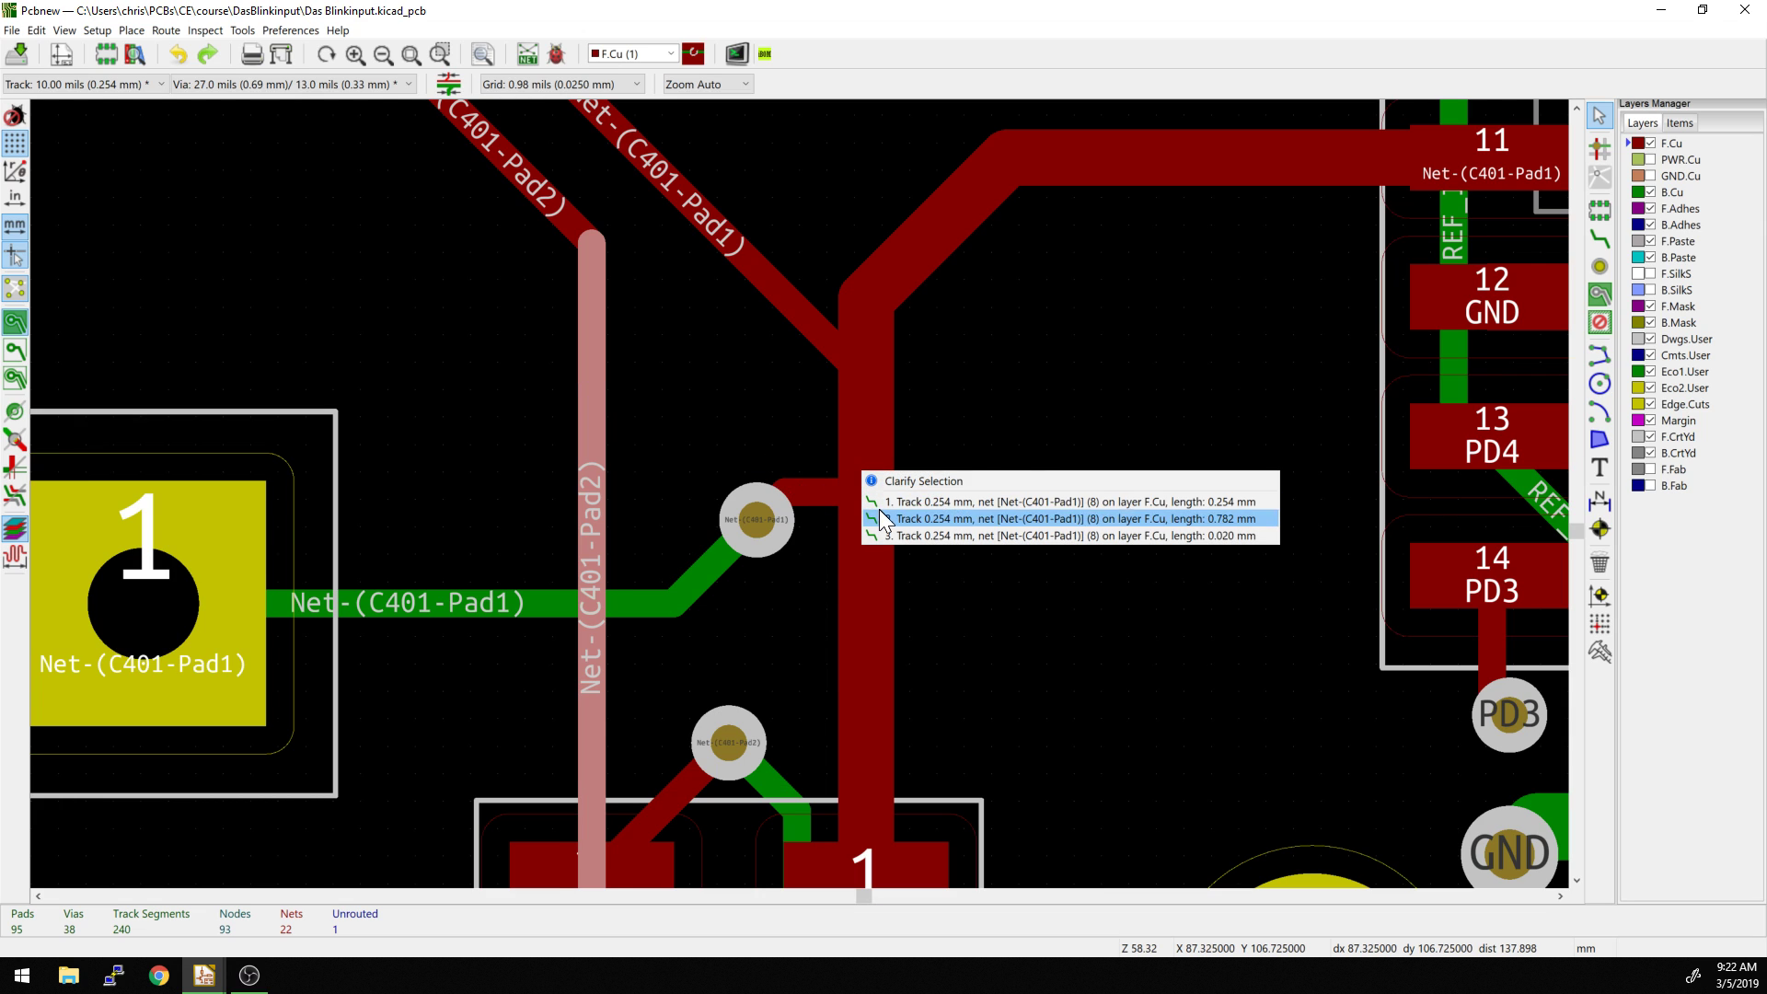
{"action": "left_click", "coordinate": [880, 510]}
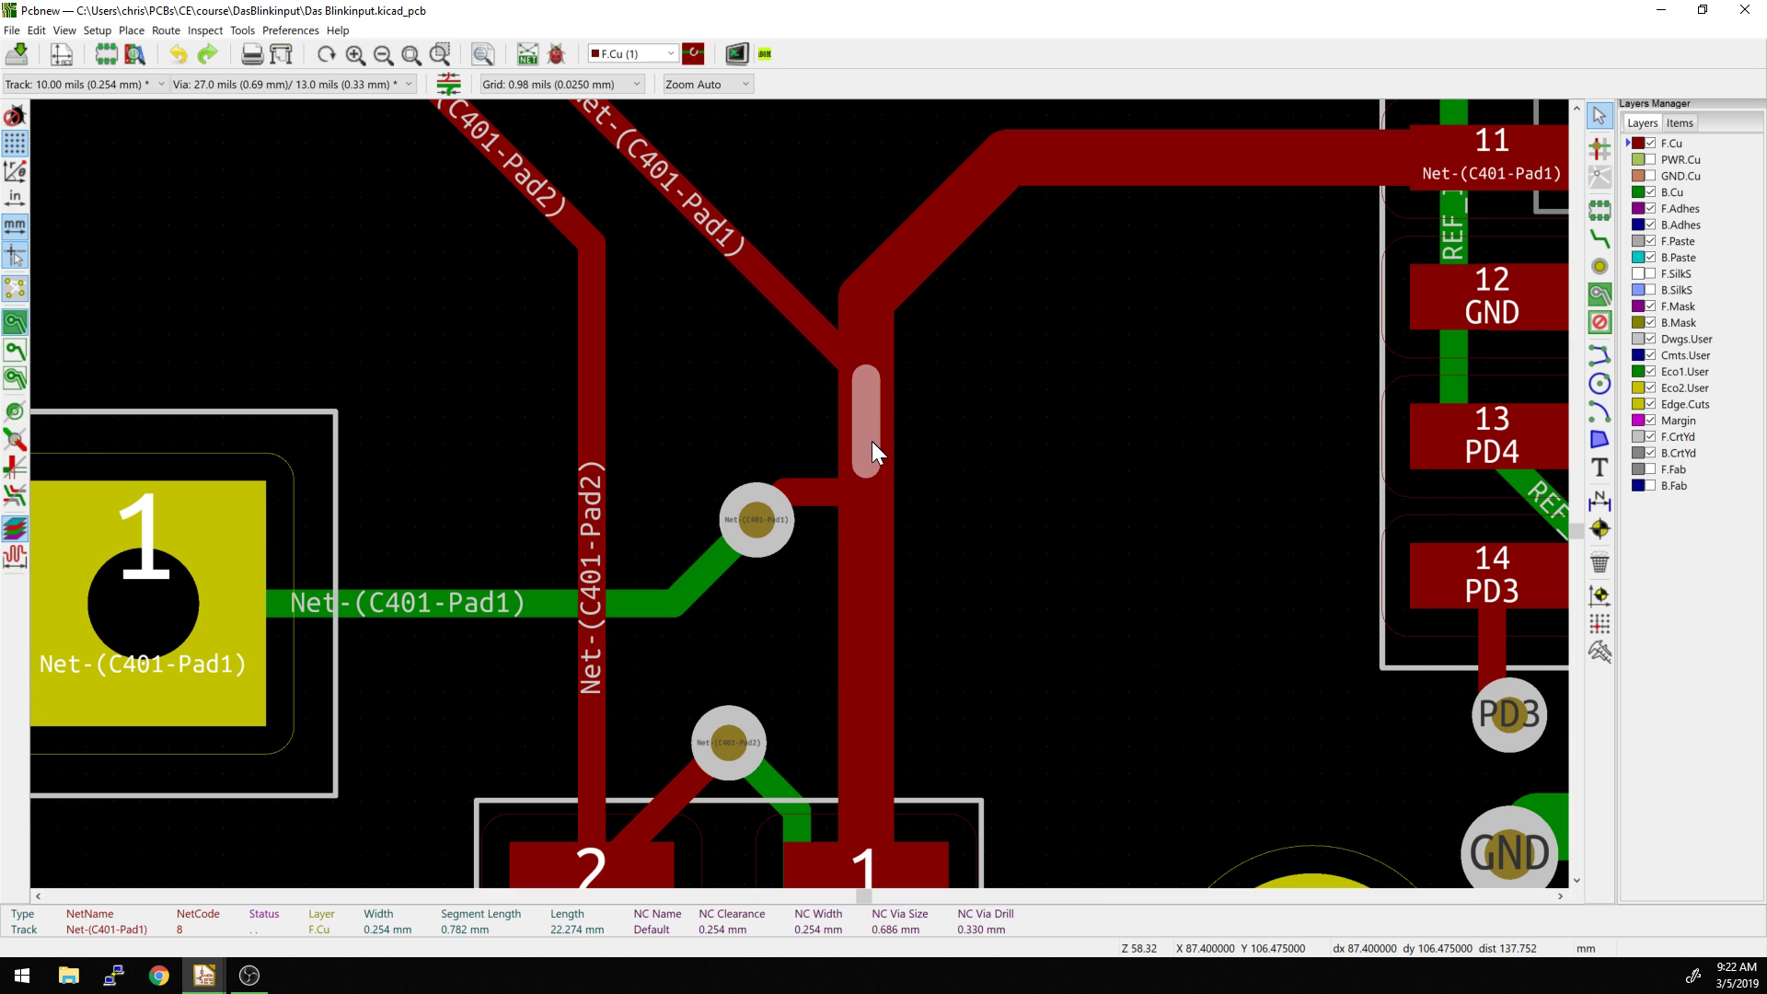
{"action": "right_click", "coordinate": [870, 441]}
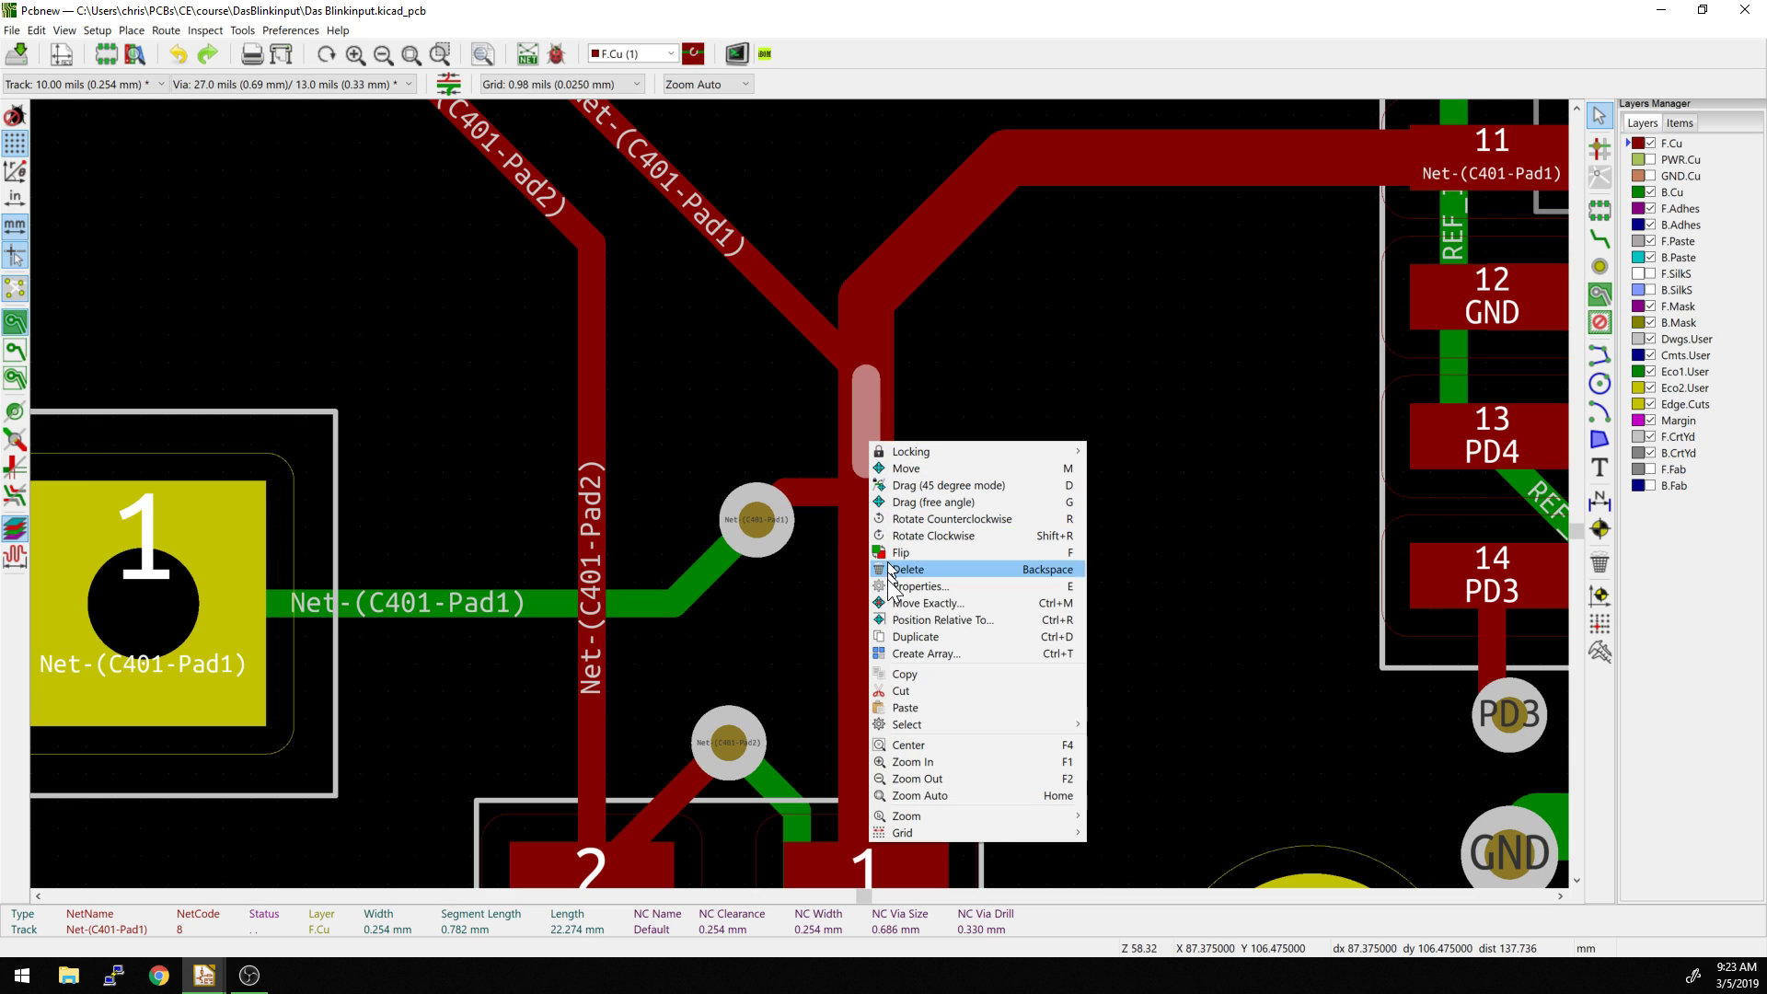
{"action": "mouse_move", "coordinate": [904, 720]}
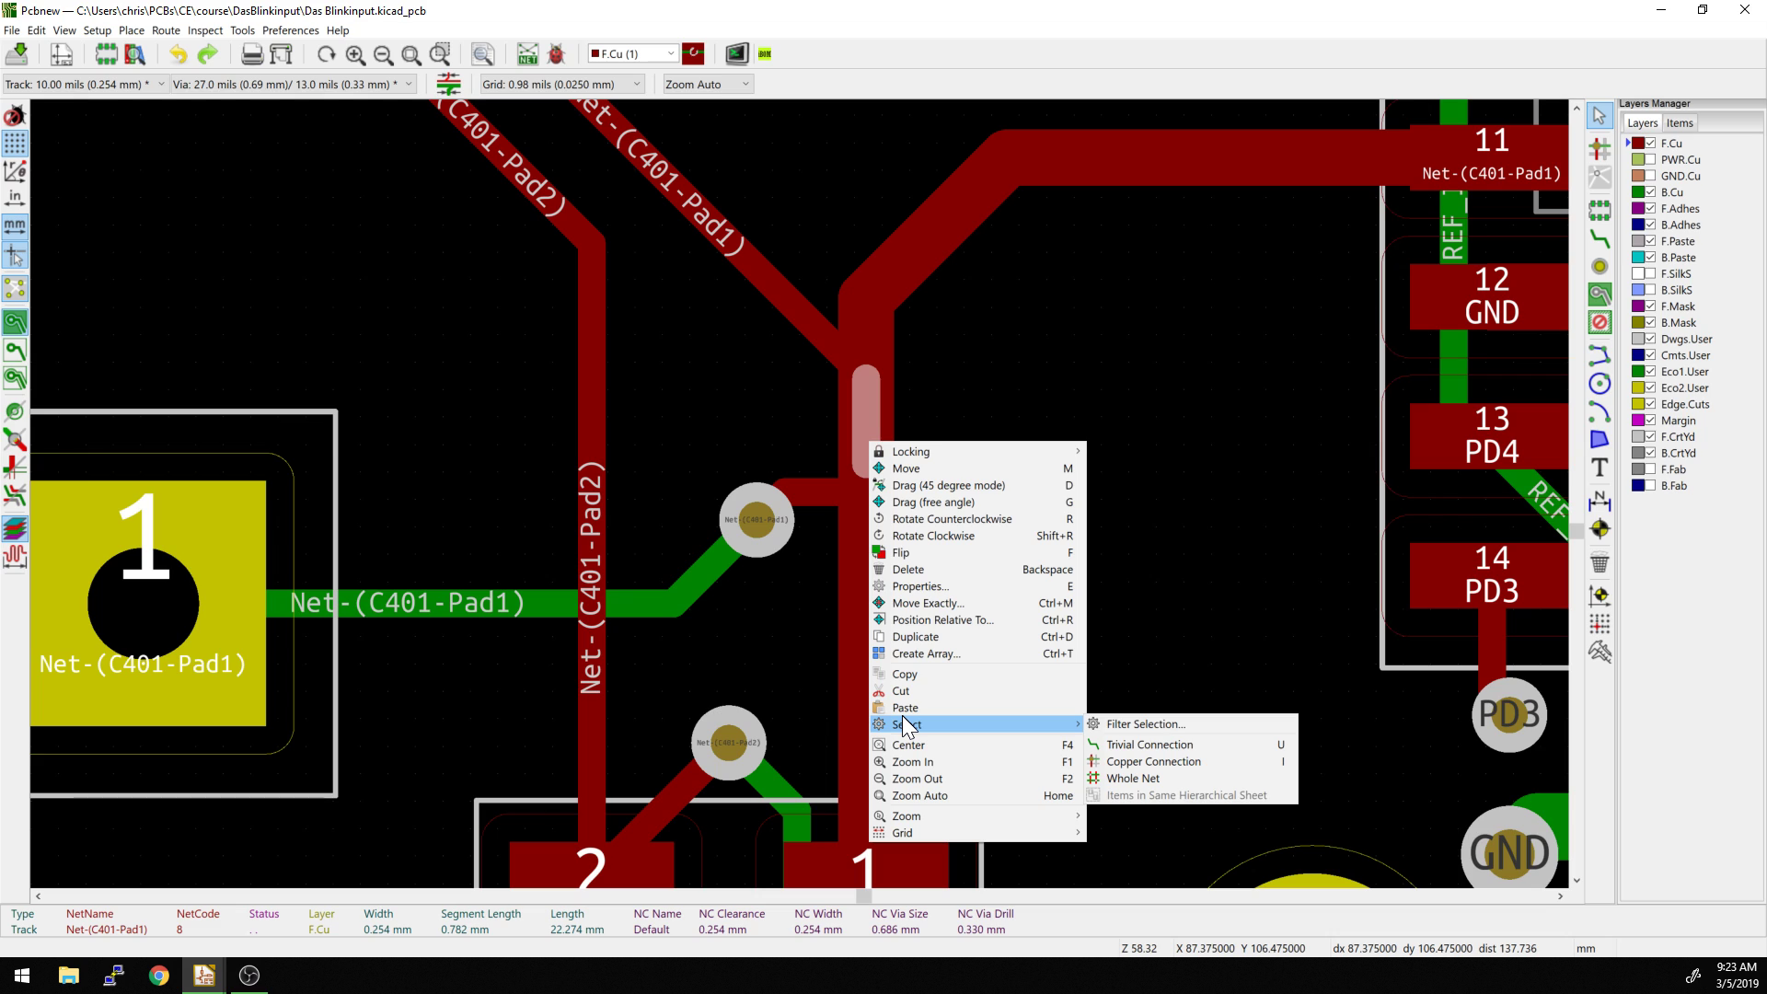
{"action": "left_click", "coordinate": [1121, 778]}
Examine how far the selected Net-(C401-Pad1) net extends across the board and down to the resistor and capacitor pads.
{"action": "scroll", "coordinate": [798, 489], "scroll_direction": "down", "scroll_amount": 5}
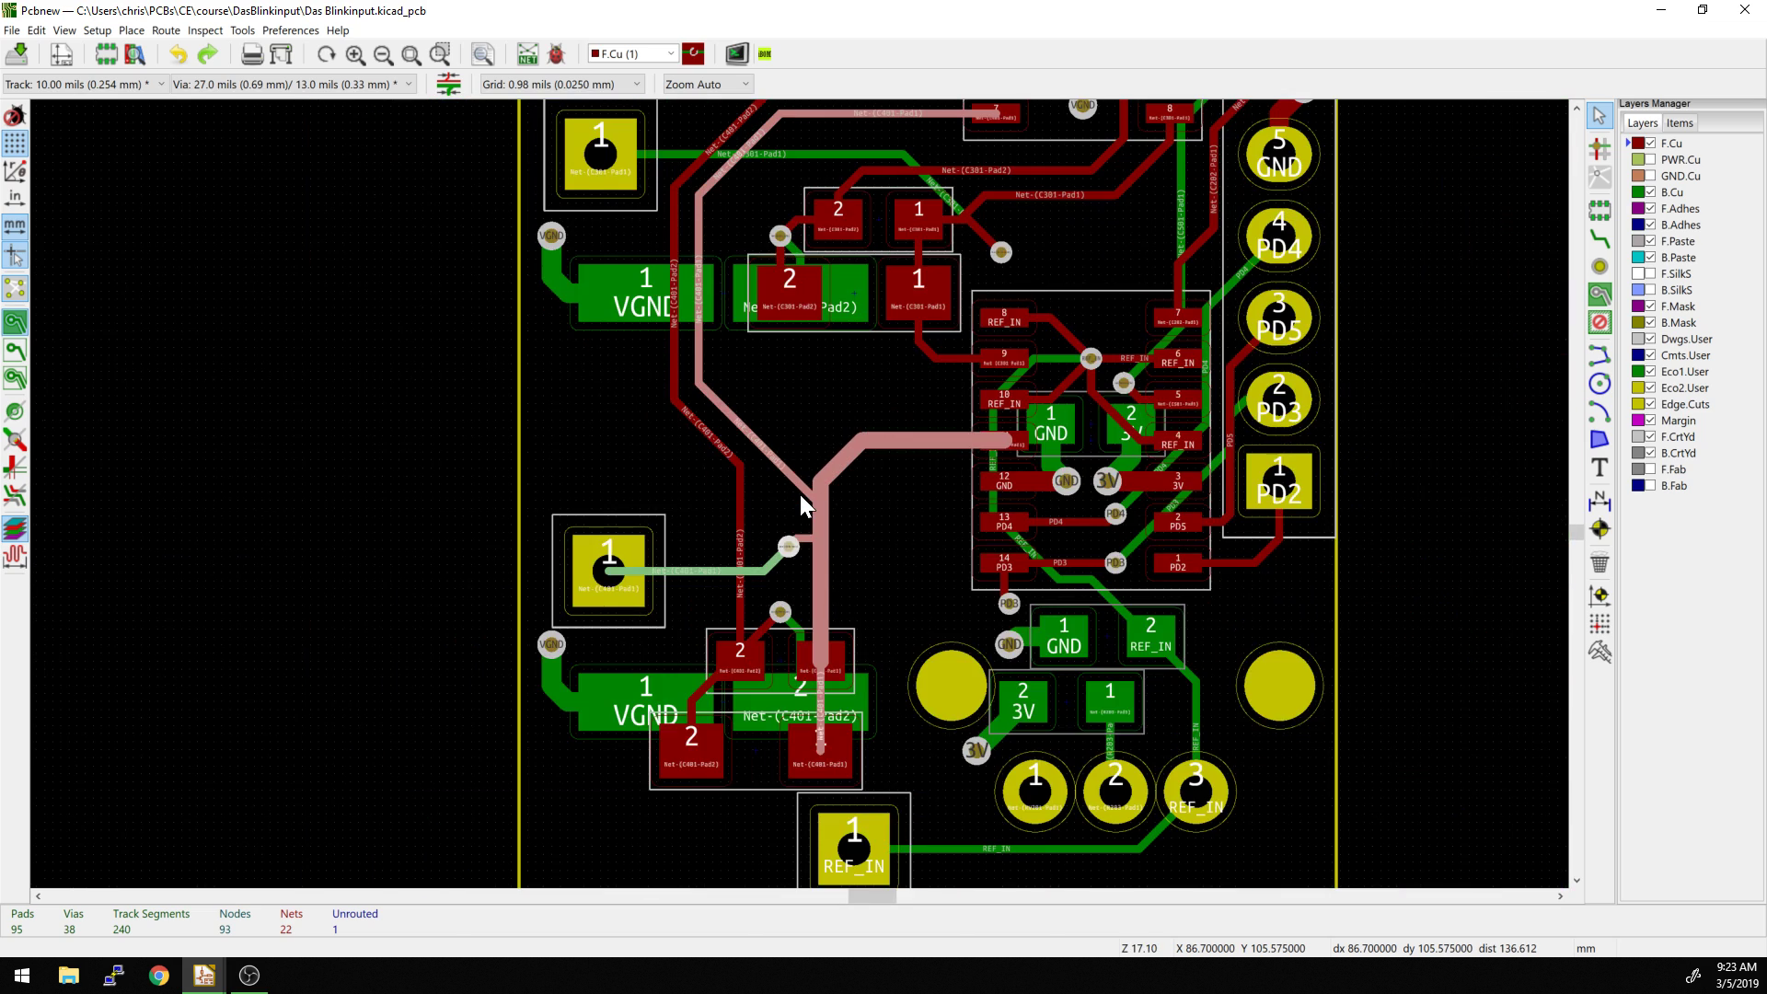
{"action": "scroll", "coordinate": [801, 497], "scroll_direction": "down", "scroll_amount": 3}
{"action": "scroll", "coordinate": [798, 490], "scroll_direction": "up", "scroll_amount": 4}
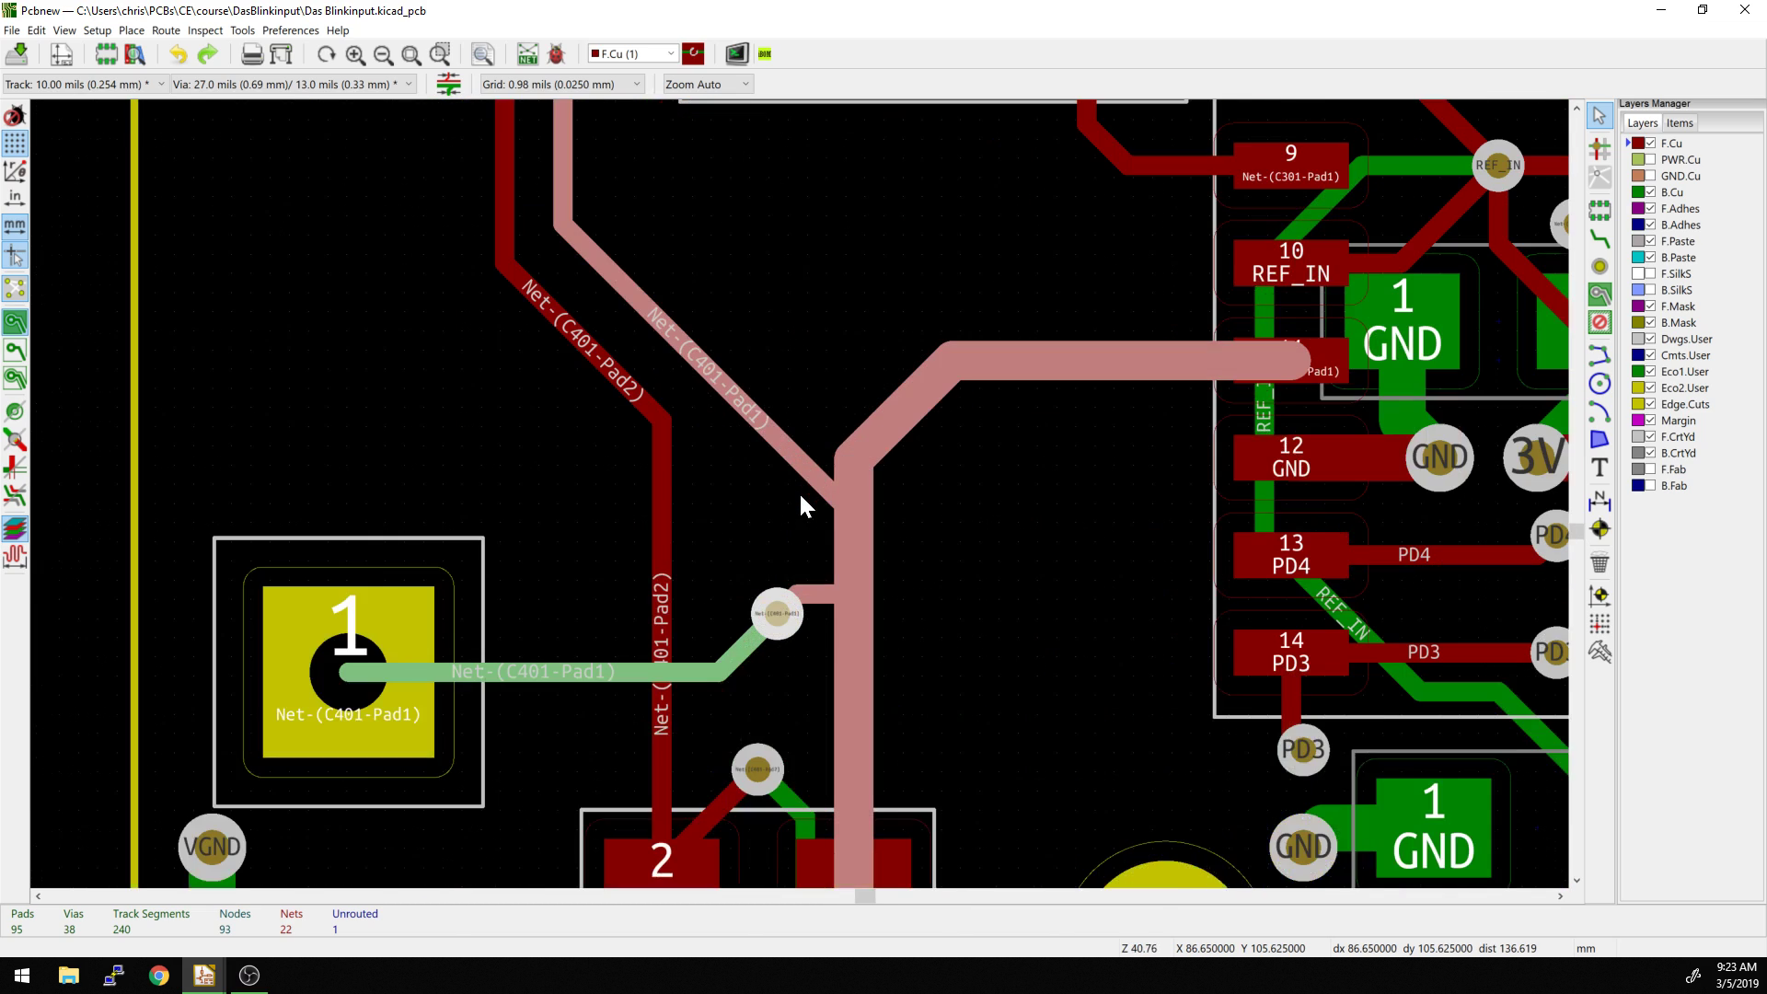
{"action": "scroll", "coordinate": [798, 490], "scroll_direction": "down", "scroll_amount": 2}
{"action": "scroll", "coordinate": [727, 561], "scroll_direction": "up", "scroll_amount": 1}
{"action": "scroll", "coordinate": [703, 589], "scroll_direction": "up", "scroll_amount": 3}
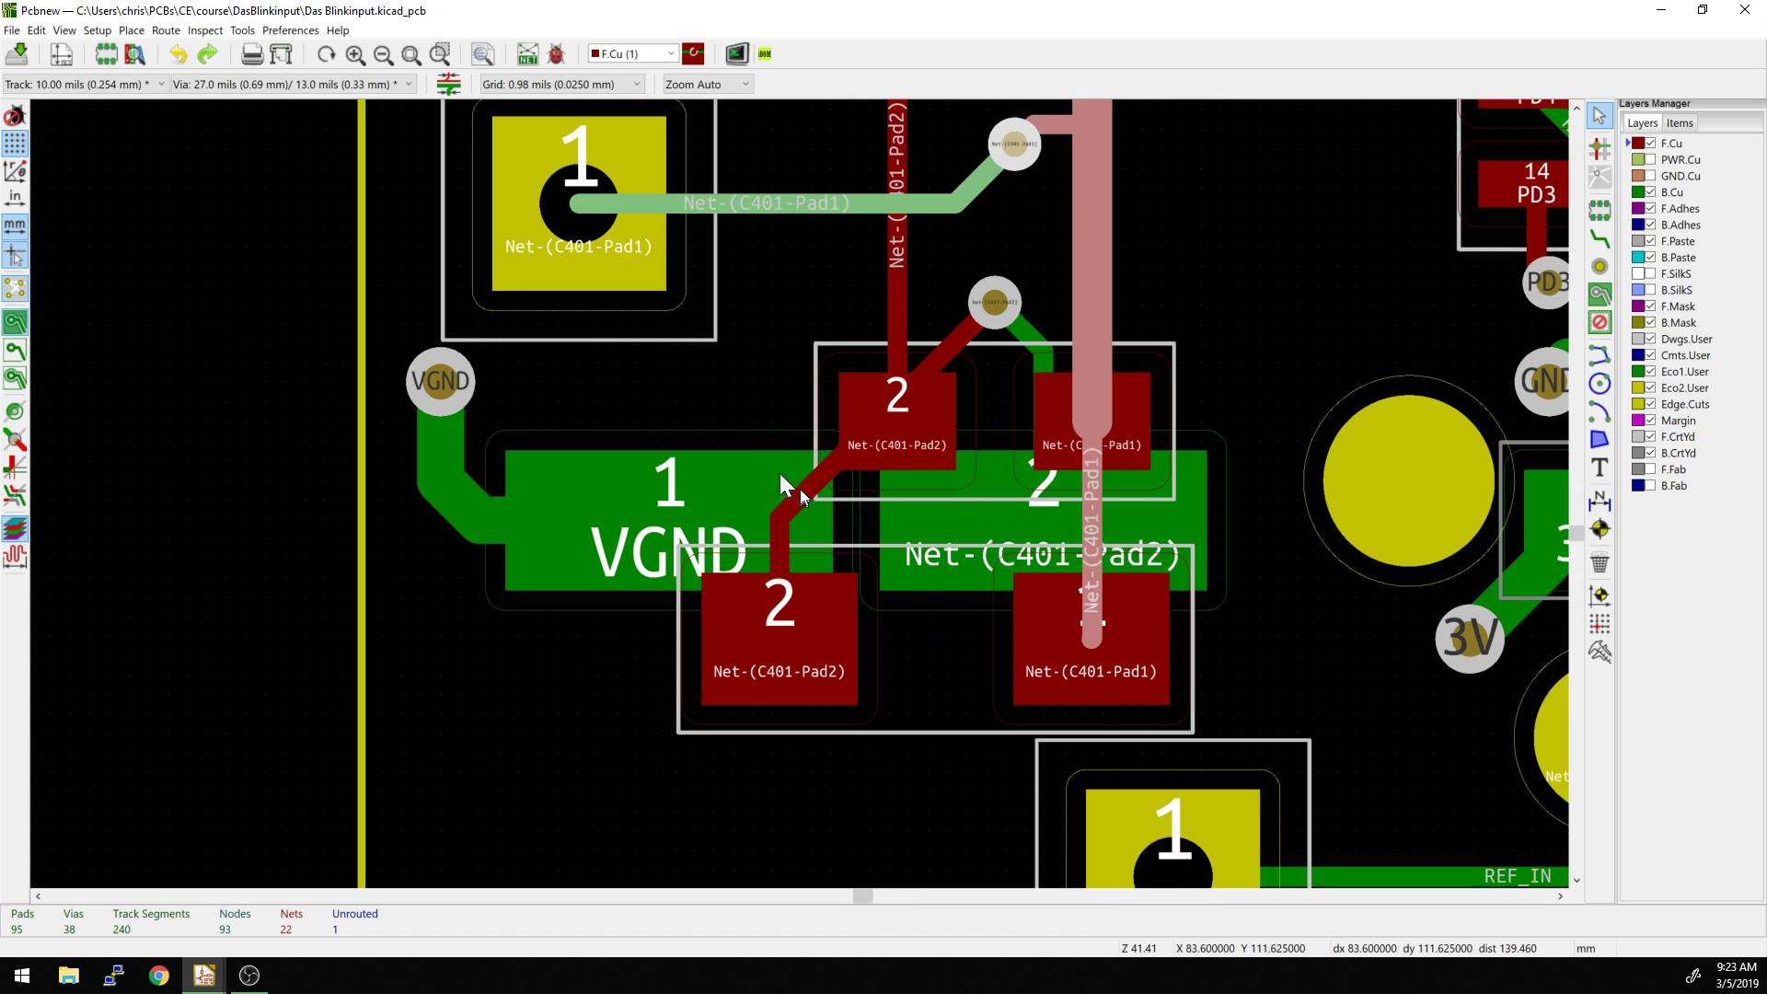
{"action": "middle_click_drag", "start_coordinate": [716, 412], "coordinate": [779, 396]}
{"action": "middle_click_drag", "start_coordinate": [635, 372], "coordinate": [732, 371]}
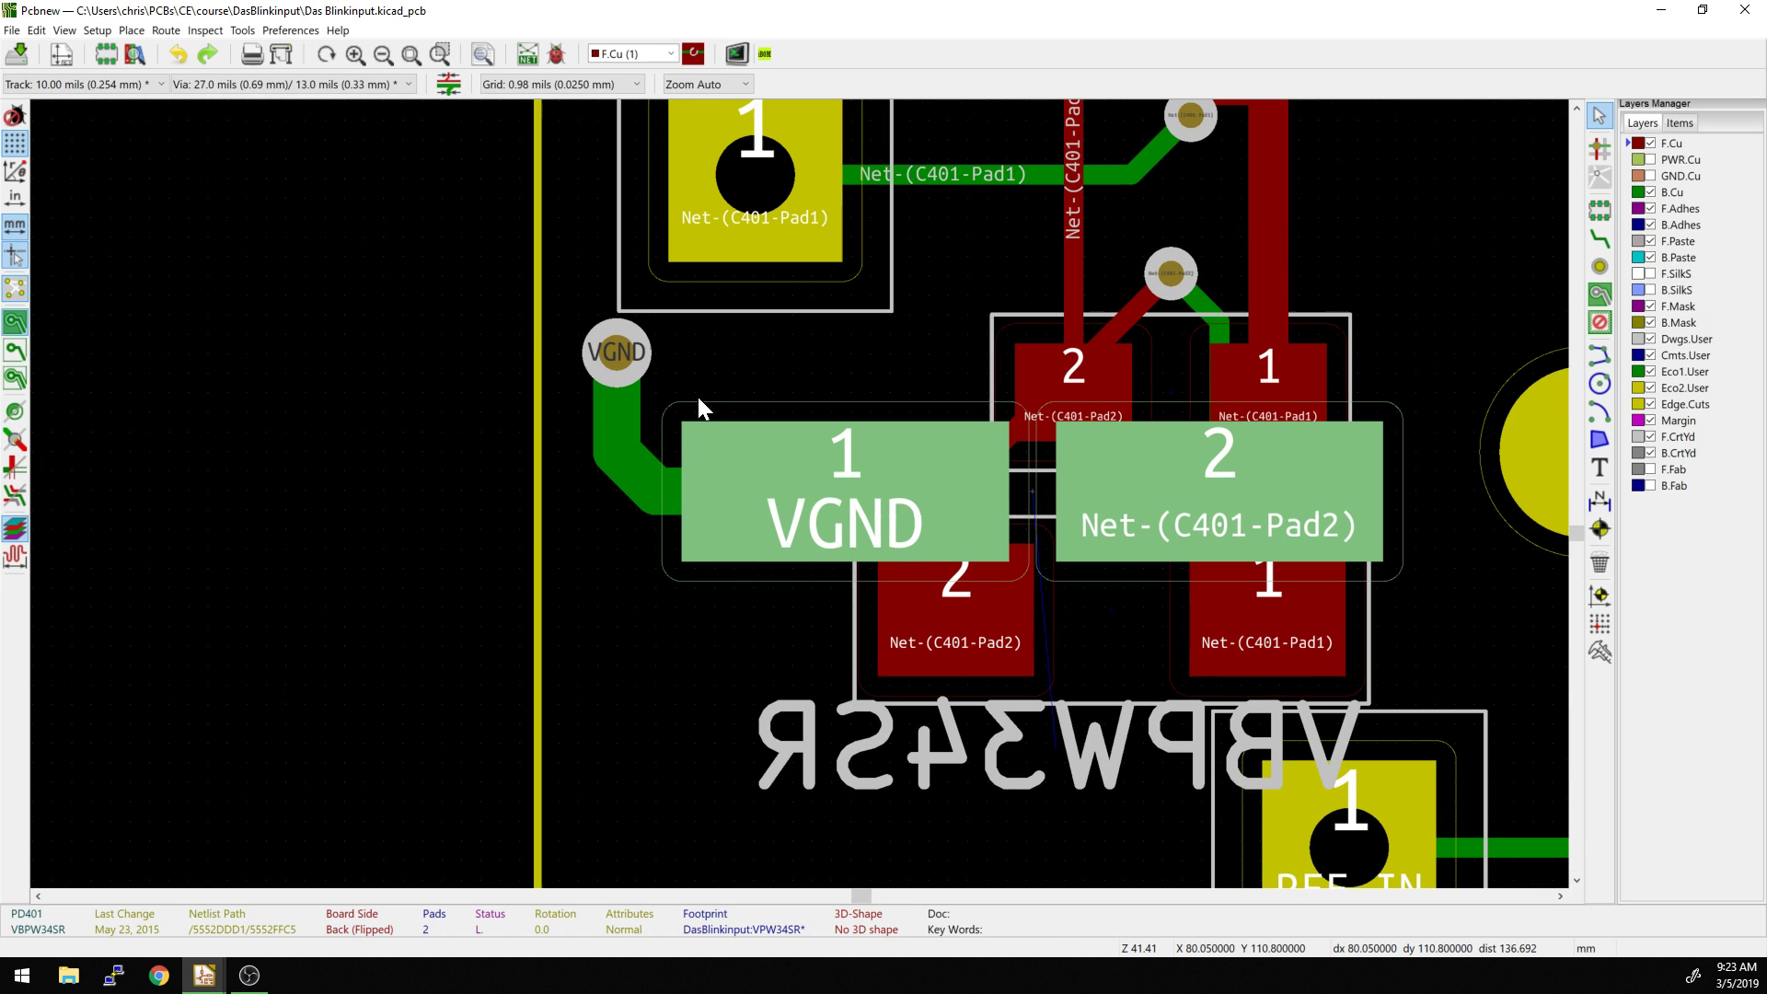
Select the 0.718 mm long diagonal VGND segment on B.Cu, extend it to its copper connection, and check its extent on the board.
{"action": "left_click", "coordinate": [615, 433]}
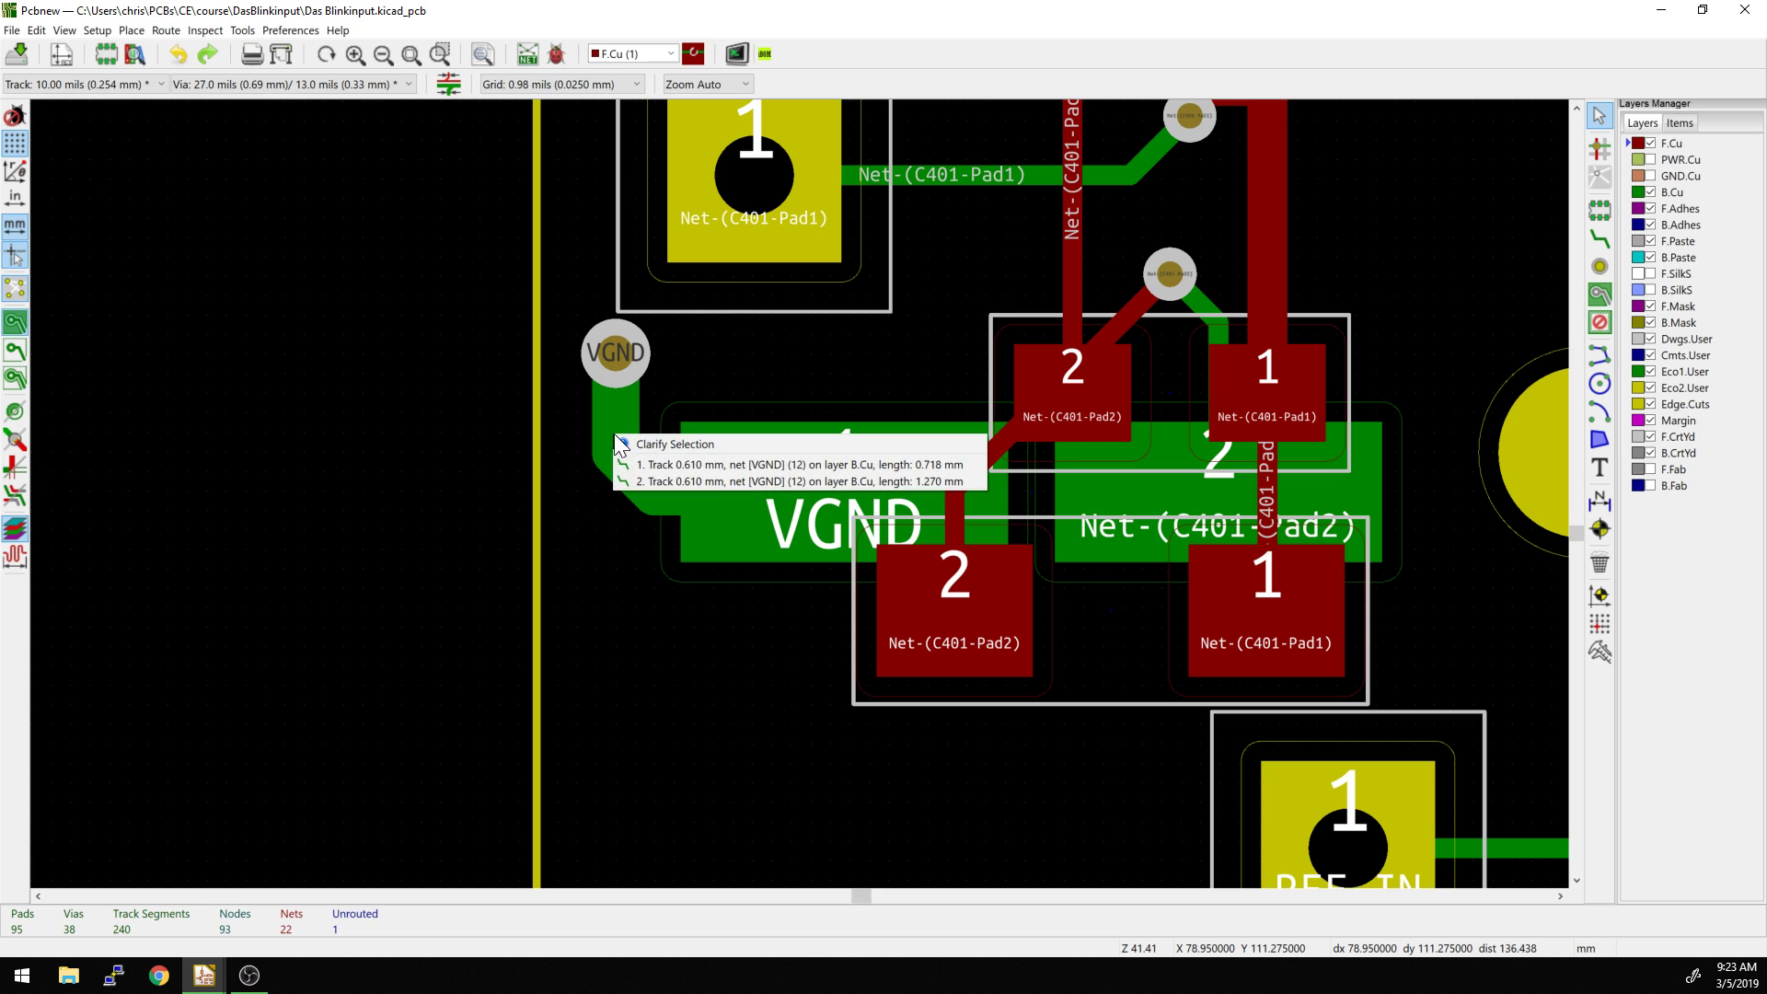
{"action": "left_click", "coordinate": [628, 466]}
{"action": "right_click", "coordinate": [611, 445]}
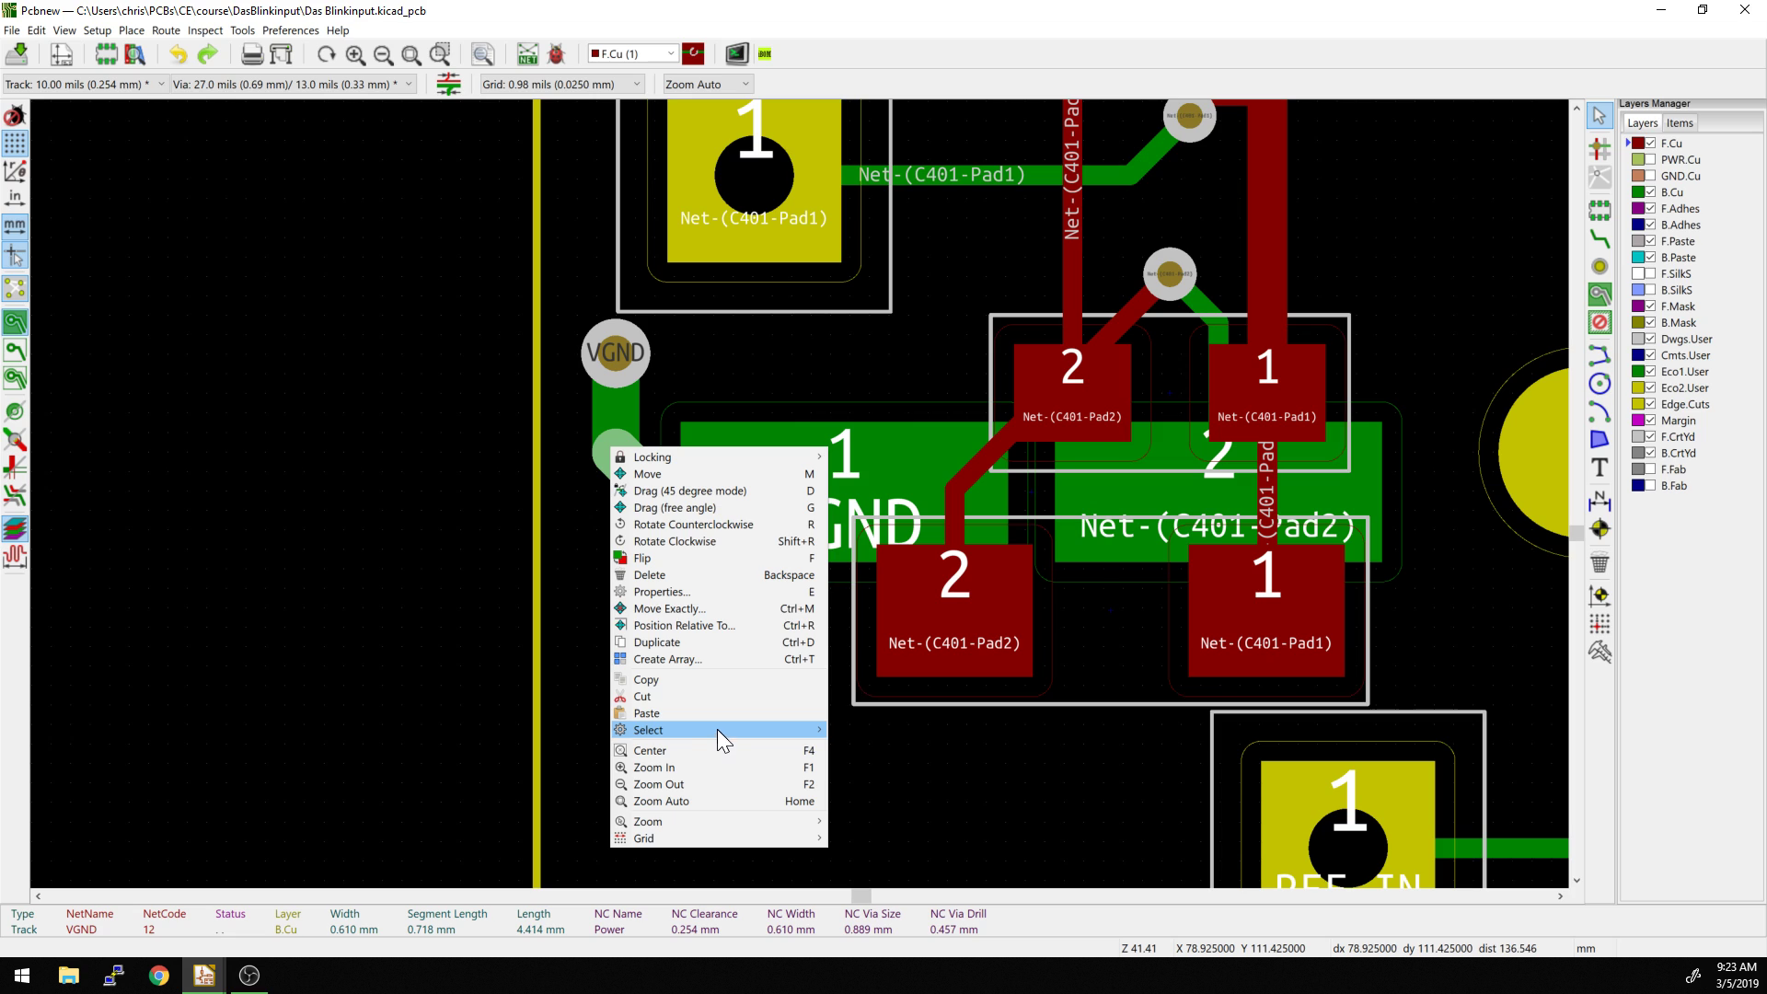
{"action": "mouse_move", "coordinate": [716, 729]}
{"action": "left_click", "coordinate": [892, 769]}
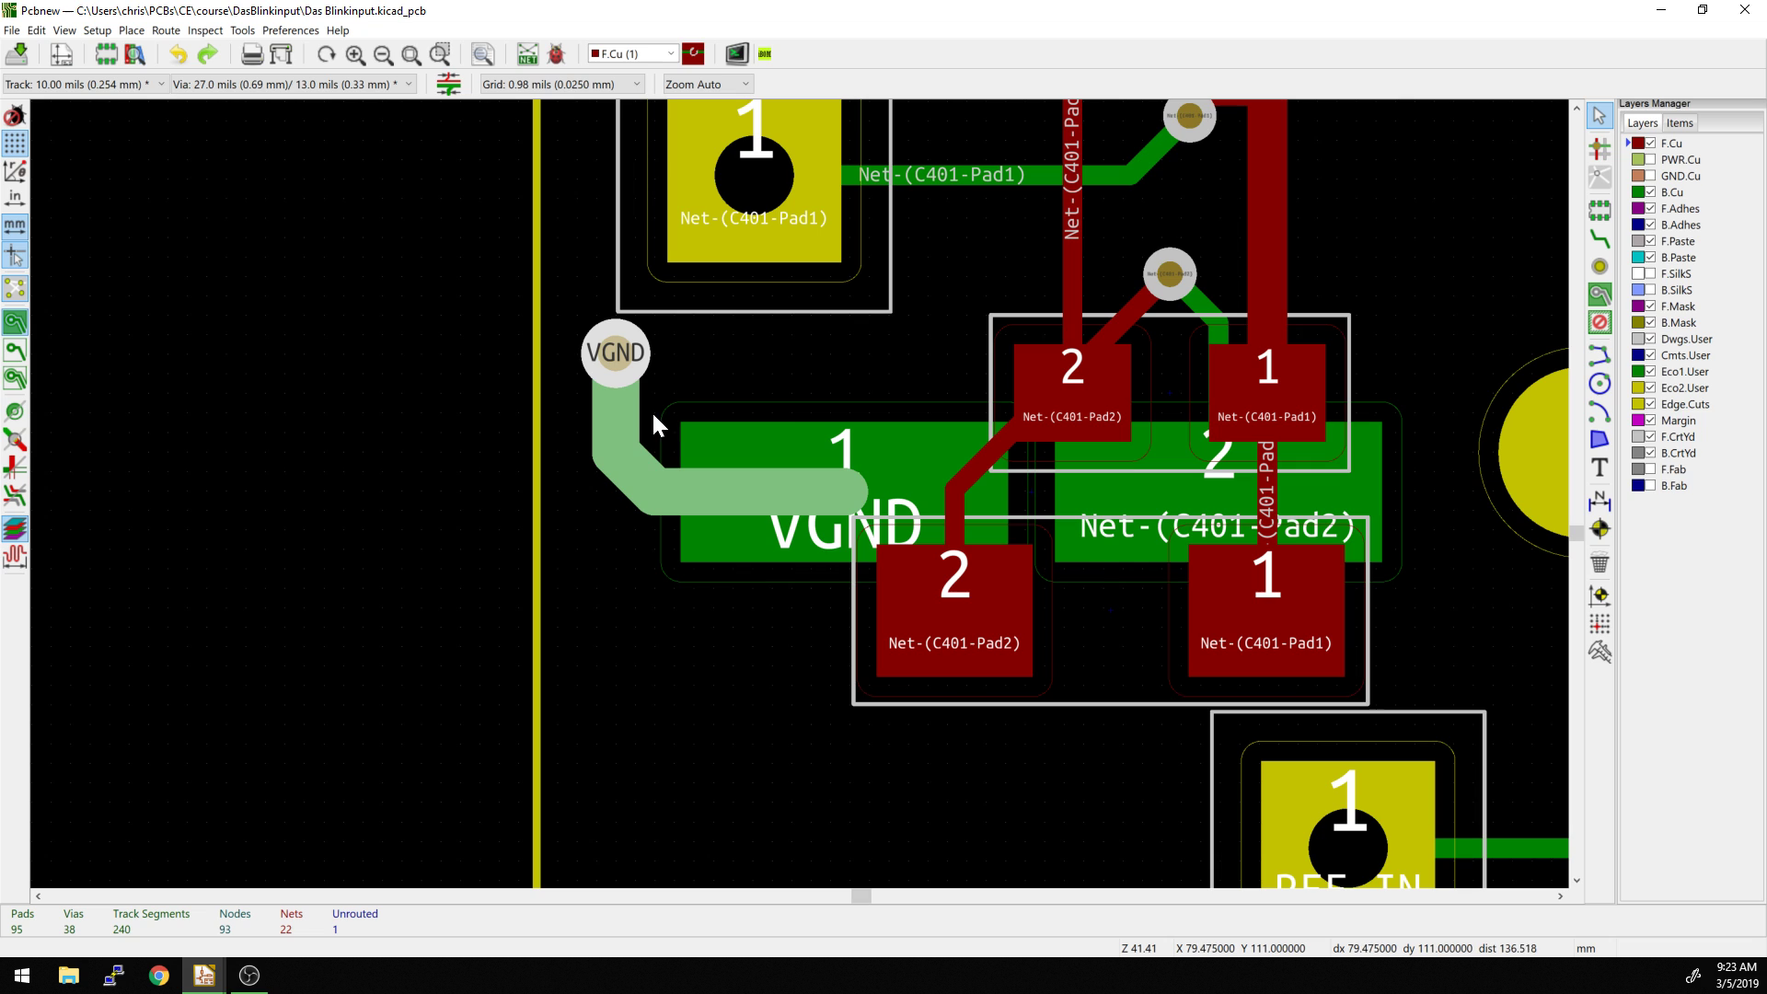
{"action": "scroll", "coordinate": [626, 412], "scroll_direction": "down", "scroll_amount": 2}
{"action": "scroll", "coordinate": [799, 494], "scroll_direction": "up", "scroll_amount": 1}
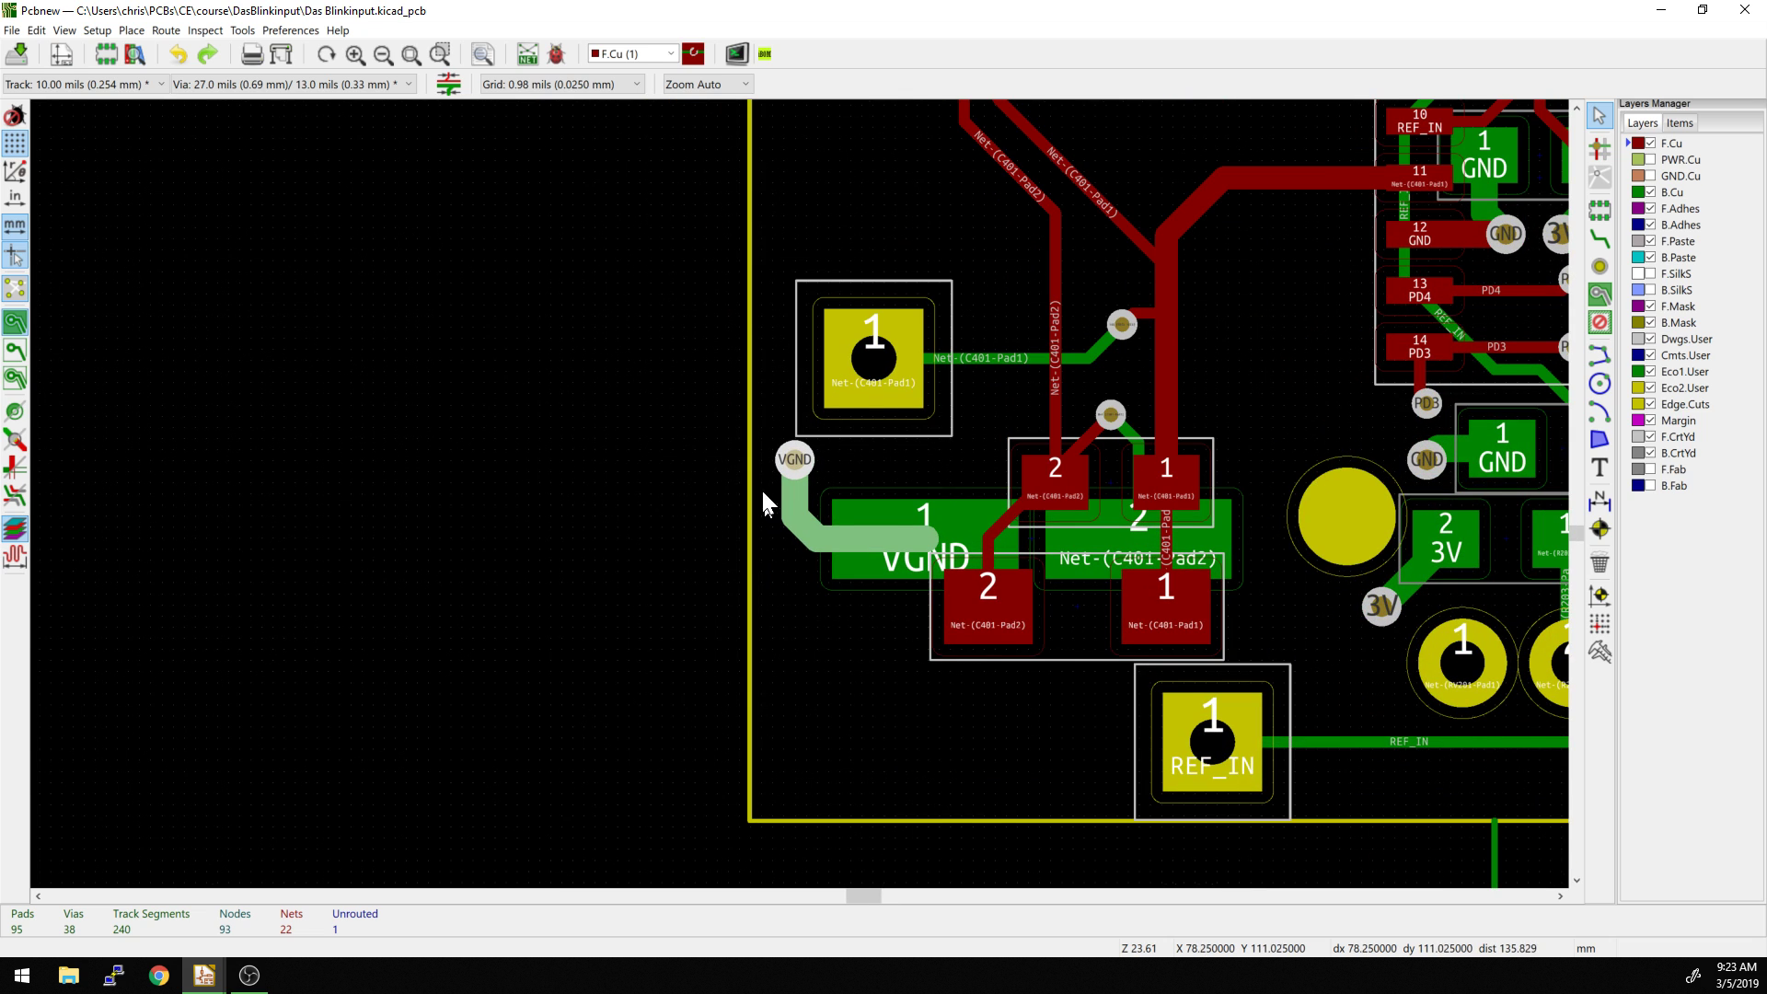
{"action": "scroll", "coordinate": [801, 497], "scroll_direction": "down", "scroll_amount": 4}
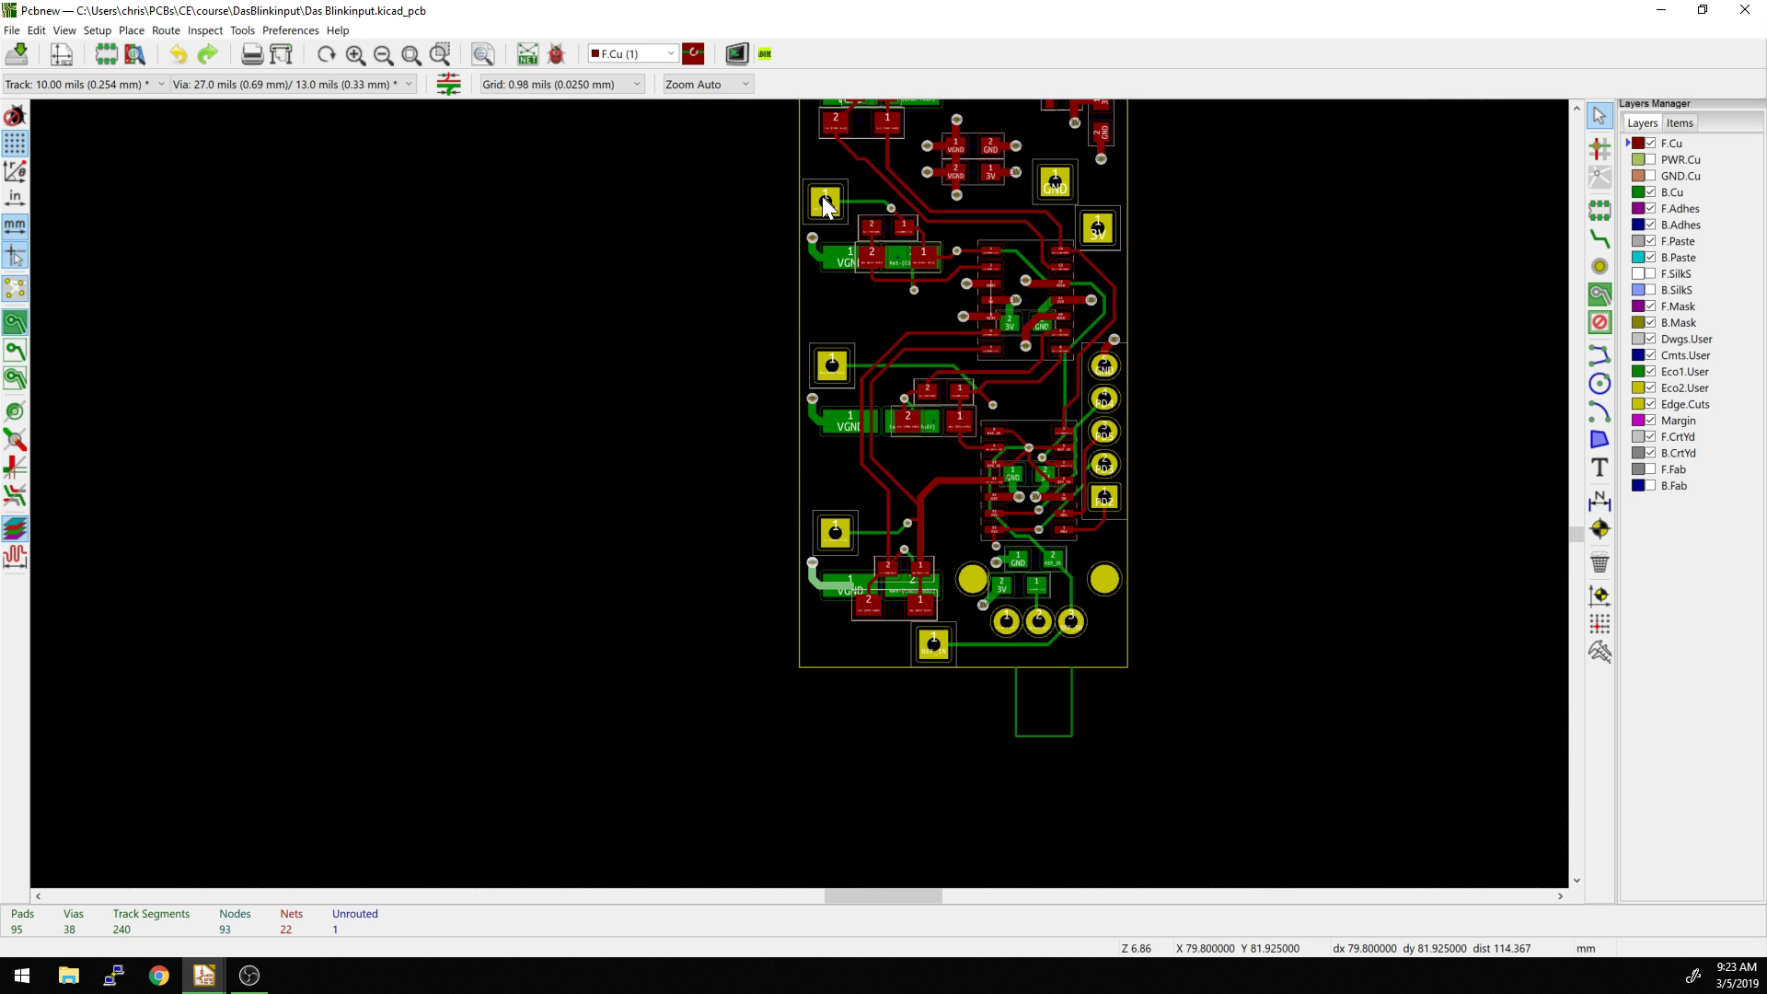
{"action": "scroll", "coordinate": [849, 604], "scroll_direction": "up", "scroll_amount": 4}
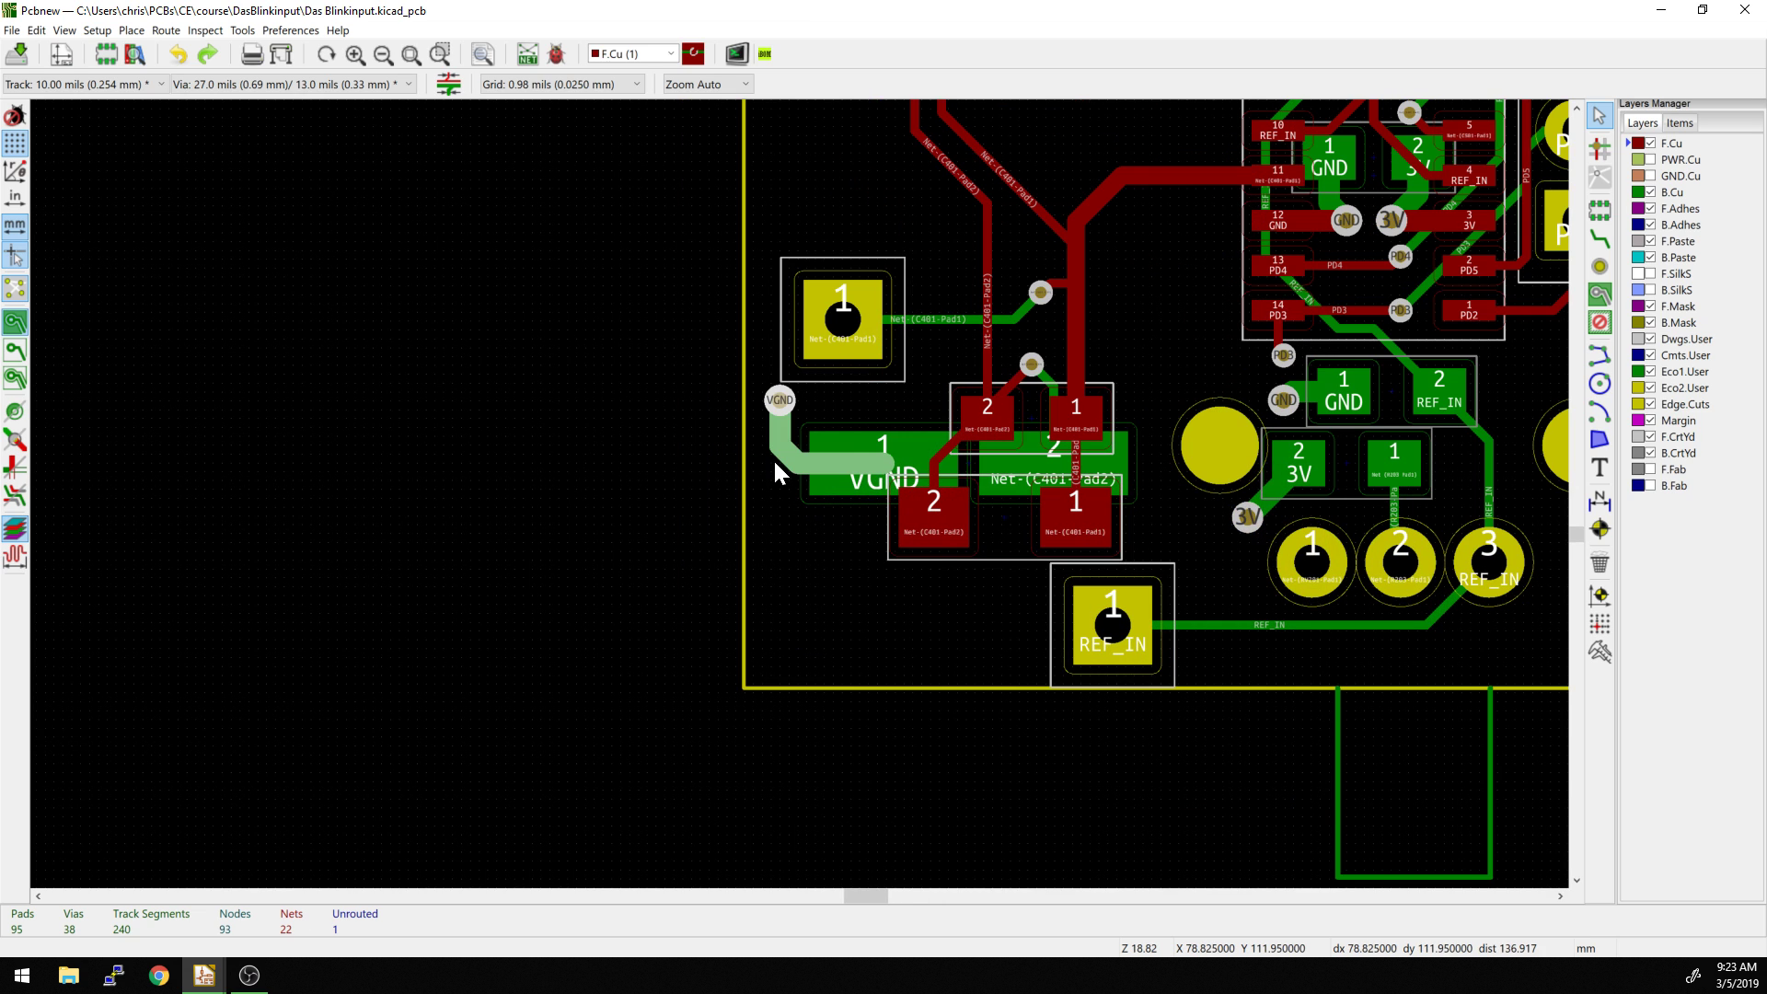
Select the whole VGND net from the diagonal B.Cu segment, delete all its tracks and vias, and undo the deletion.
{"action": "left_click", "coordinate": [778, 446]}
{"action": "left_click", "coordinate": [798, 469]}
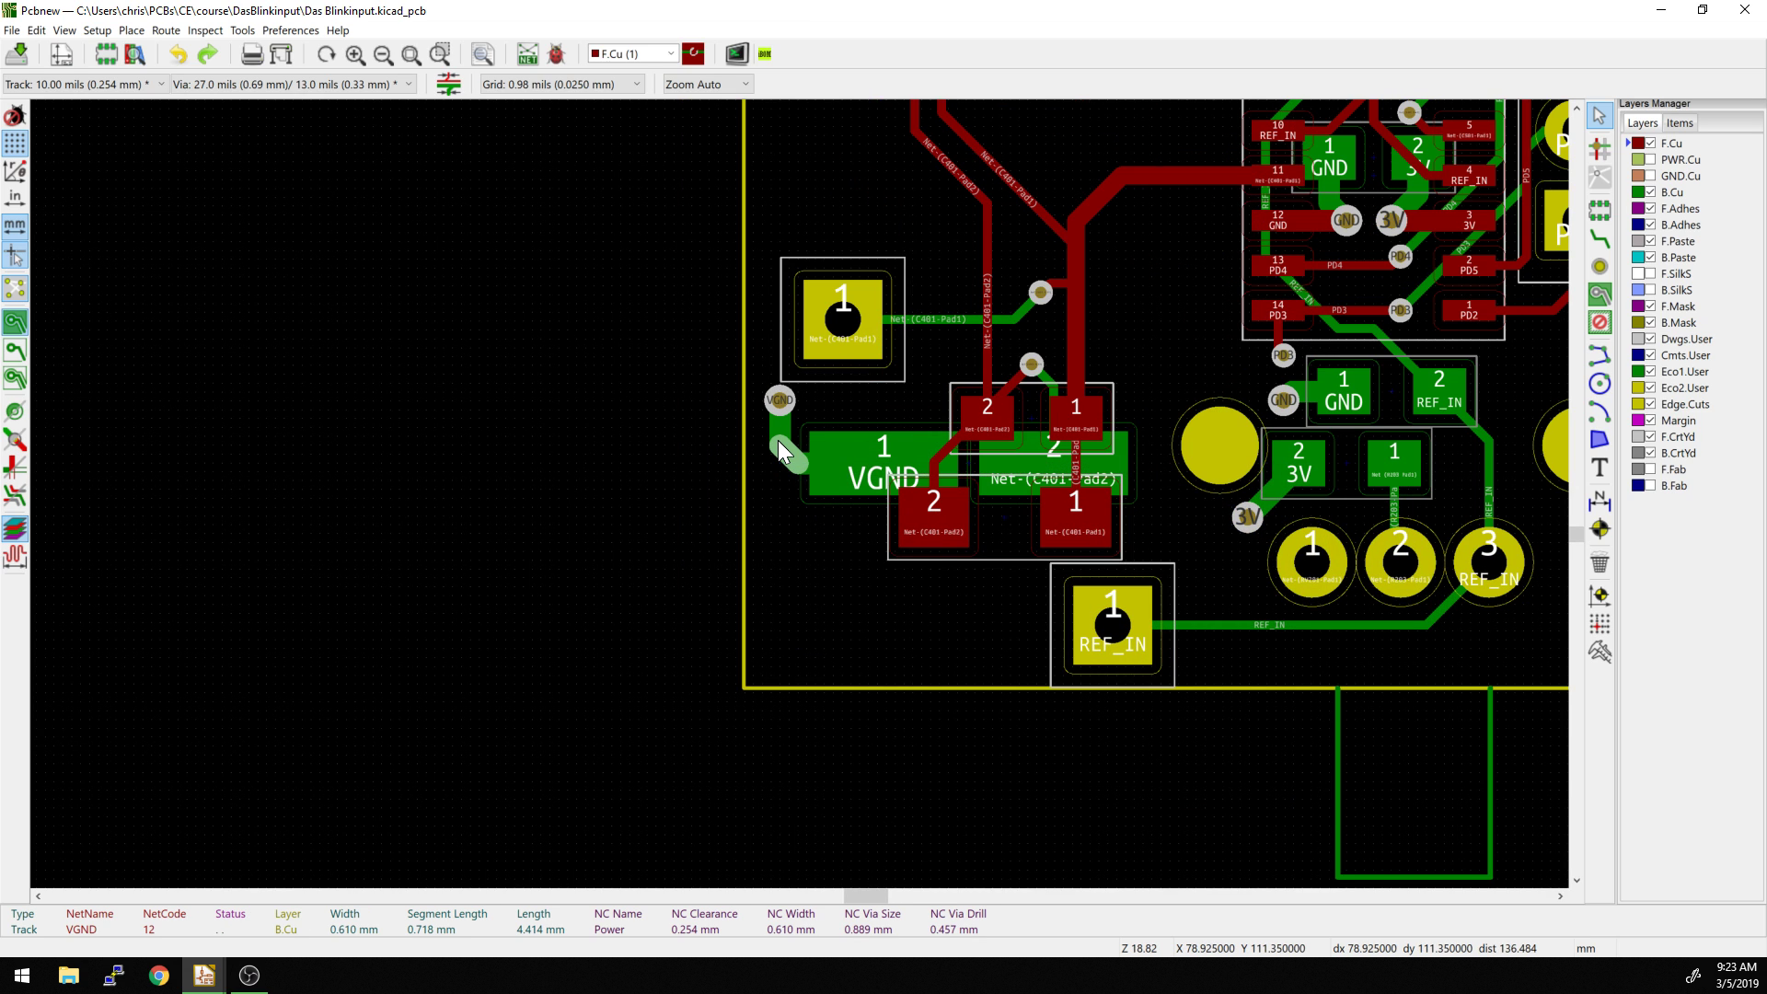
{"action": "right_click", "coordinate": [777, 442]}
{"action": "mouse_move", "coordinate": [841, 721]}
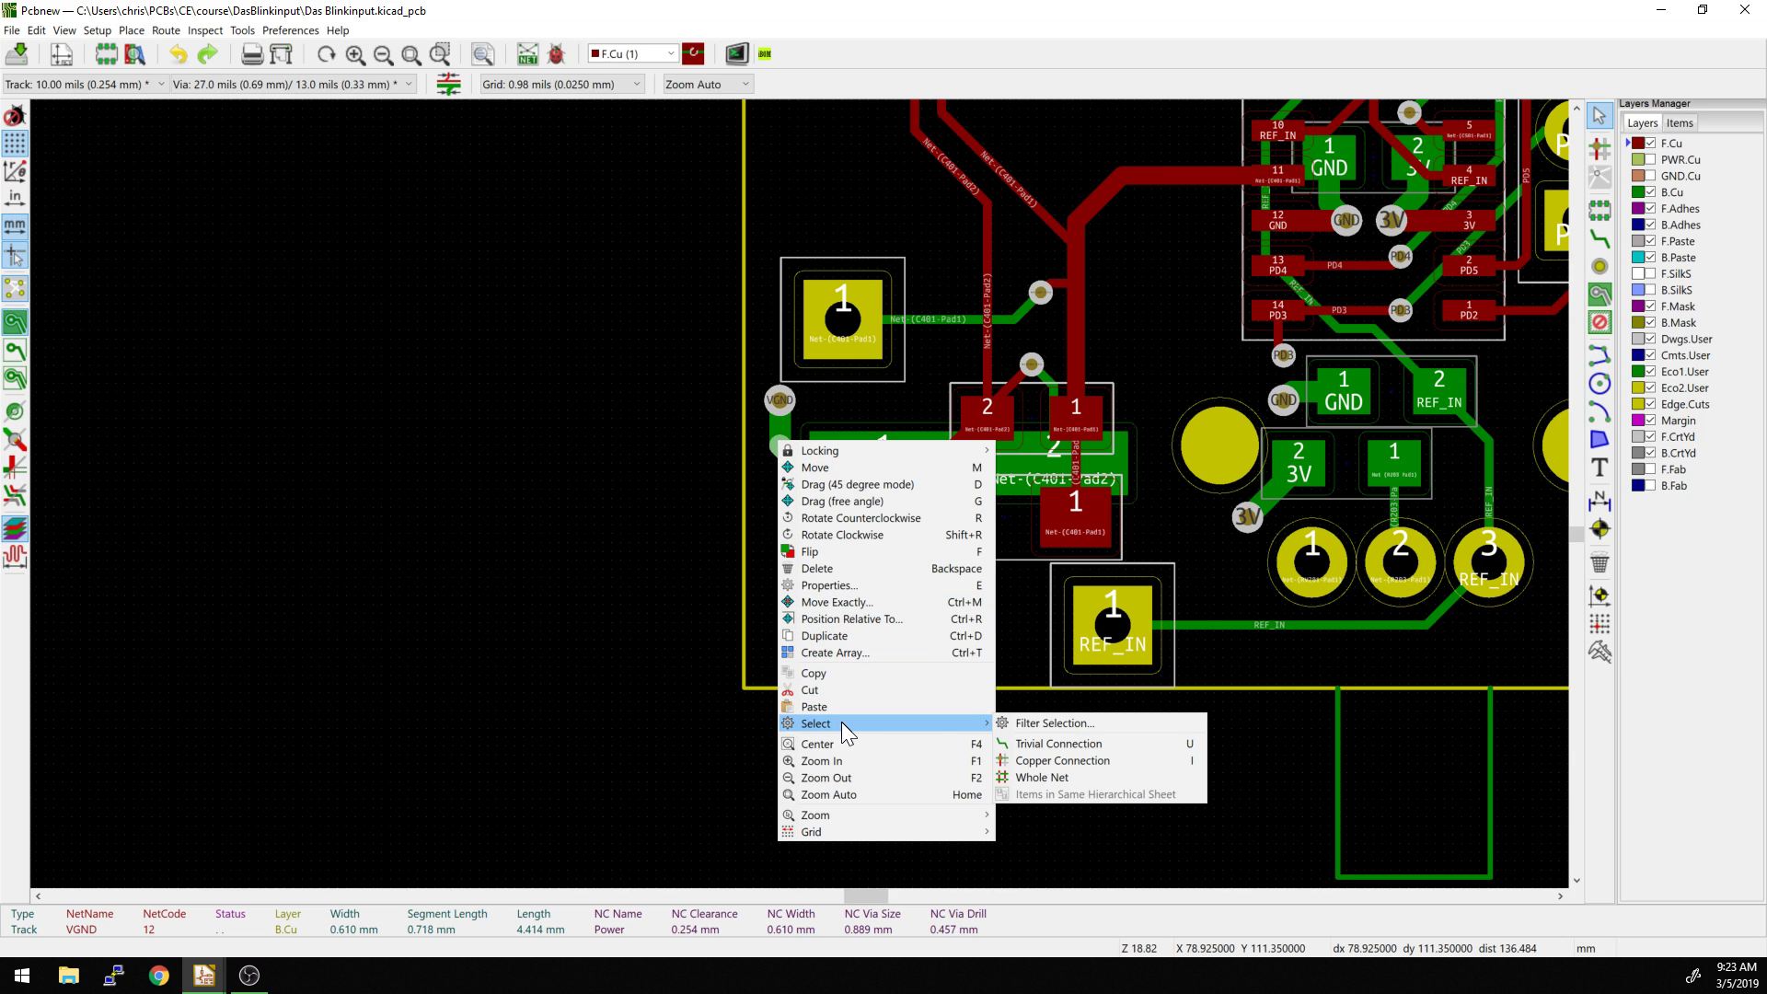
{"action": "left_click", "coordinate": [1020, 776]}
{"action": "scroll", "coordinate": [798, 489], "scroll_direction": "down", "scroll_amount": 4}
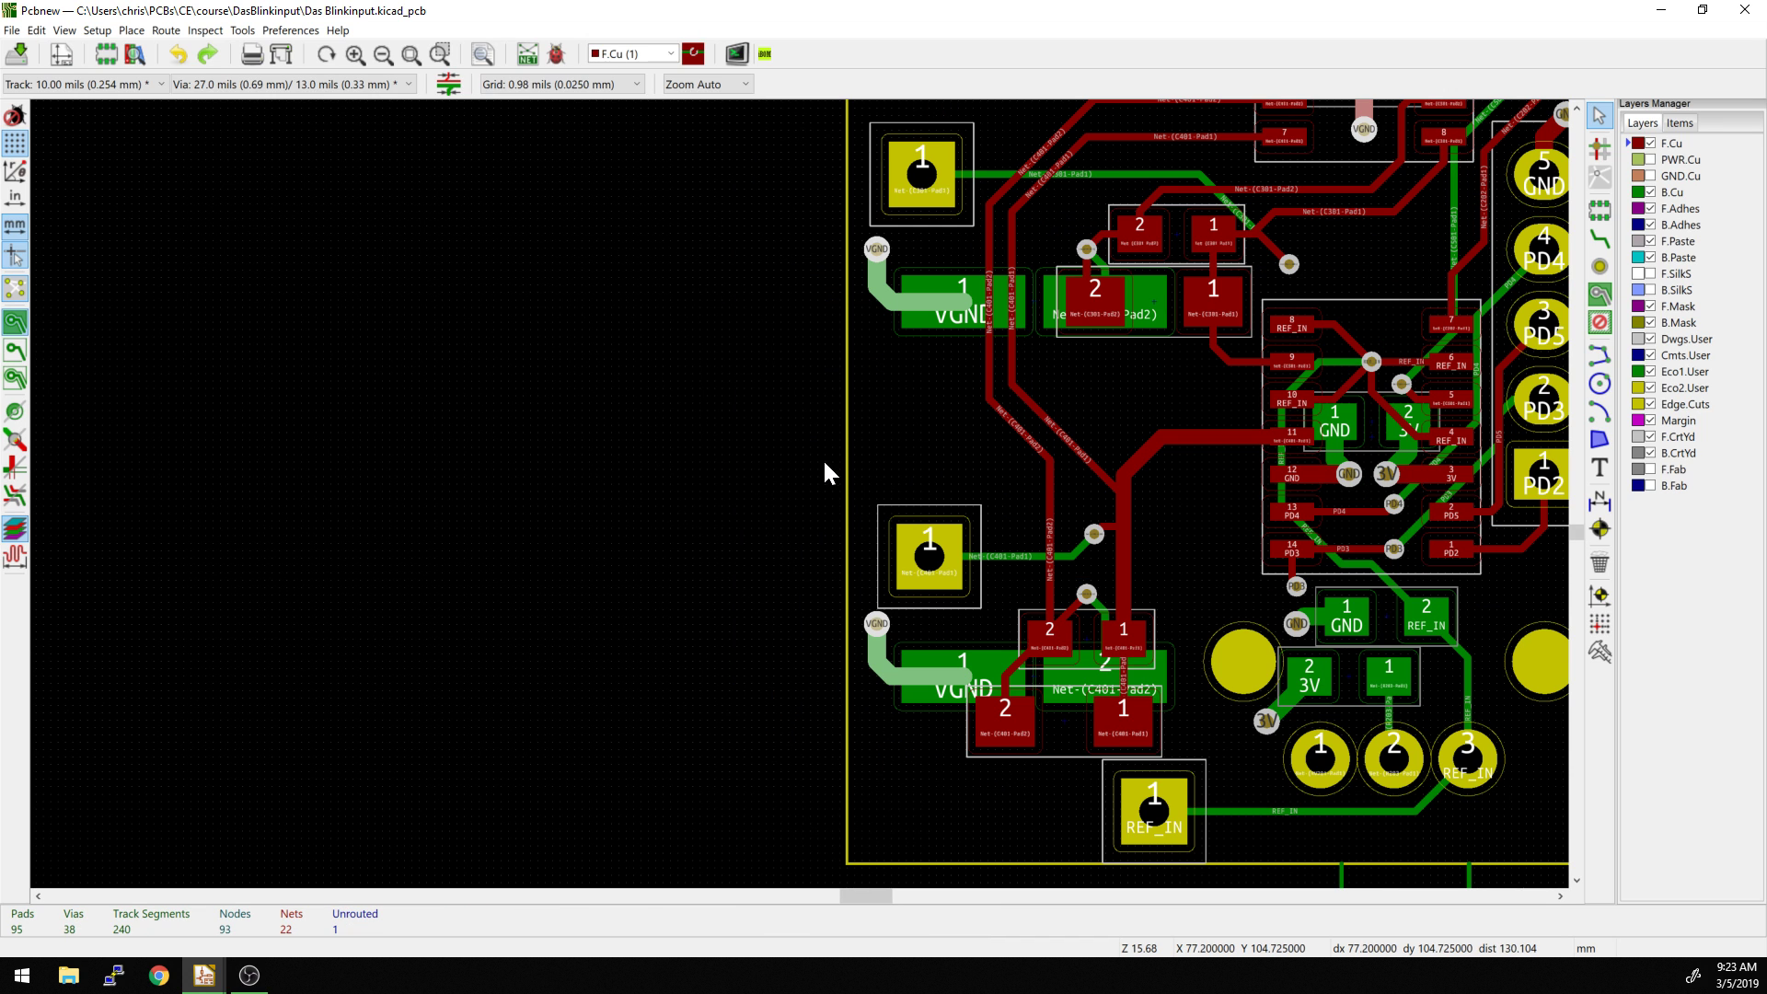
{"action": "middle_click_drag", "start_coordinate": [823, 383], "coordinate": [768, 455]}
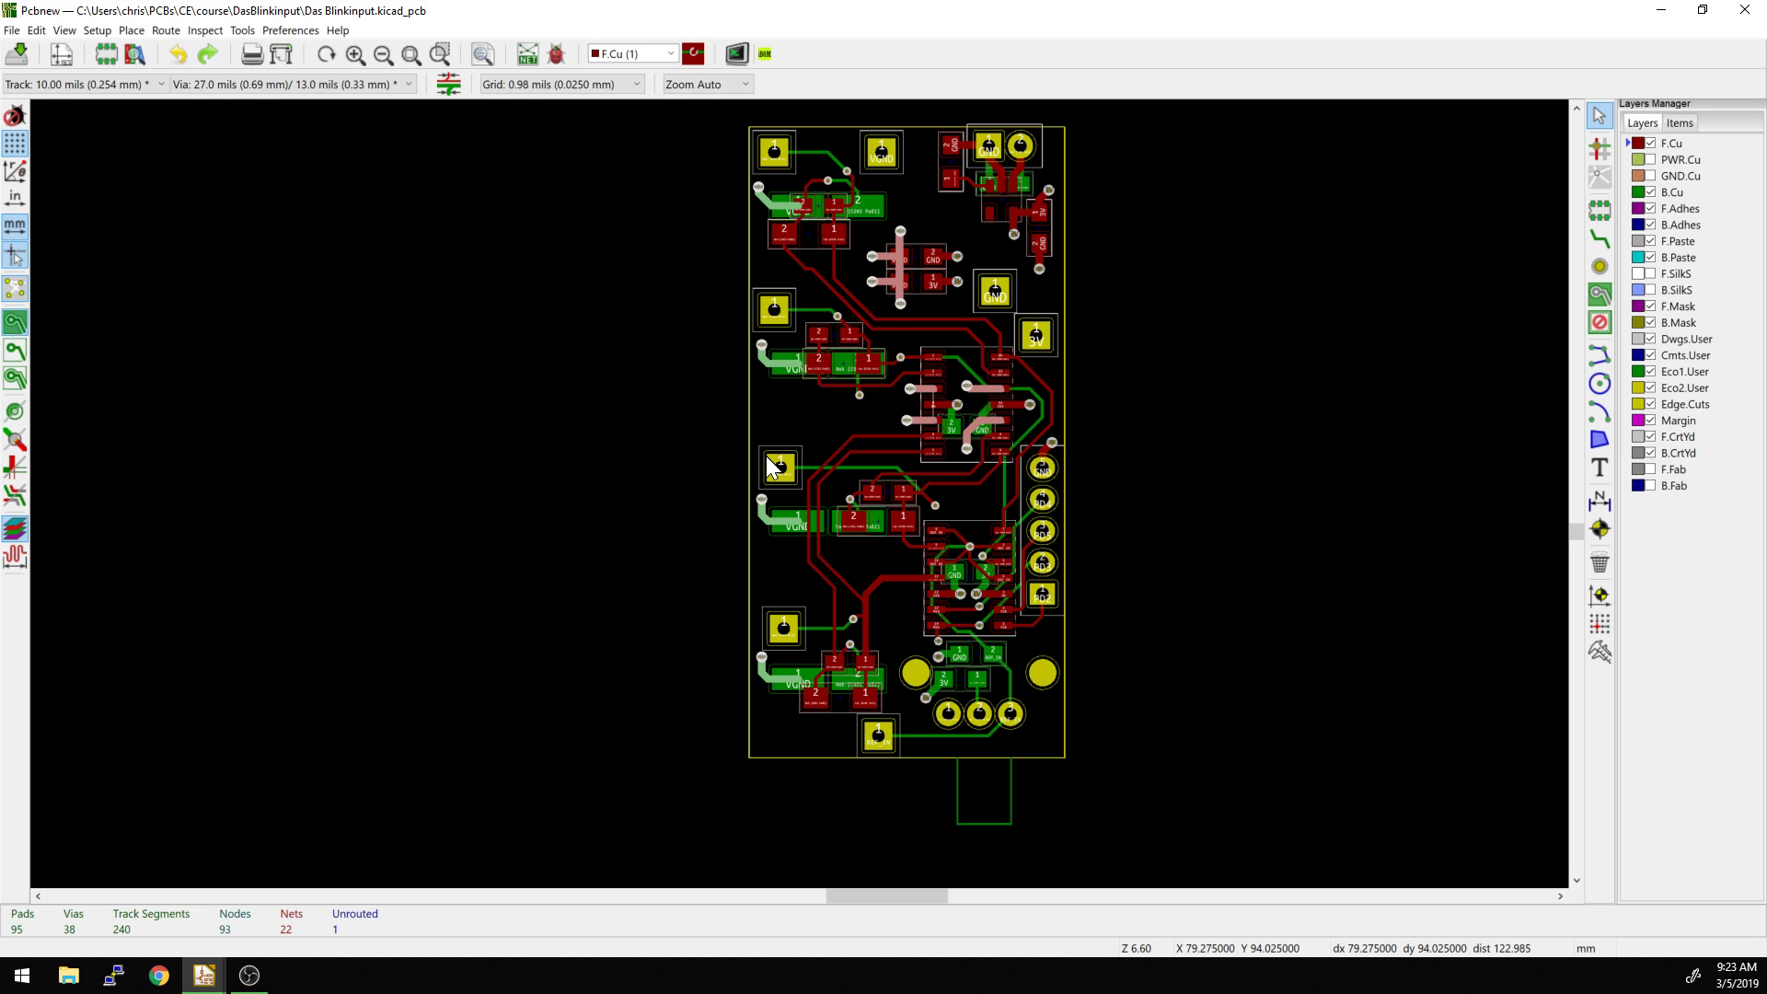
{"action": "key", "text": "Delete"}
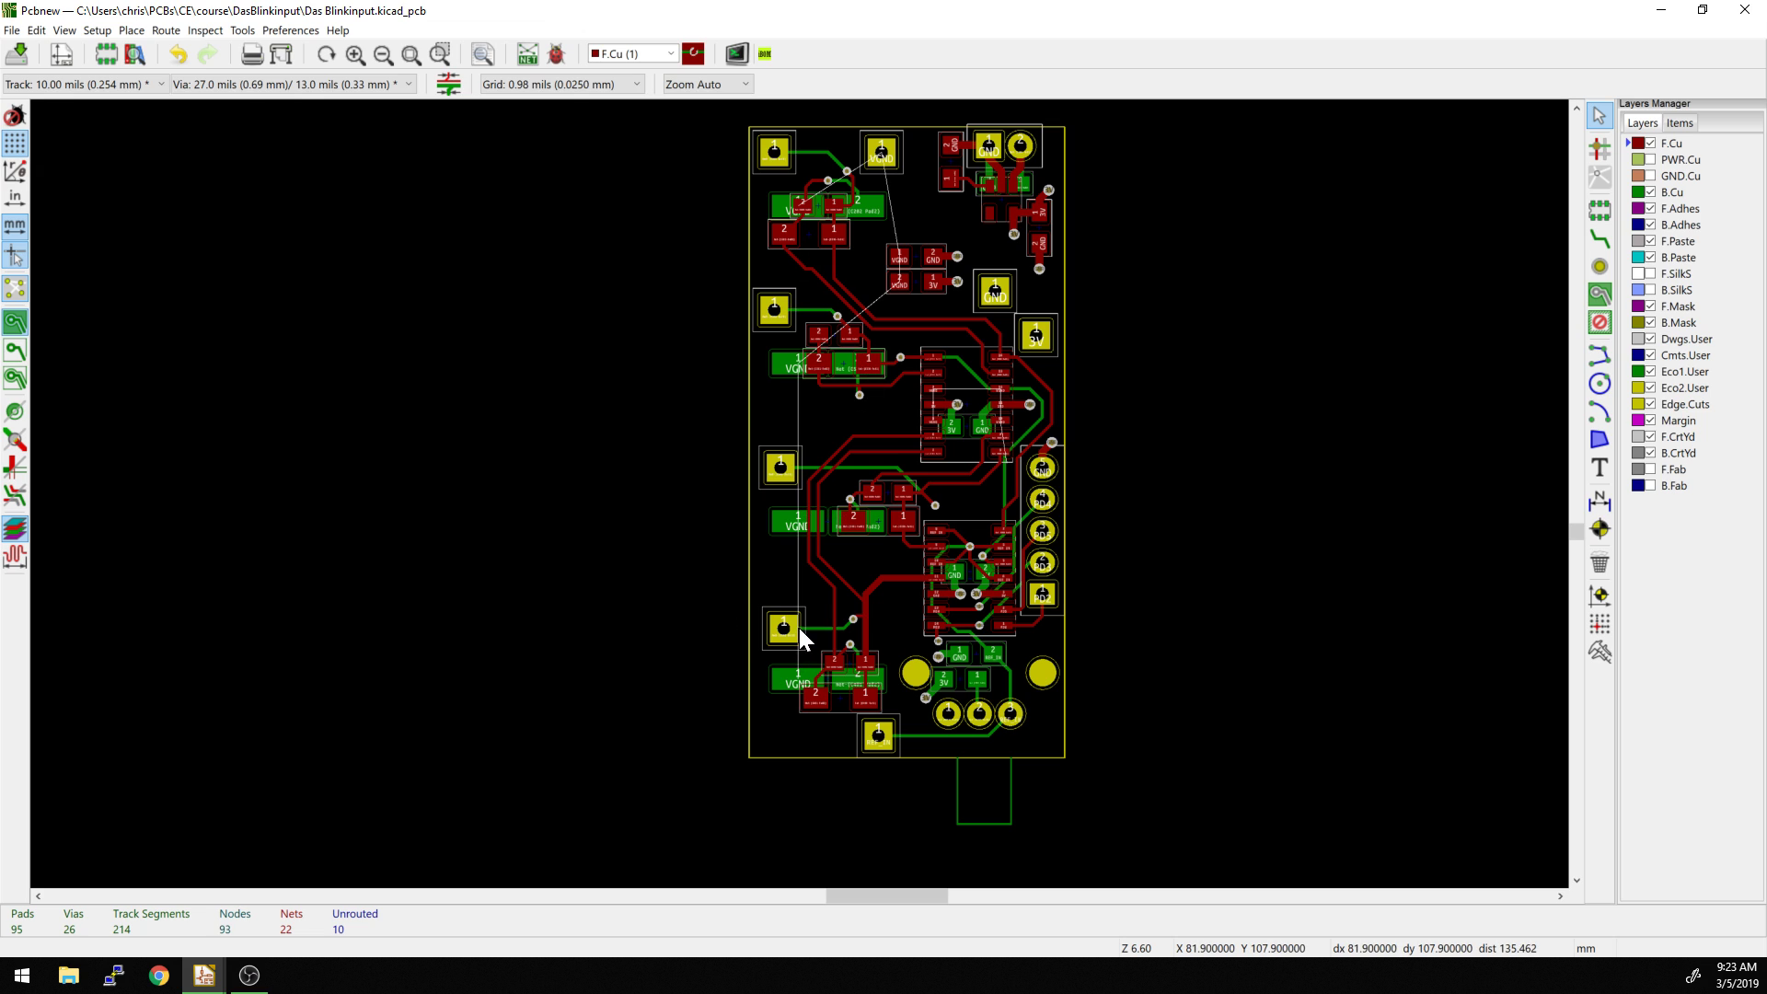
{"action": "key", "text": "ctrl+z"}
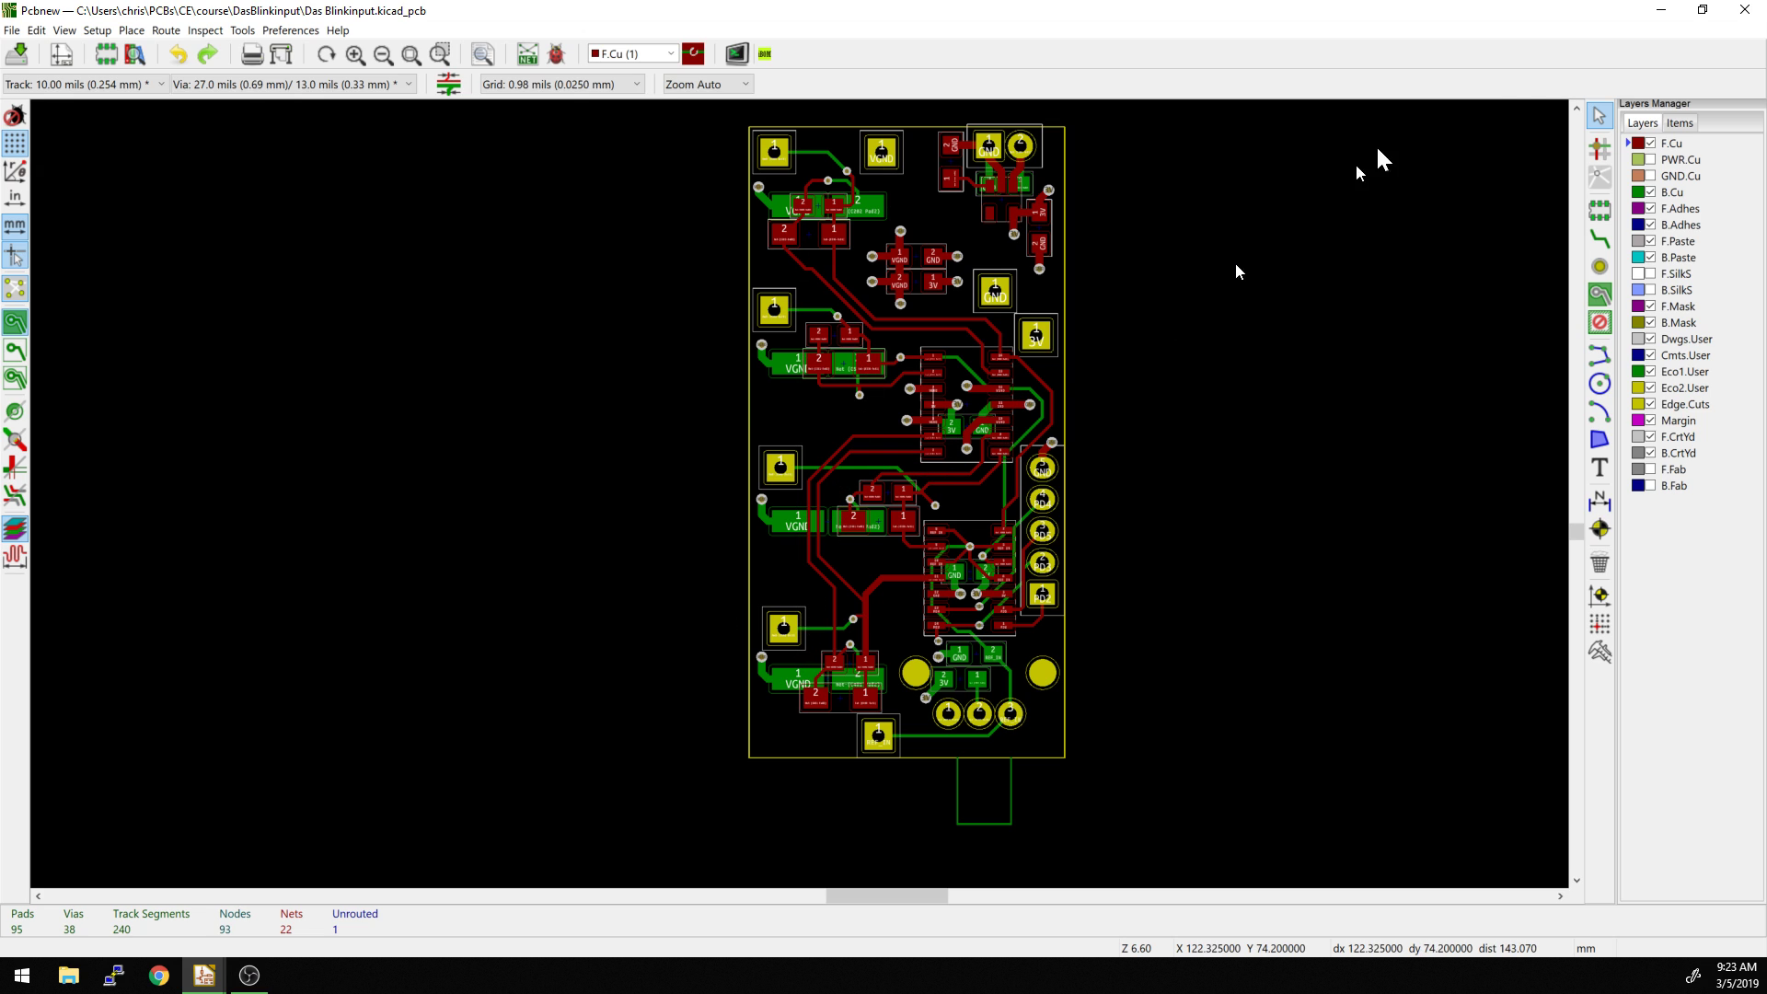
Show the PWR.Cu and GND.Cu layers and inspect the VGND, GND and 3V vias around the upper IC.
{"action": "left_click", "coordinate": [1651, 159]}
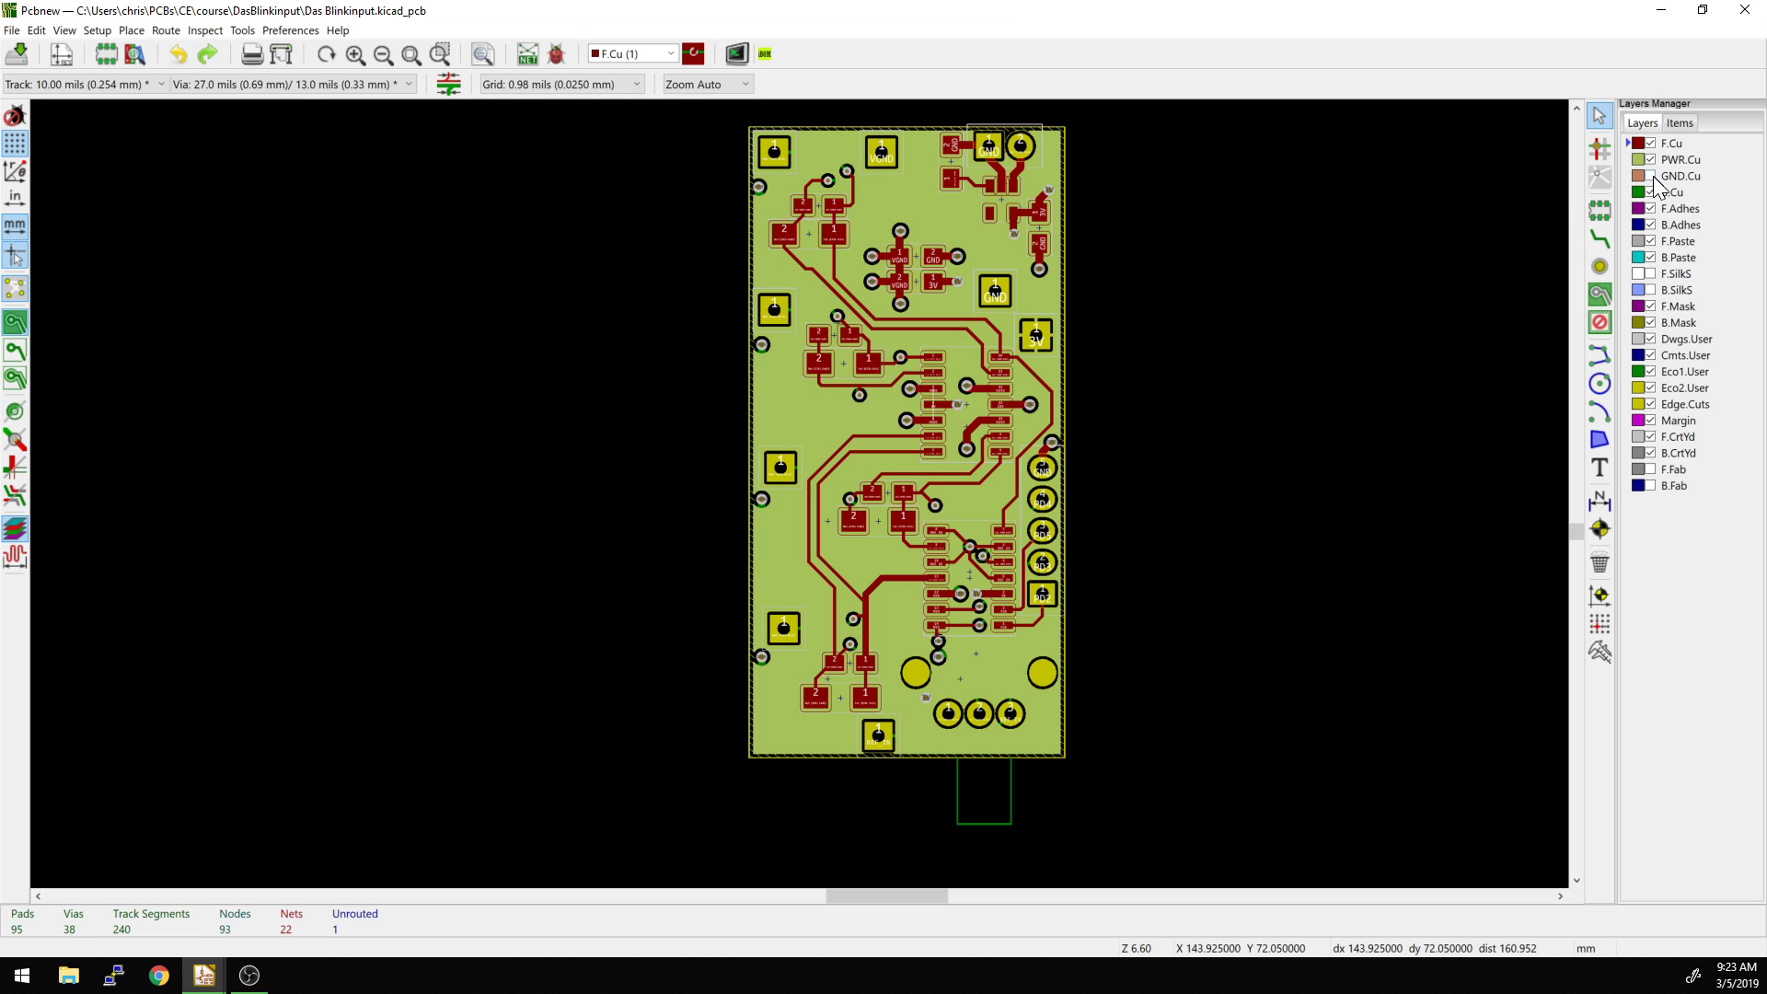
{"action": "left_click", "coordinate": [1651, 176]}
{"action": "scroll", "coordinate": [800, 497], "scroll_direction": "up", "scroll_amount": 4}
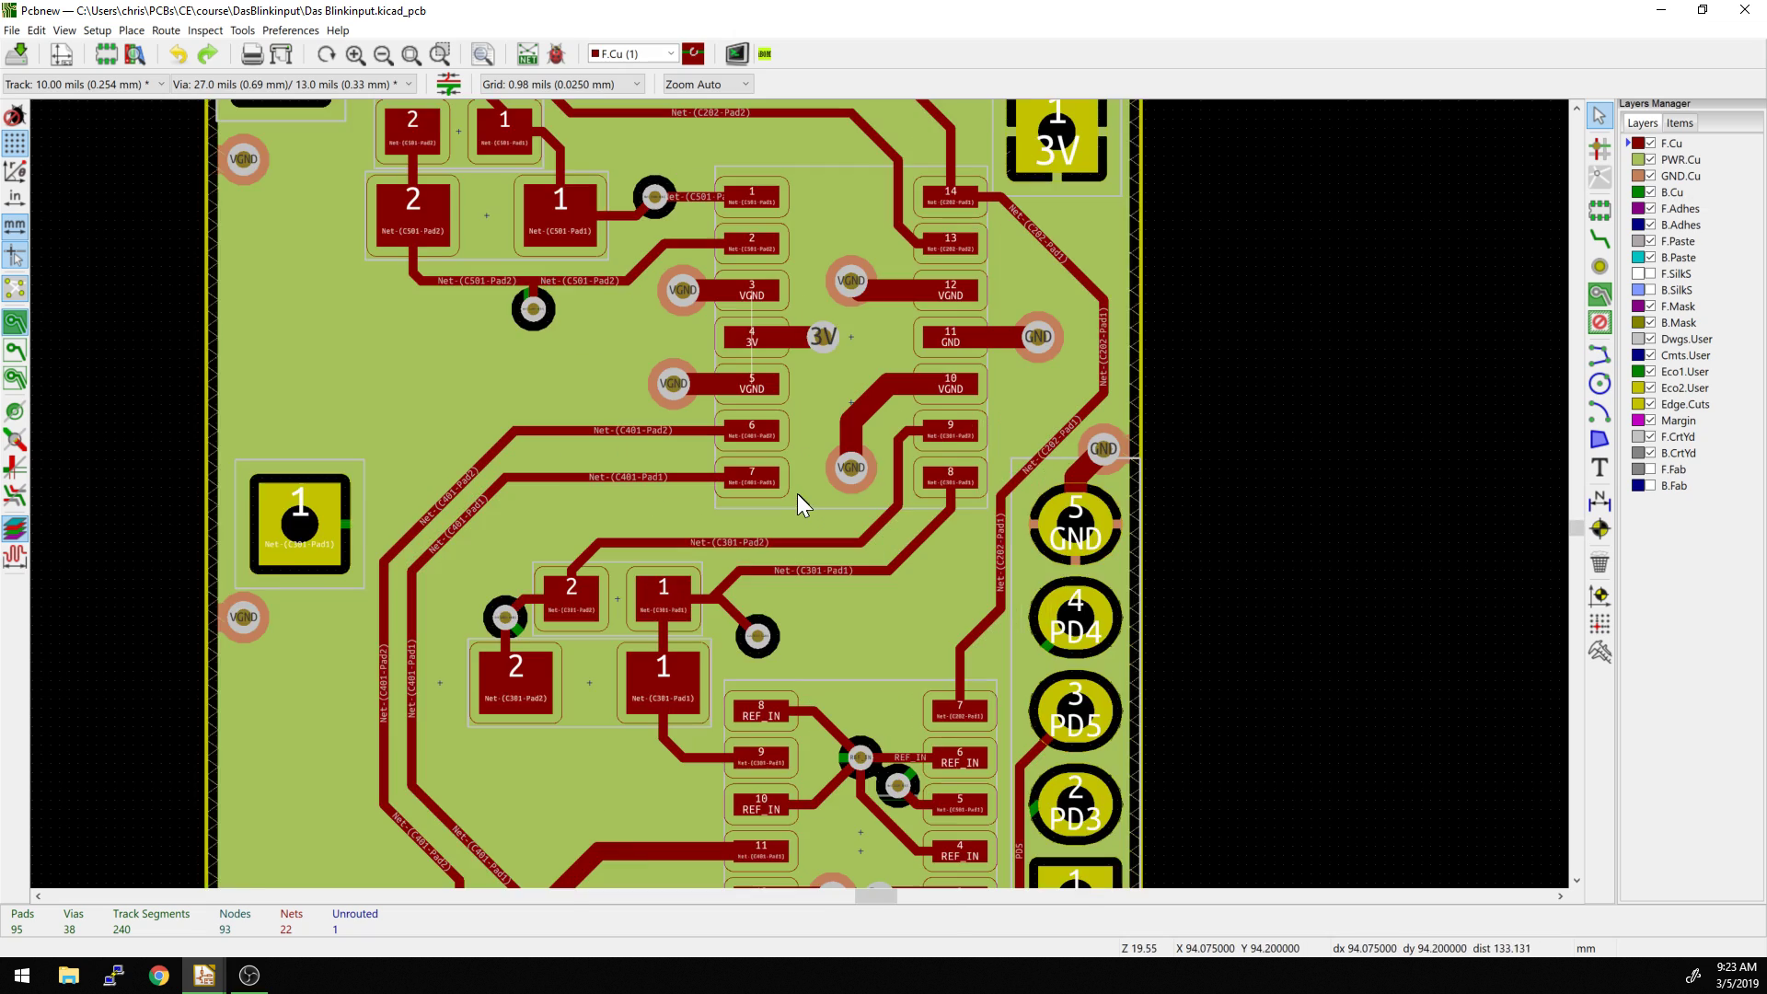
Select the 1.938 mm GND track segment on F.Cu at pad 12 of the lower IC U202.
{"action": "middle_click_drag", "start_coordinate": [768, 446], "coordinate": [564, 240]}
{"action": "scroll", "coordinate": [799, 494], "scroll_direction": "down", "scroll_amount": 4}
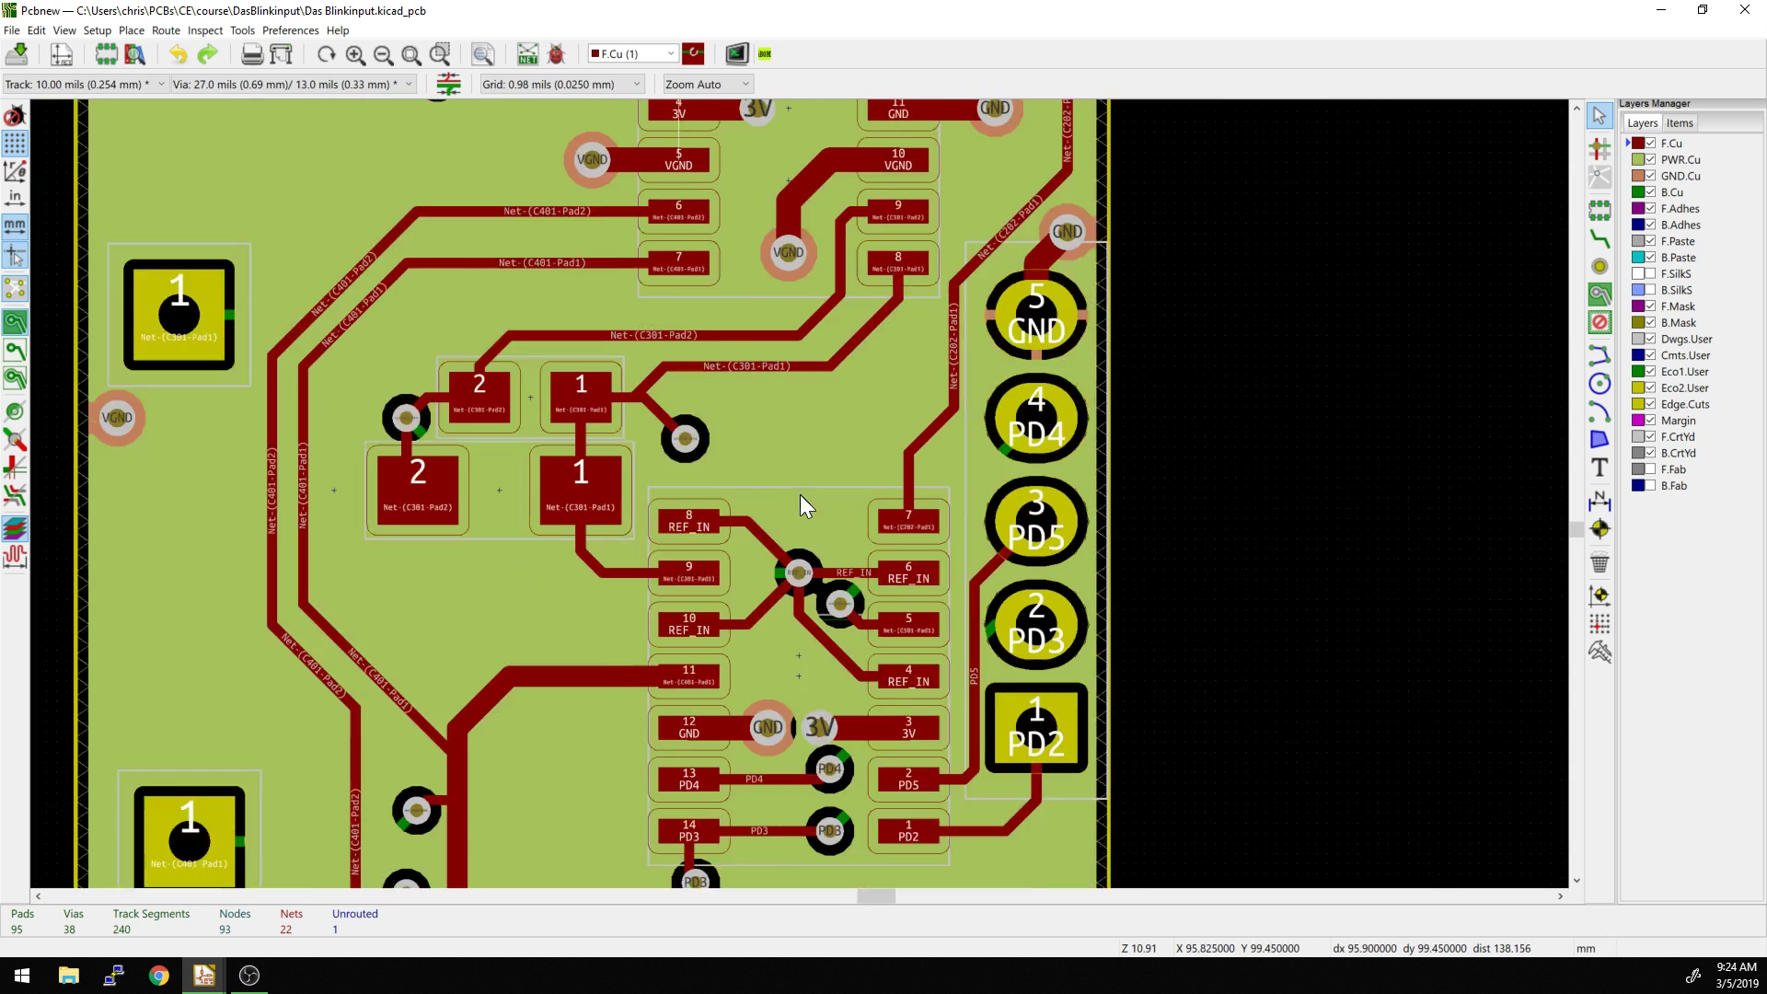
{"action": "scroll", "coordinate": [865, 537], "scroll_direction": "up", "scroll_amount": 4}
{"action": "scroll", "coordinate": [701, 396], "scroll_direction": "up", "scroll_amount": 1}
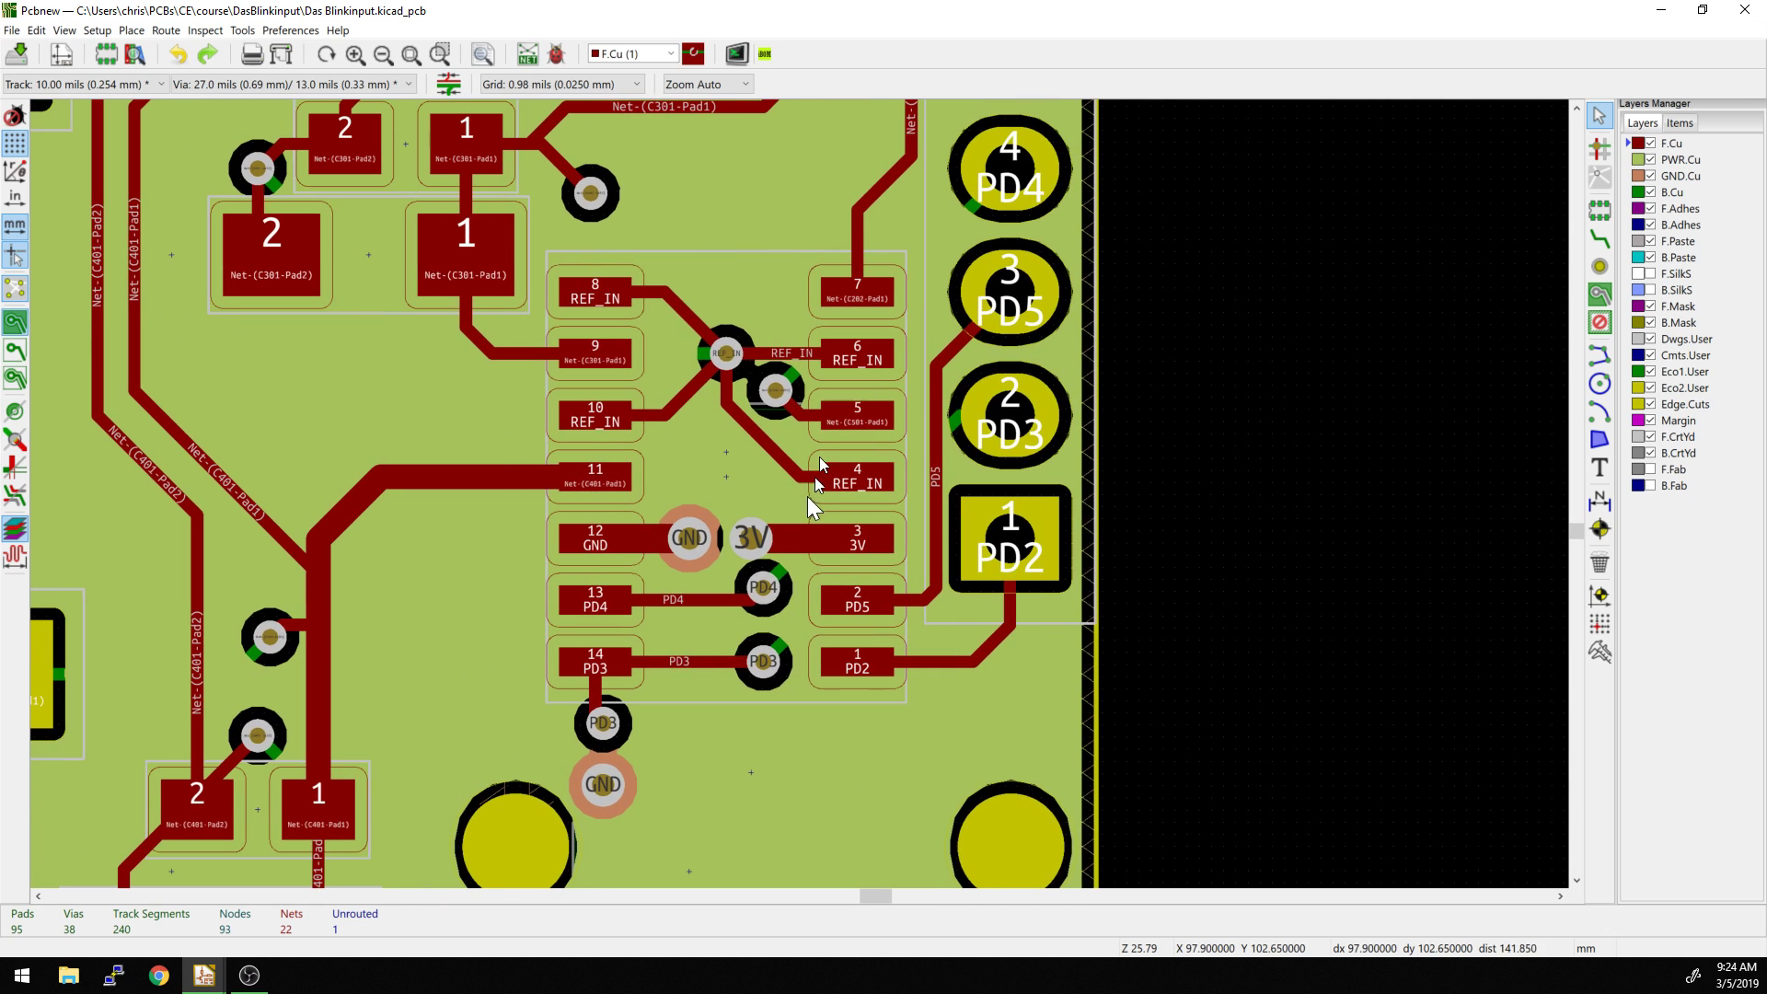
{"action": "scroll", "coordinate": [808, 496], "scroll_direction": "up", "scroll_amount": 1}
{"action": "left_click", "coordinate": [683, 434]}
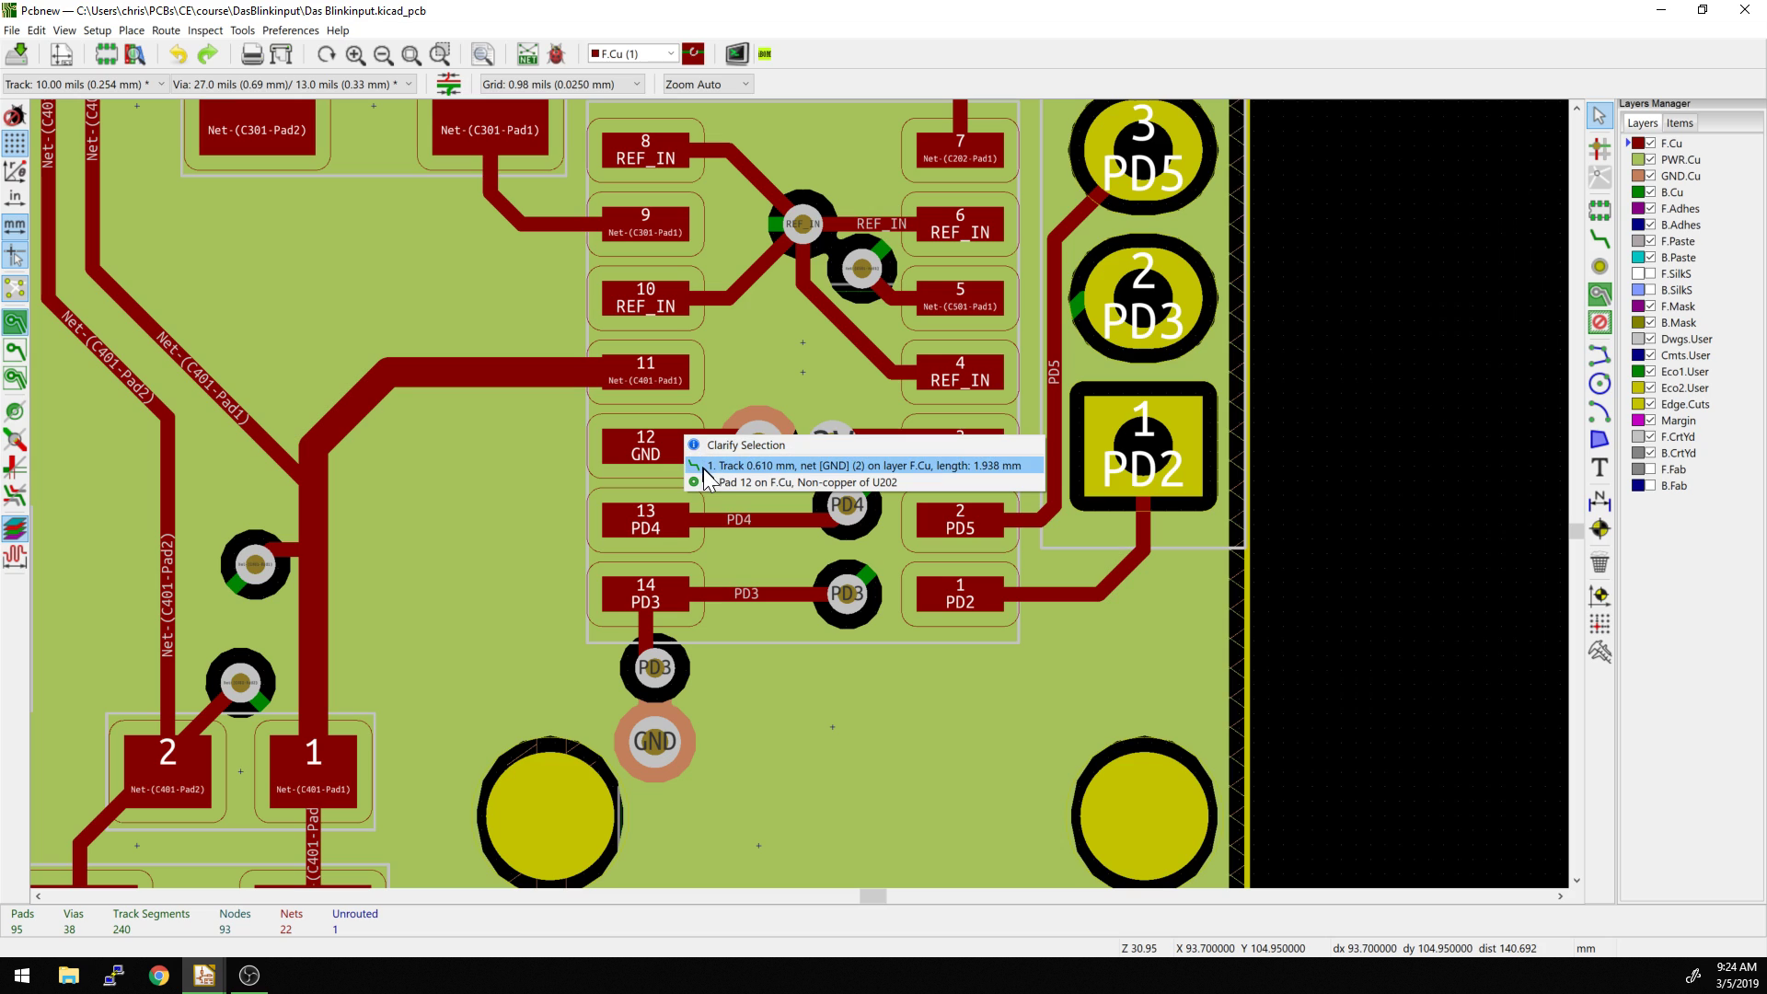
{"action": "key", "text": "Escape"}
{"action": "left_click", "coordinate": [688, 449]}
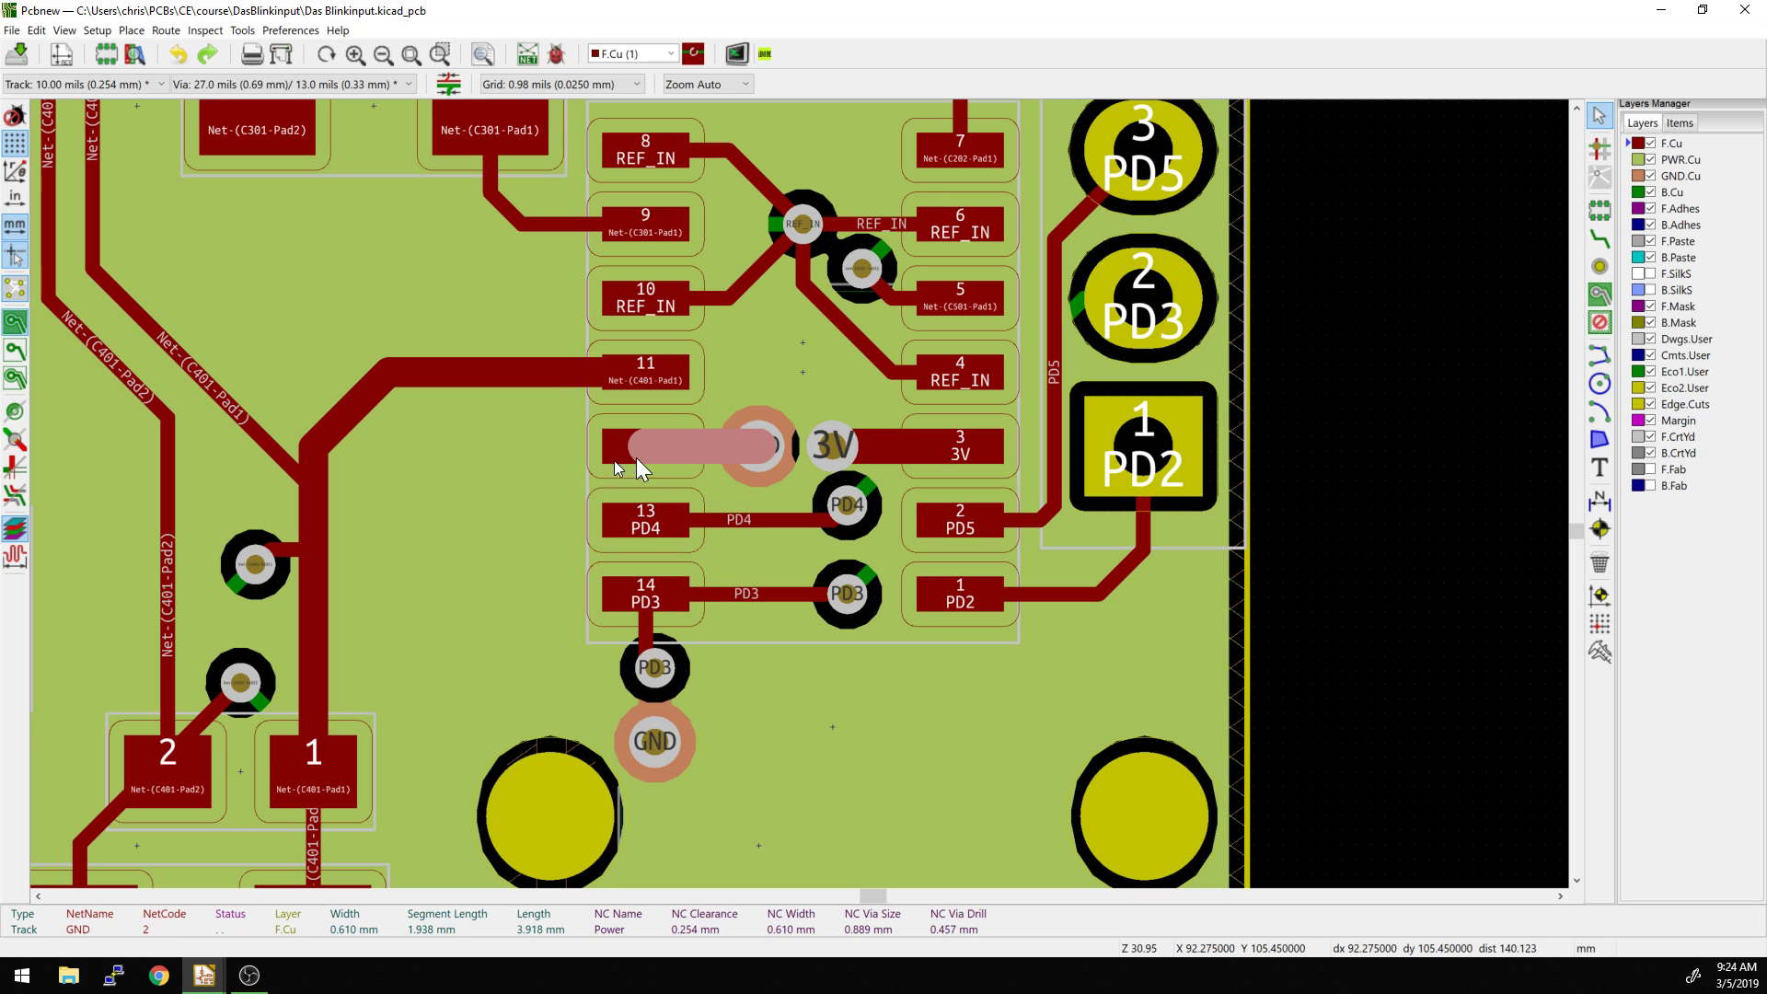
Extend the selection from the GND track to the whole net and check its extent across the board.
{"action": "right_click", "coordinate": [705, 444]}
{"action": "mouse_move", "coordinate": [764, 729]}
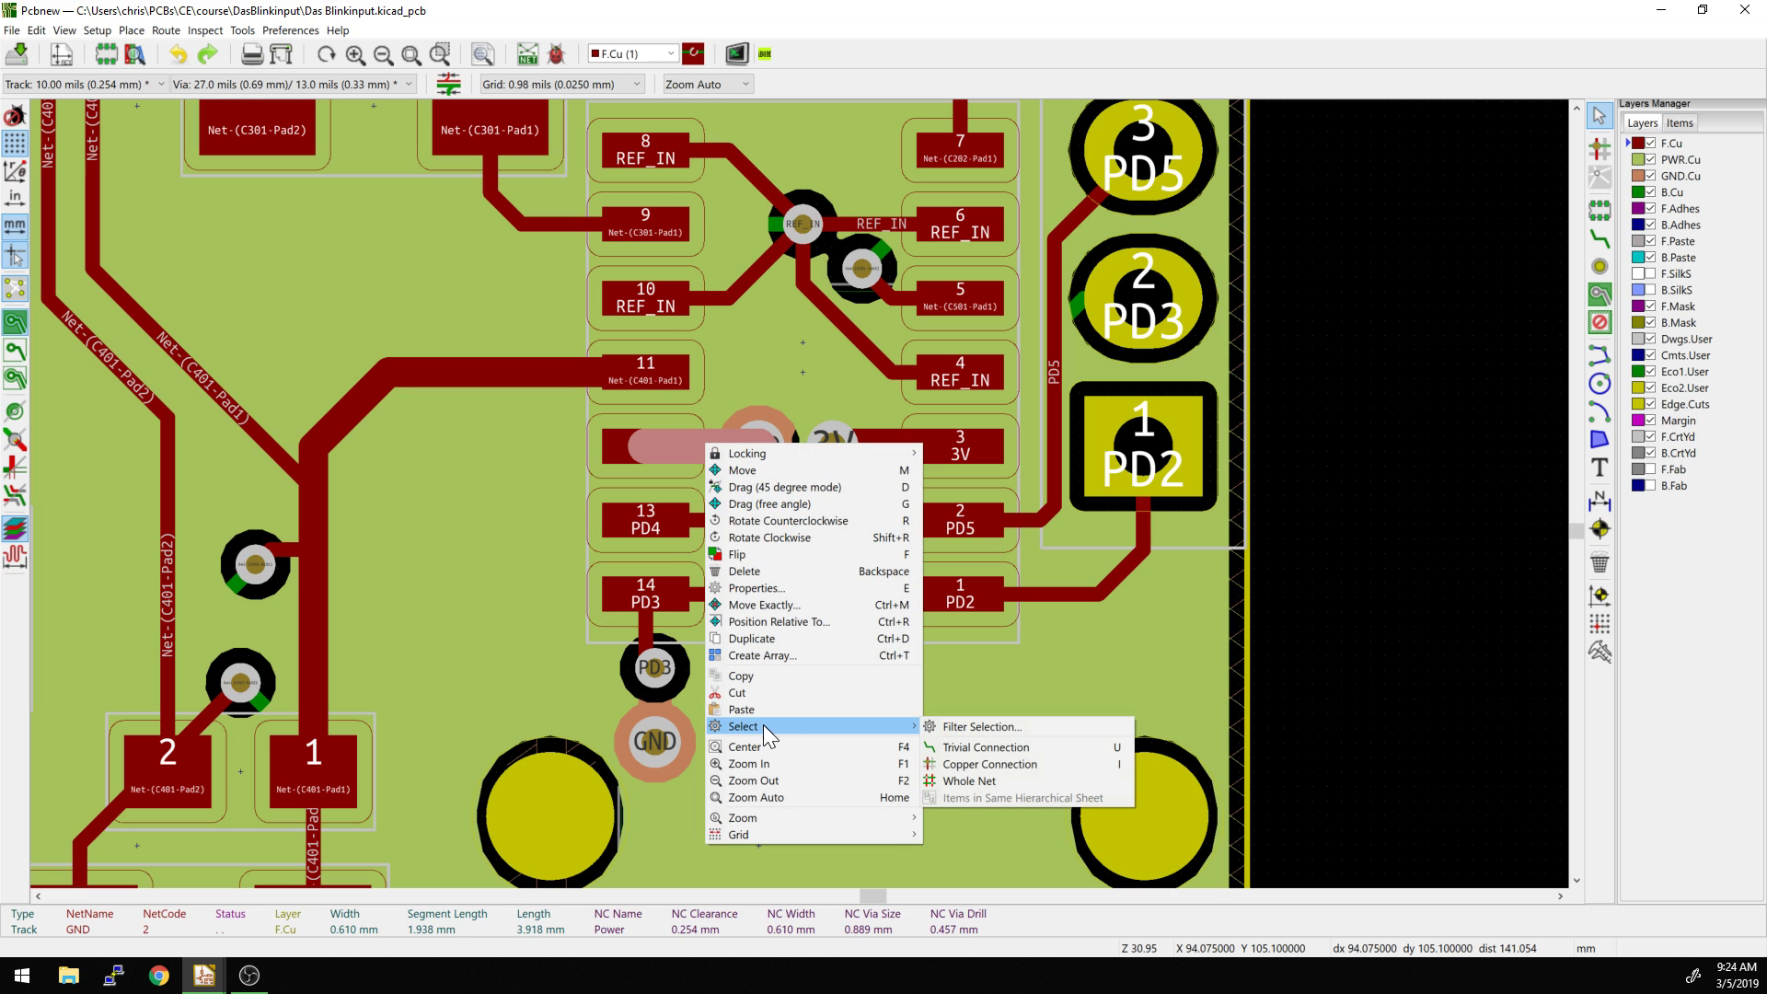
{"action": "left_click", "coordinate": [964, 784]}
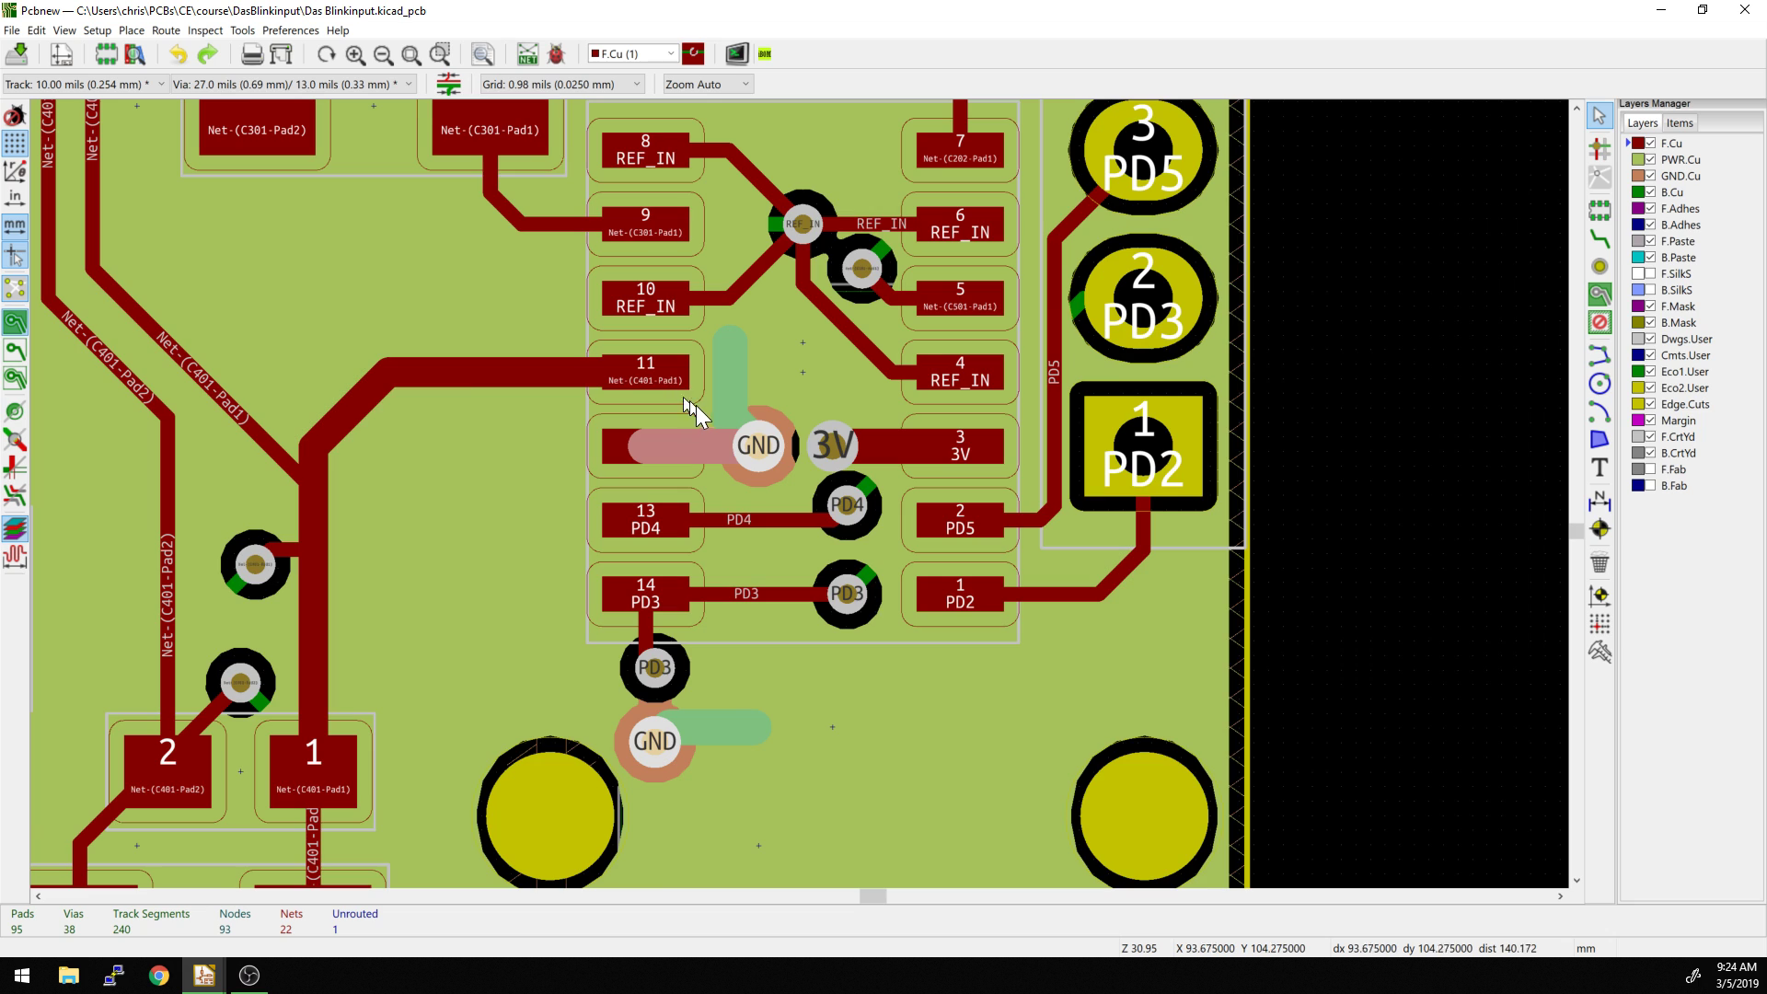
{"action": "scroll", "coordinate": [799, 495], "scroll_direction": "down", "scroll_amount": 2}
{"action": "scroll", "coordinate": [801, 499], "scroll_direction": "down", "scroll_amount": 3}
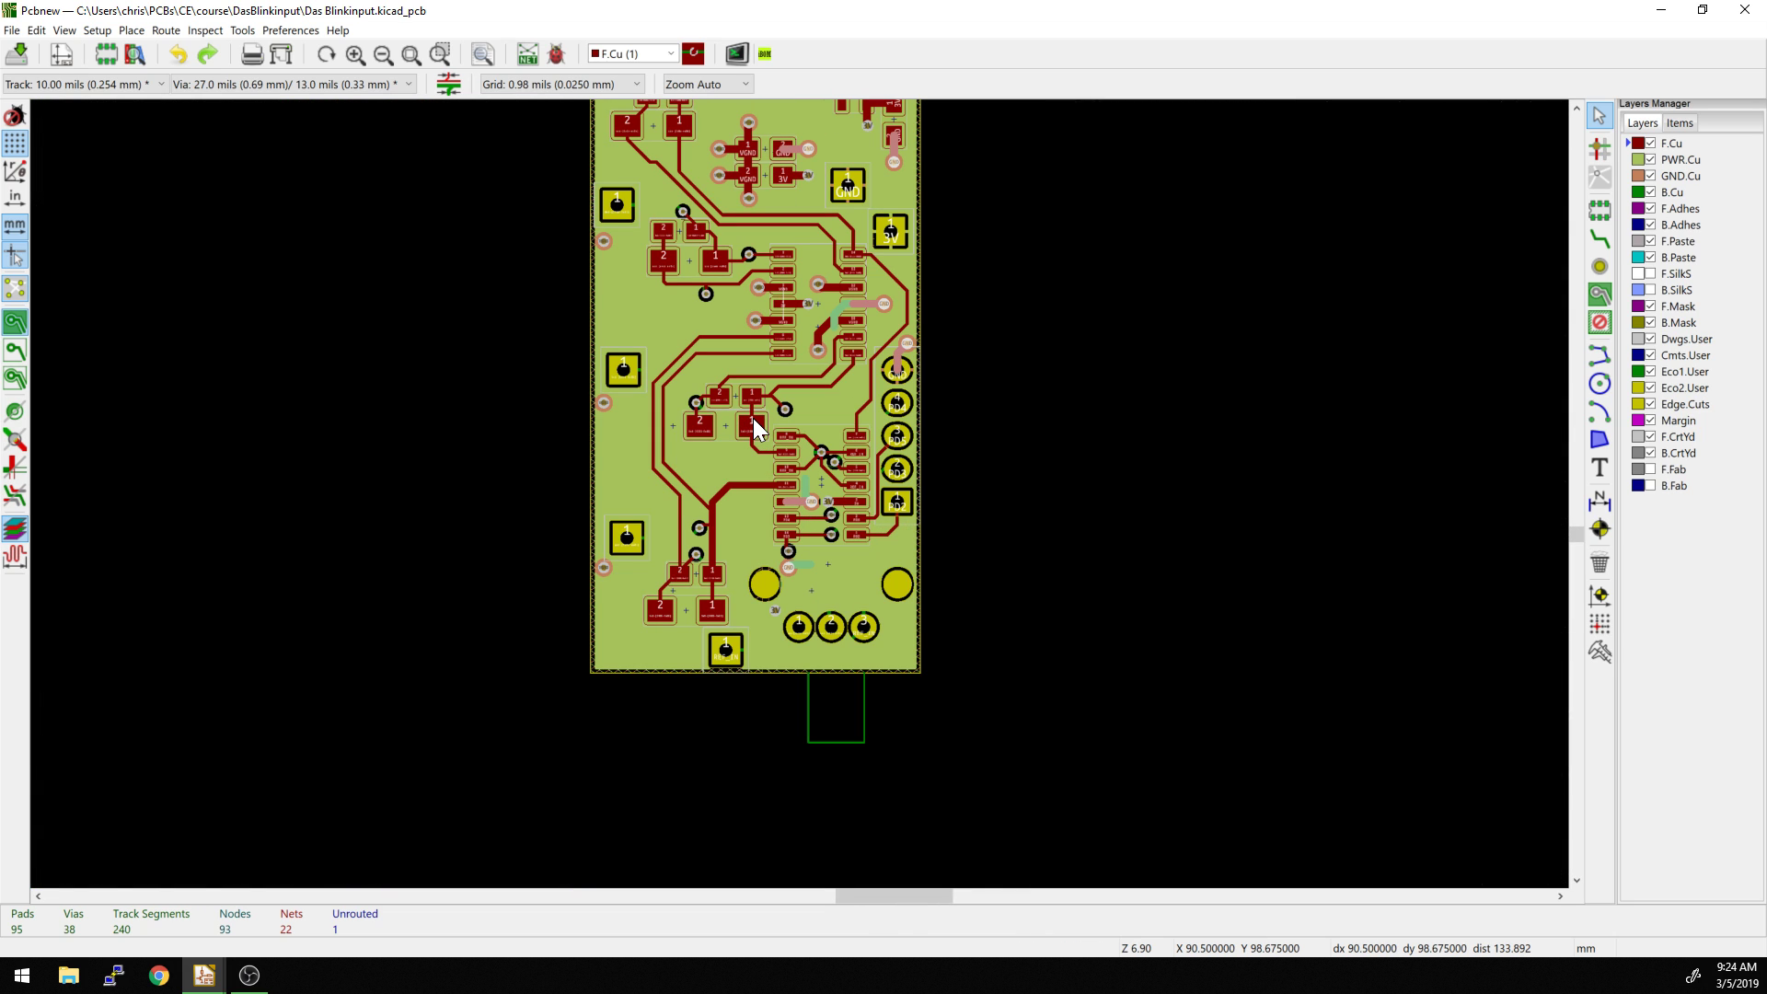
{"action": "middle_click_drag", "start_coordinate": [758, 418], "coordinate": [966, 497]}
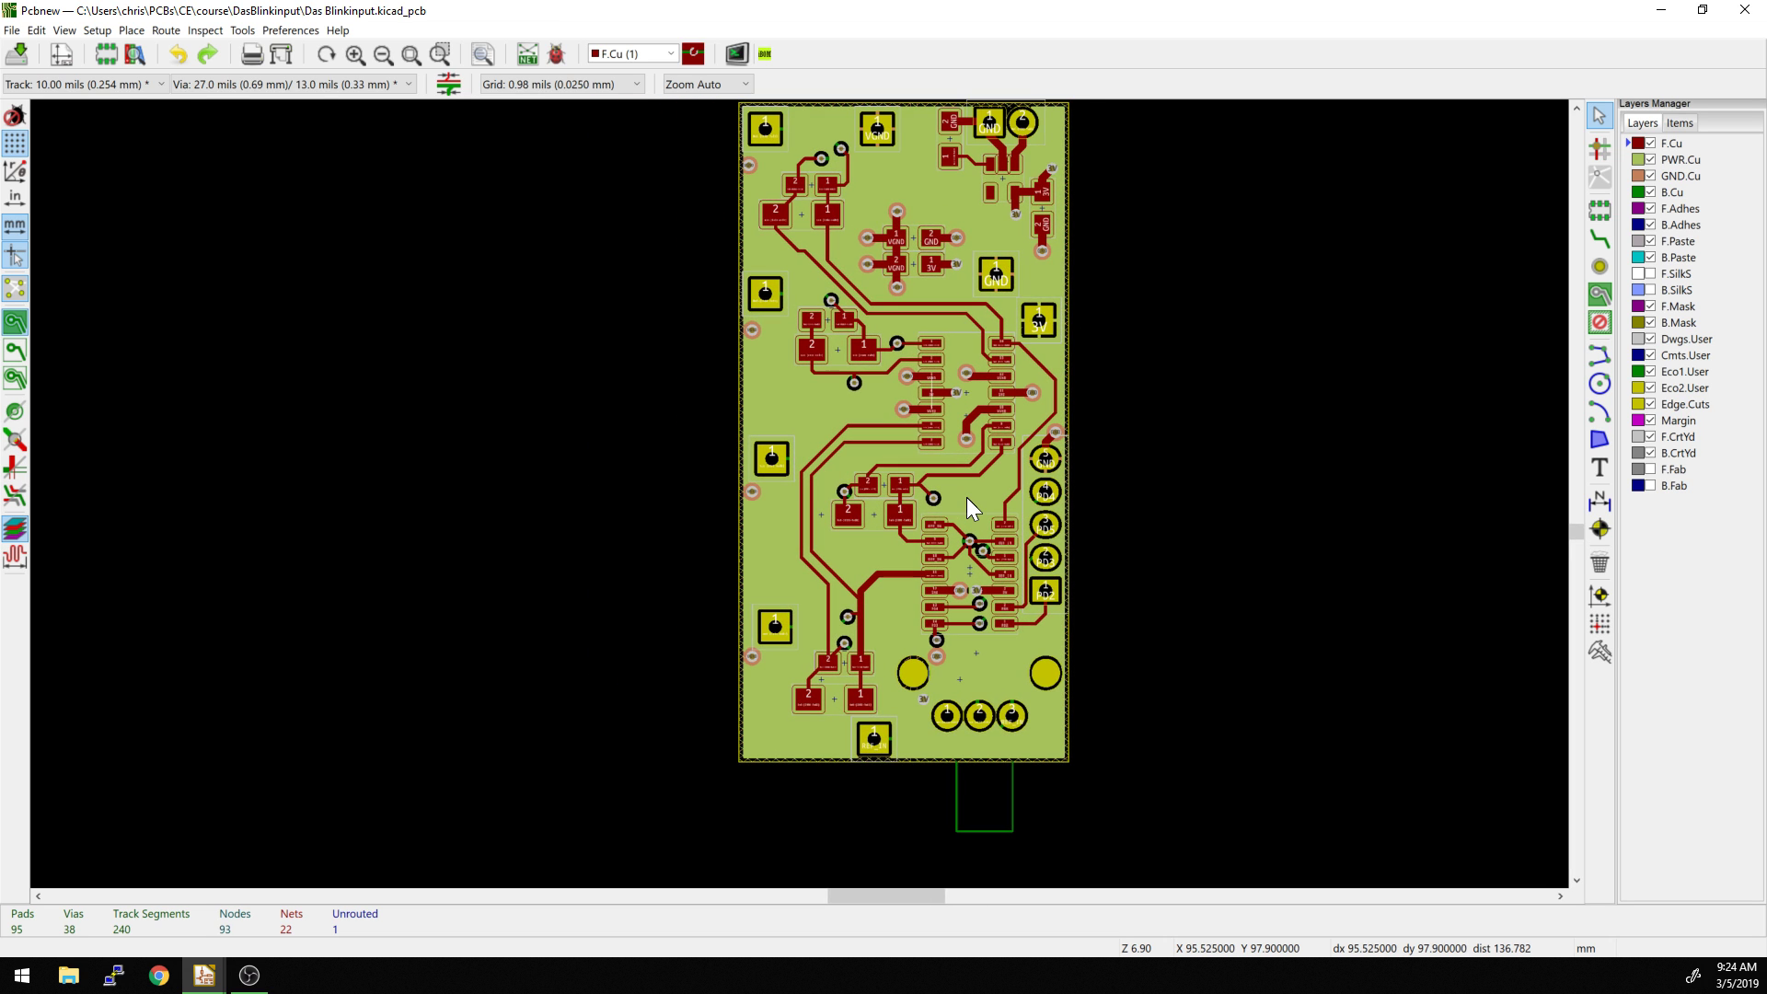